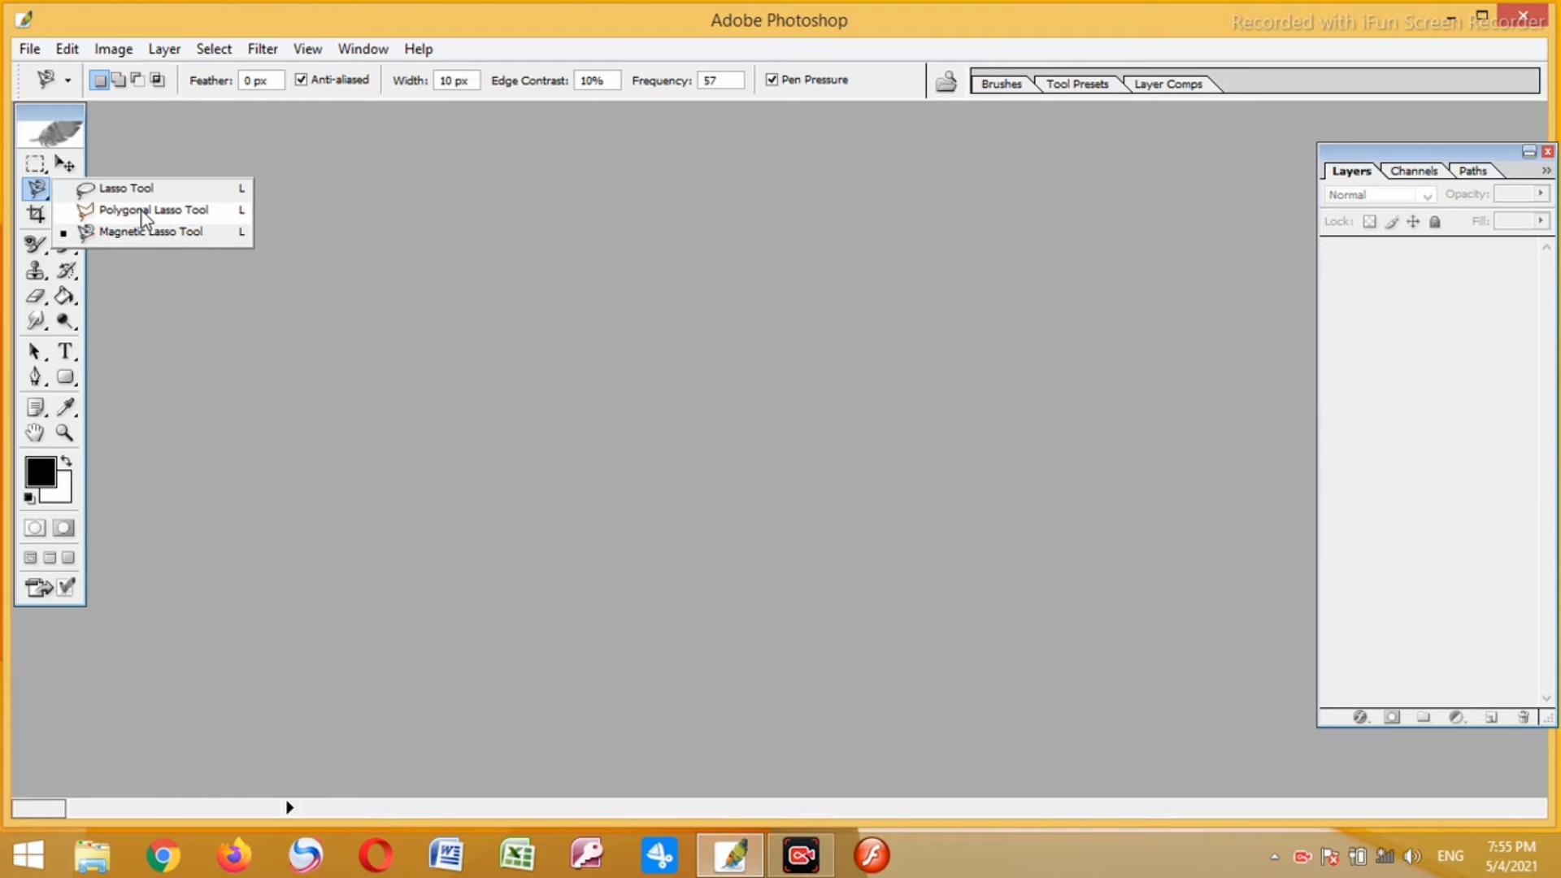
- Activate the Polygonal Lasso tool and browse to the cutting folder inside photoshop series to open images
{"action": "left_click", "coordinate": [143, 213]}
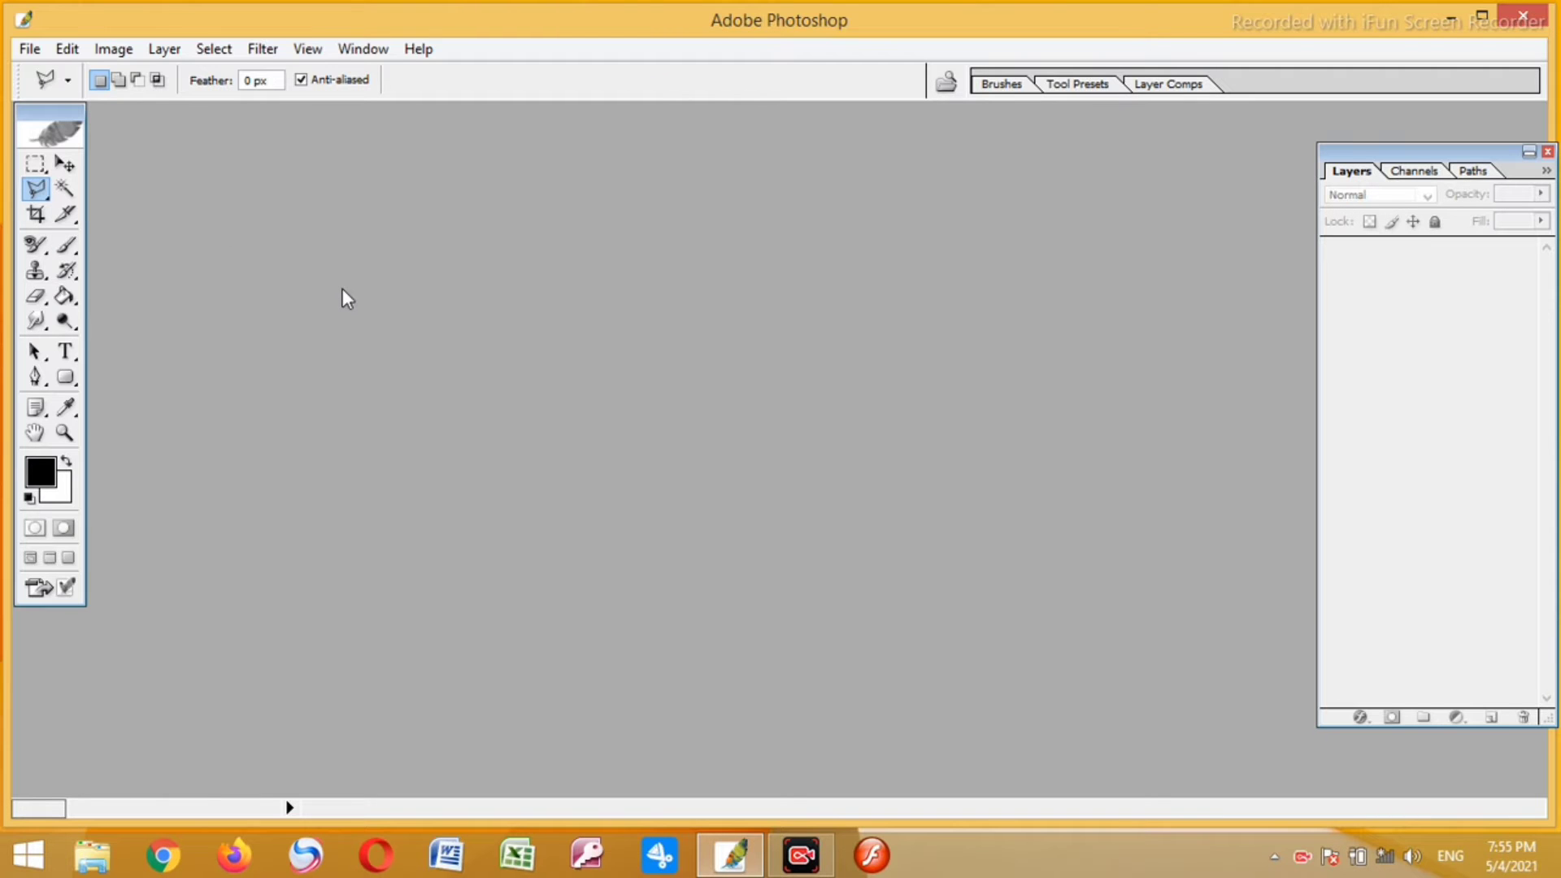
{"action": "double_click", "coordinate": [369, 310]}
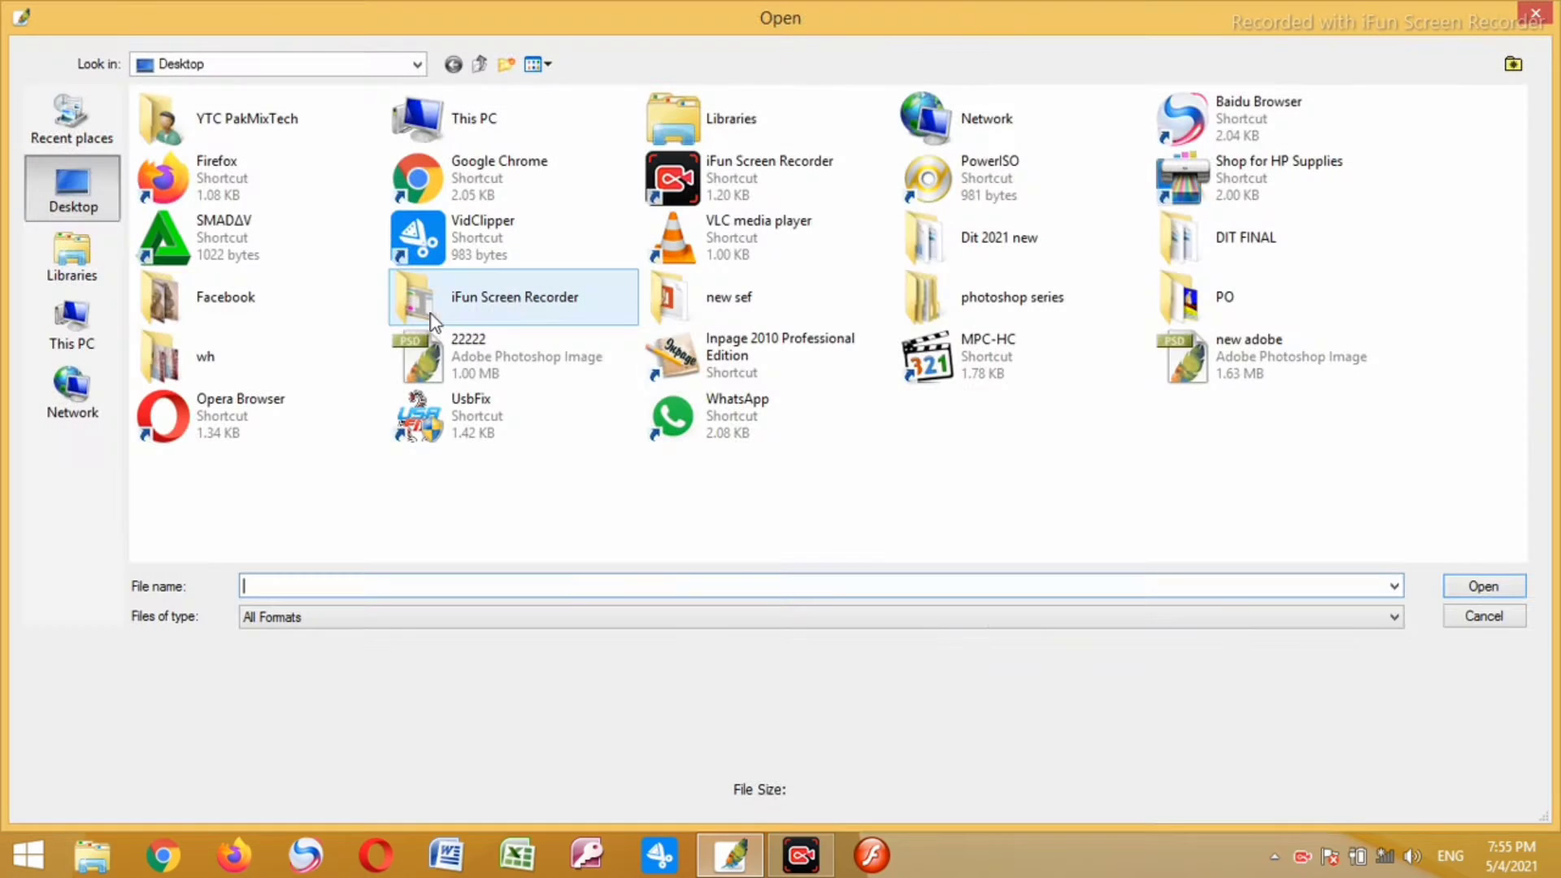
{"action": "double_click", "coordinate": [979, 297]}
{"action": "double_click", "coordinate": [236, 195]}
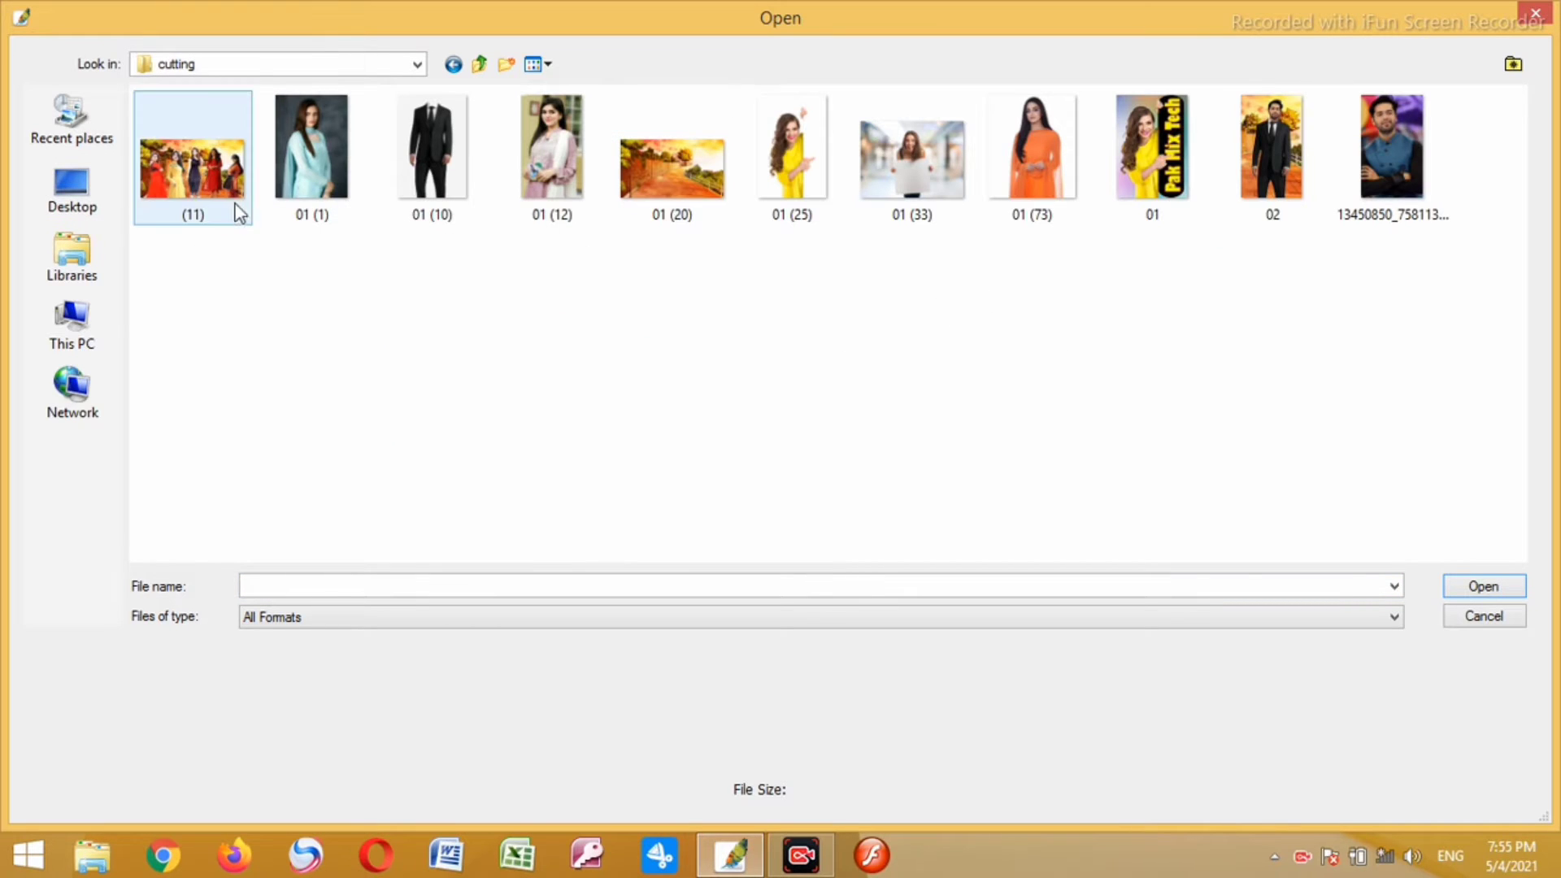
- Open the images 01 (20), 01 (1), 01 (12), 01 (73) and 02 together from the cutting folder
{"action": "left_click", "coordinate": [1160, 165]}
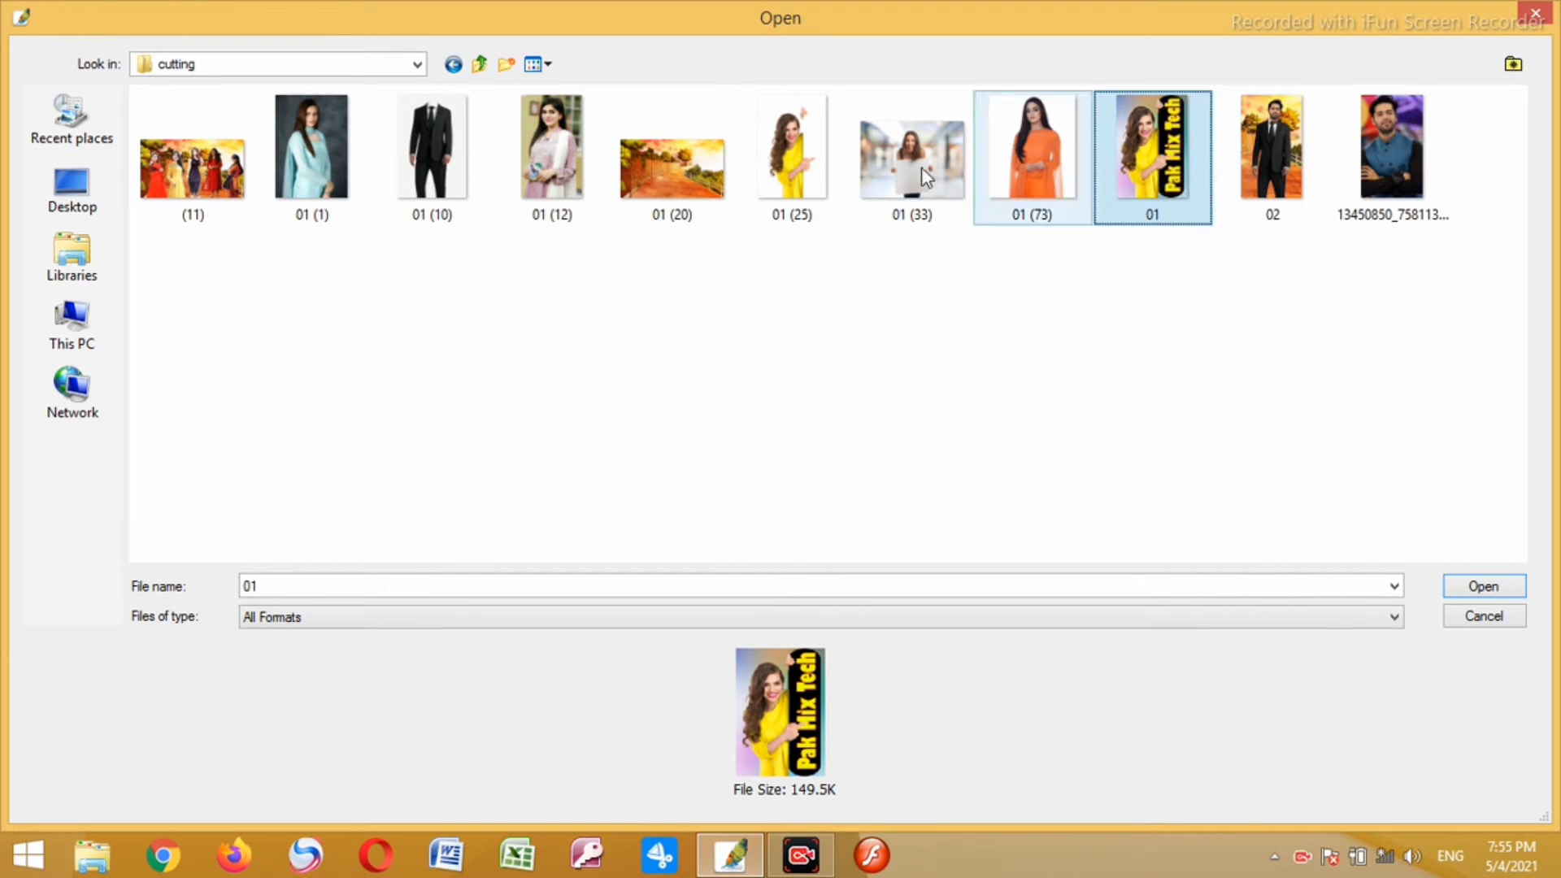
{"action": "left_click", "coordinate": [957, 287]}
{"action": "left_click", "coordinate": [675, 174]}
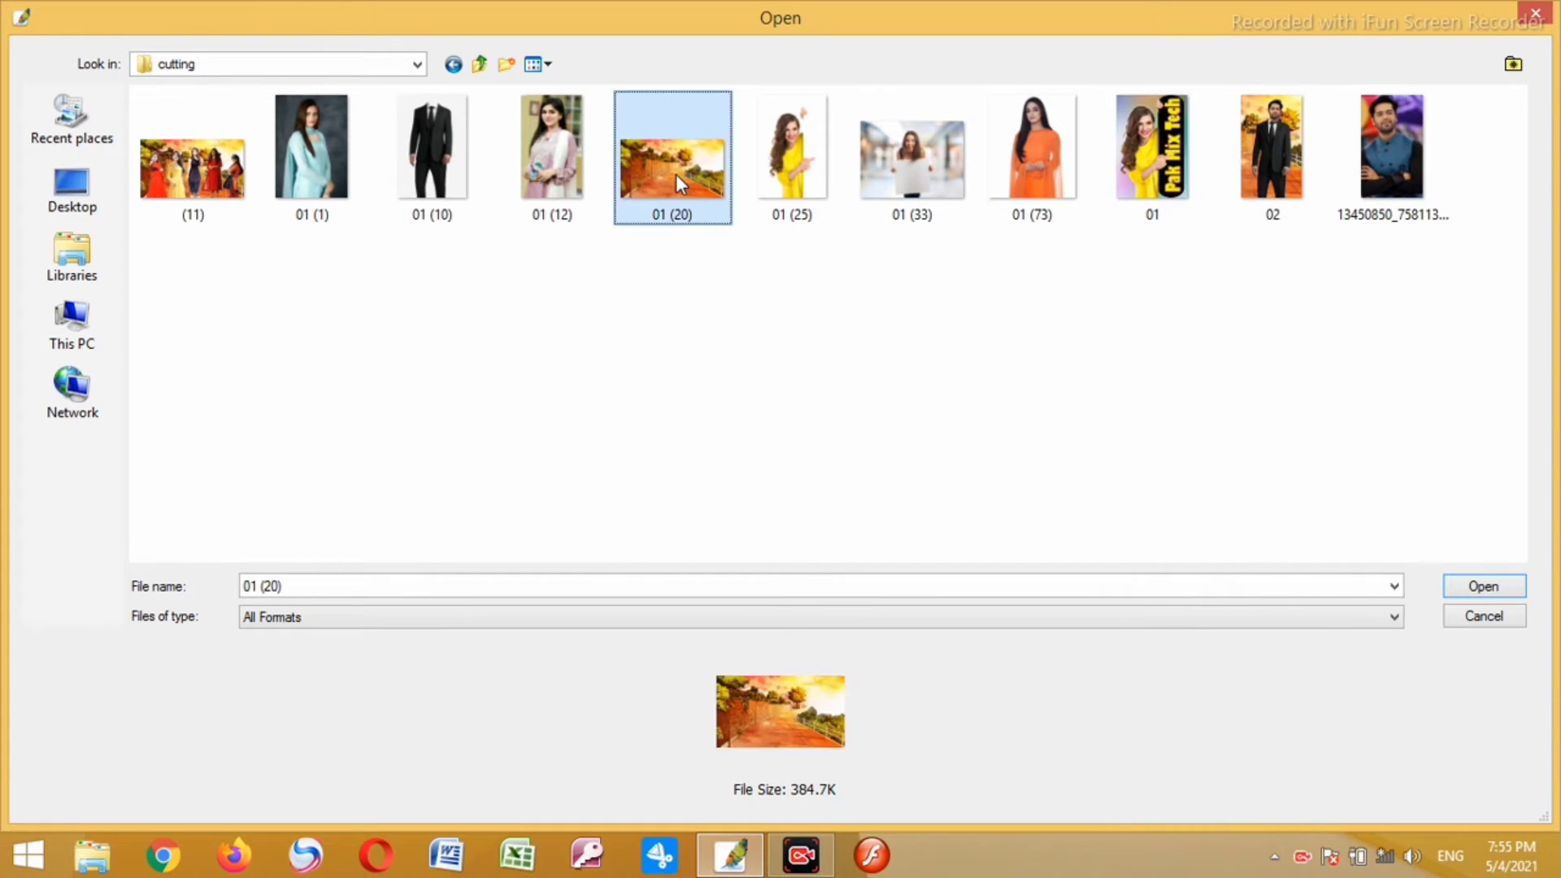
{"action": "left_click", "coordinate": [308, 156], "text": "ctrl"}
{"action": "left_click", "coordinate": [552, 151], "text": "ctrl"}
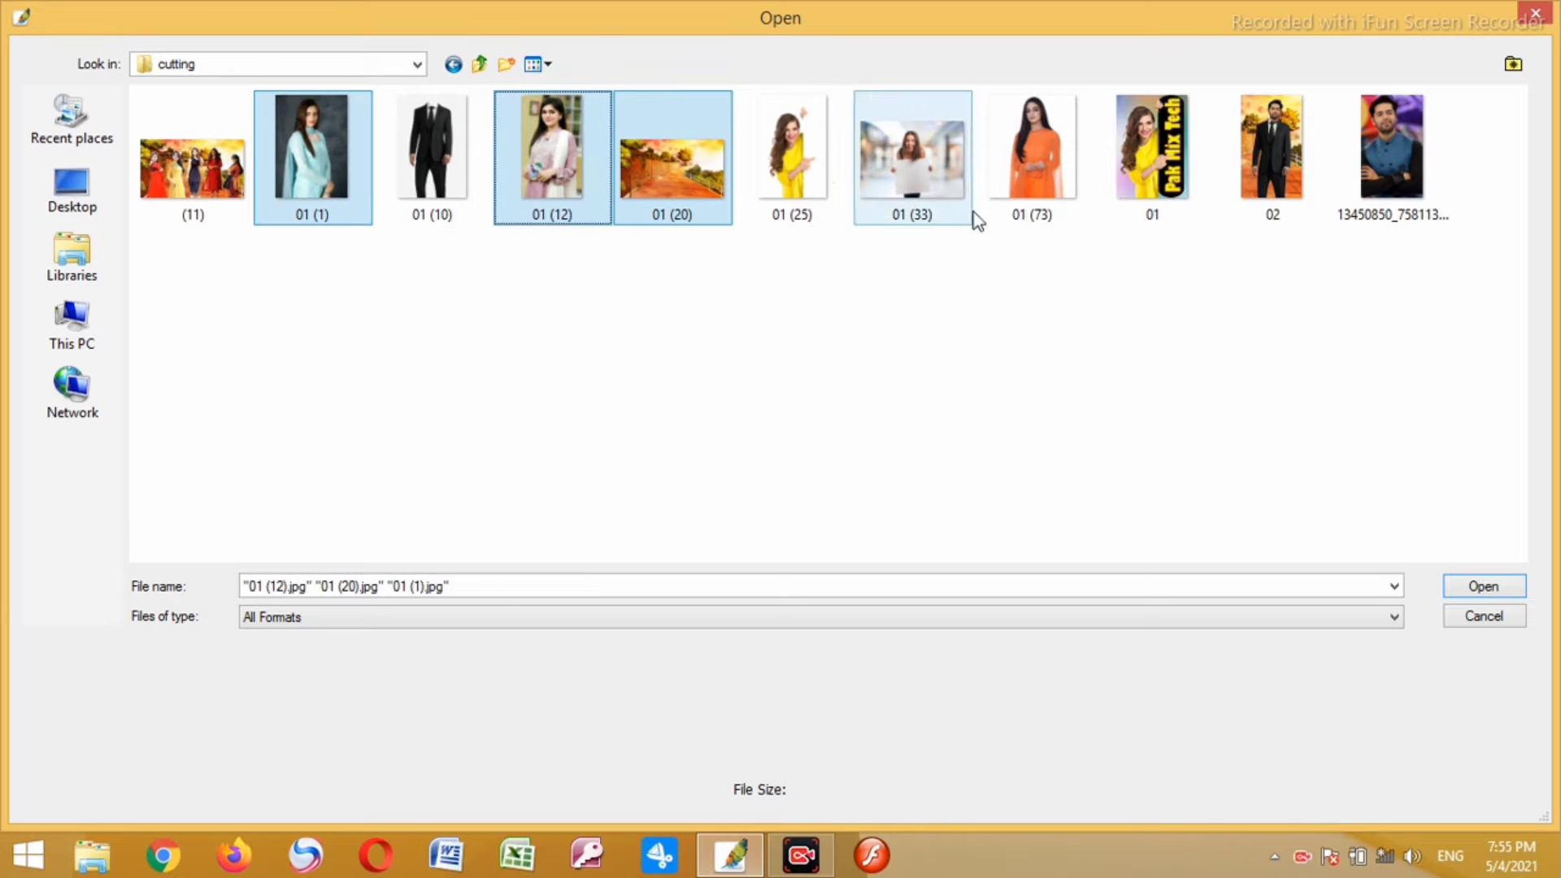
{"action": "left_click", "coordinate": [1018, 164], "text": "ctrl"}
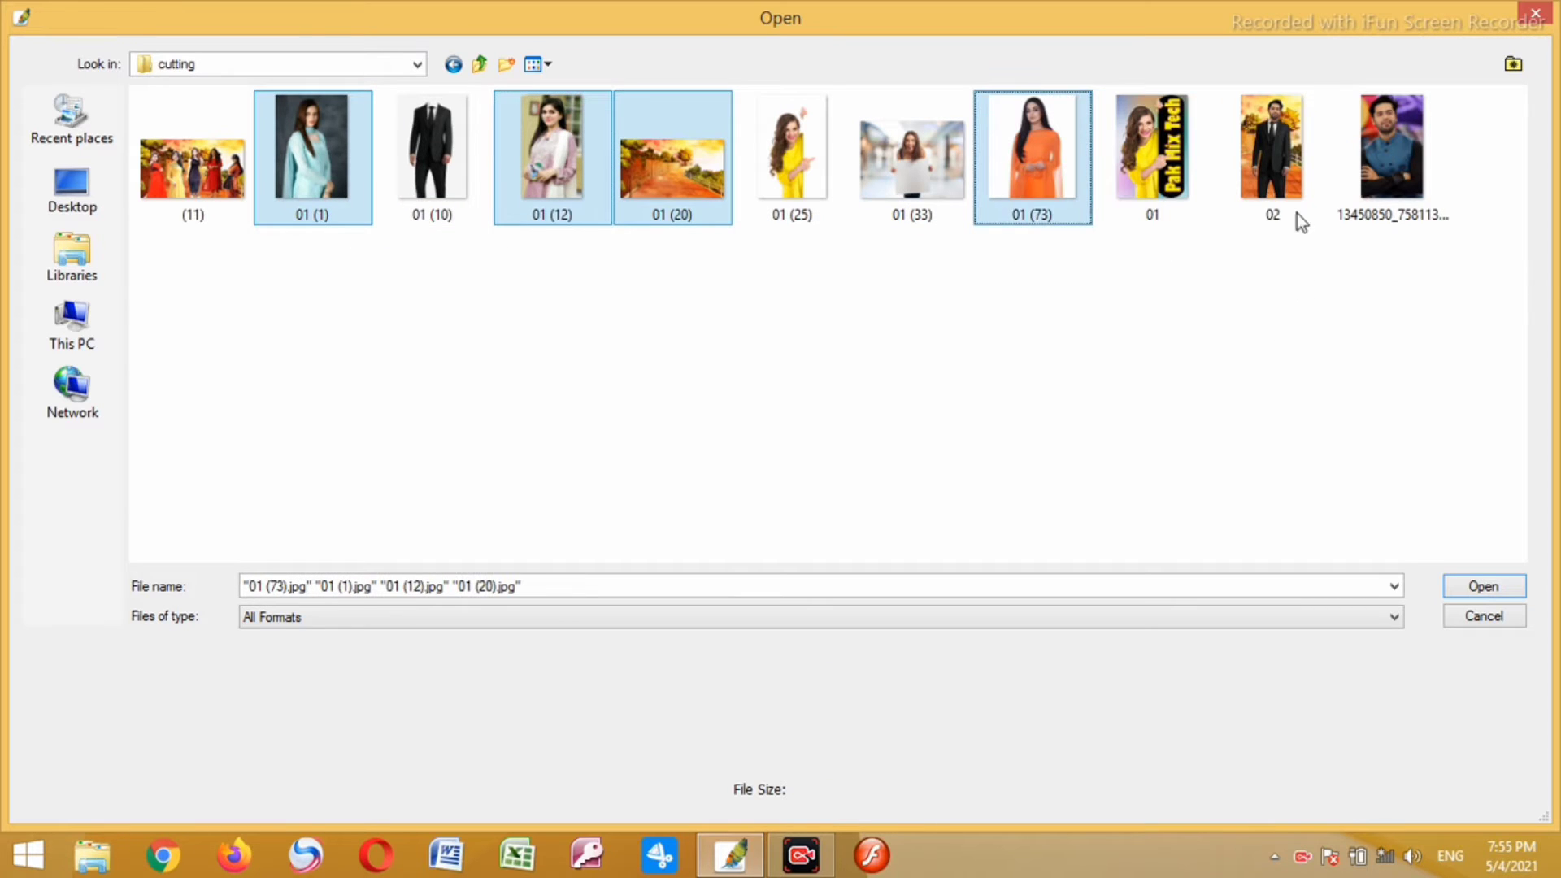
{"action": "left_click", "coordinate": [1271, 168], "text": "ctrl"}
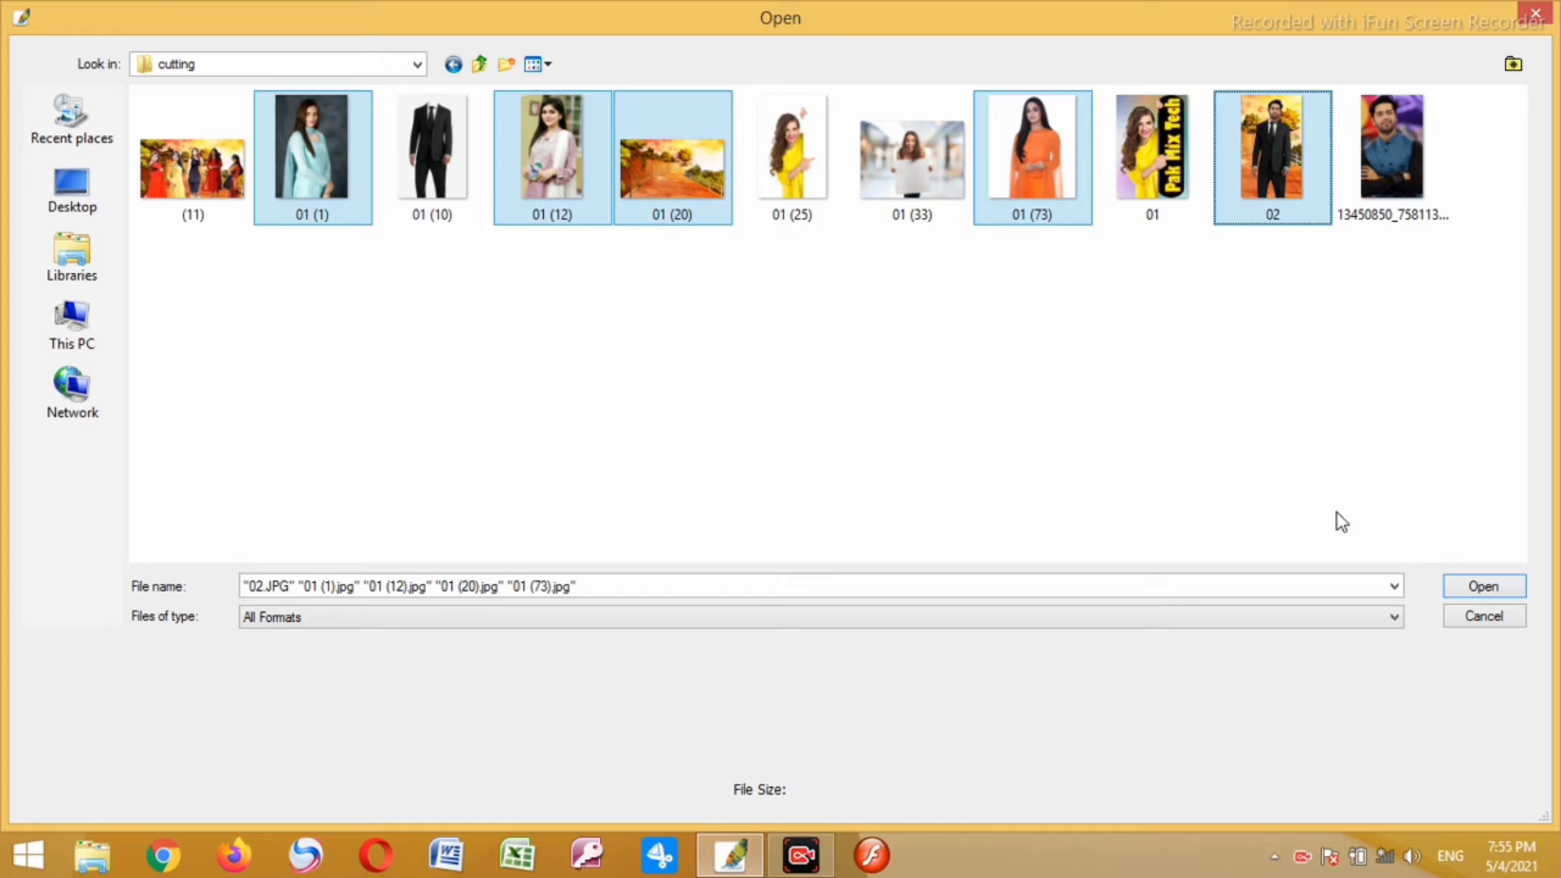
{"action": "left_click", "coordinate": [1480, 586]}
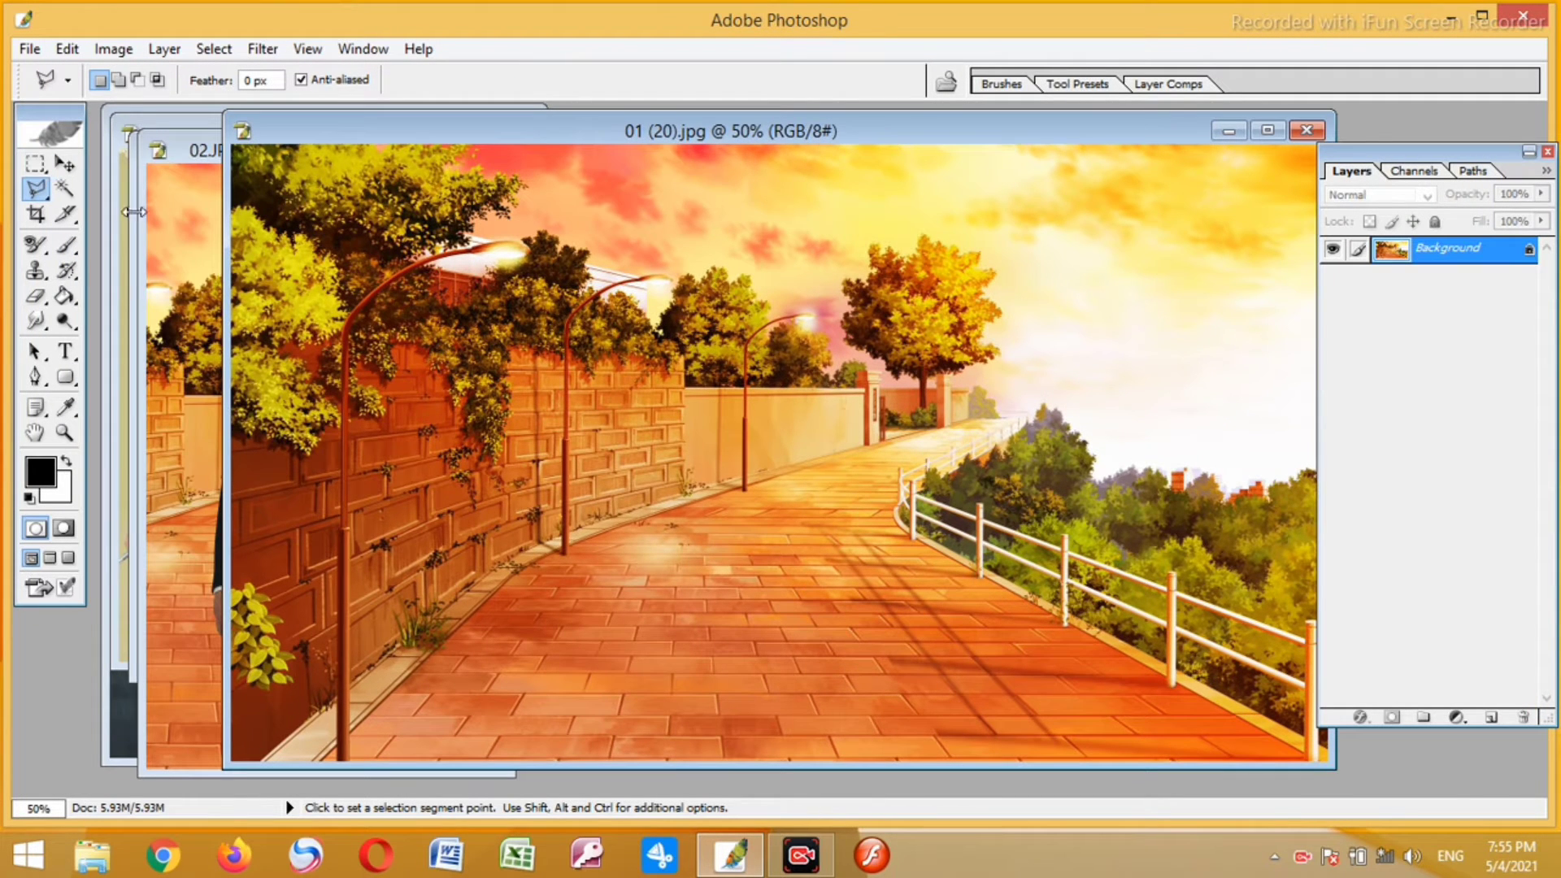
- Spread out the 02.JPG and 01 (73).jpg windows, keeping 01 (73).jpg in front with the 01 (20).jpg street scene visible beside it
{"action": "left_click", "coordinate": [168, 213]}
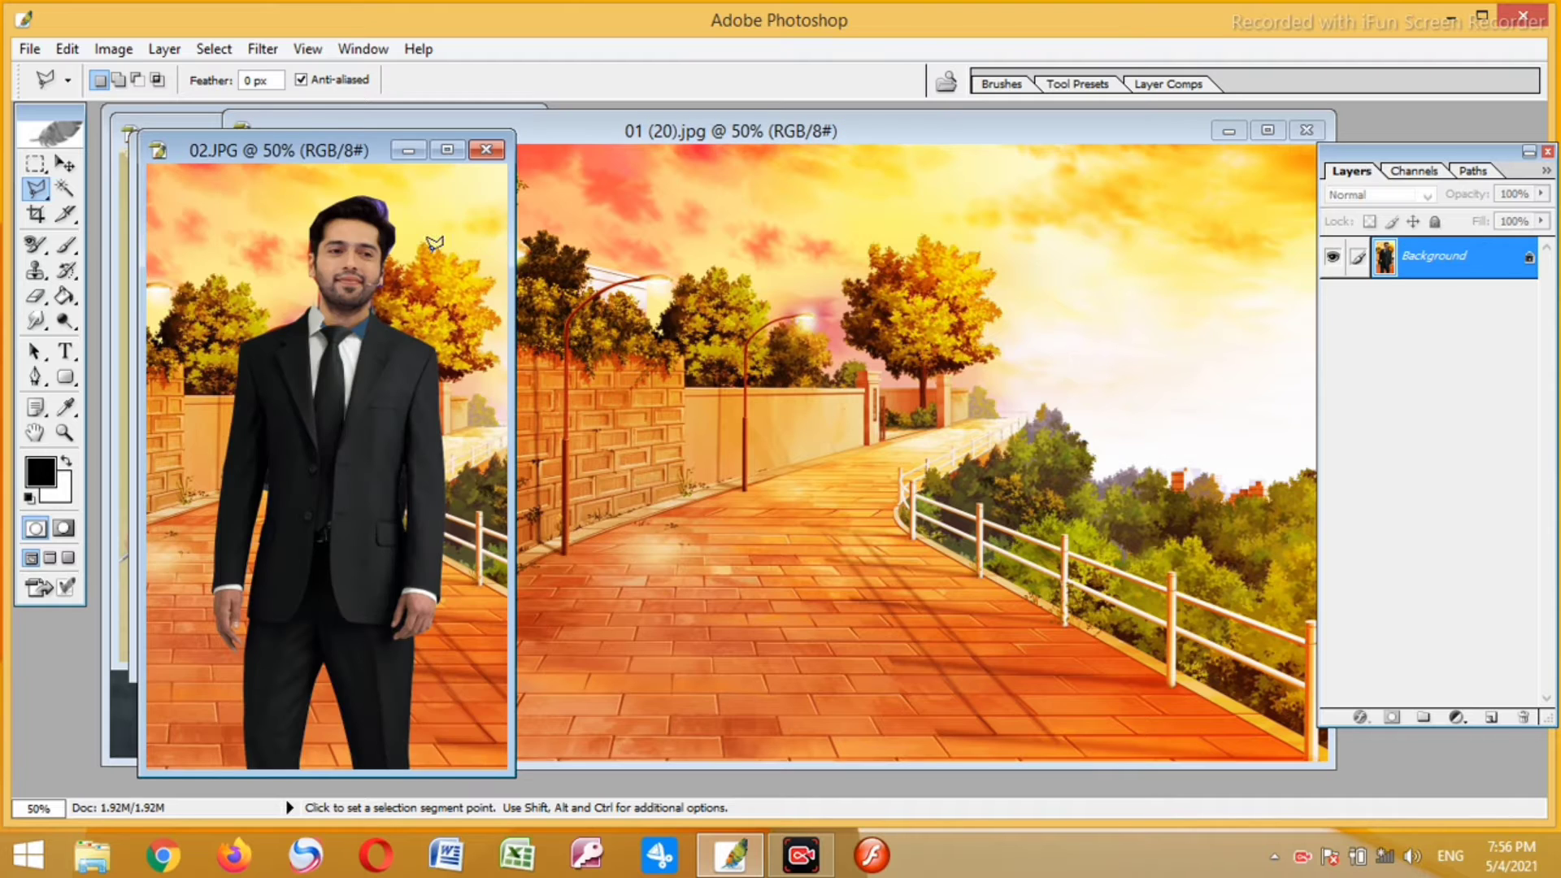
{"action": "left_click_drag", "start_coordinate": [317, 157], "coordinate": [374, 138]}
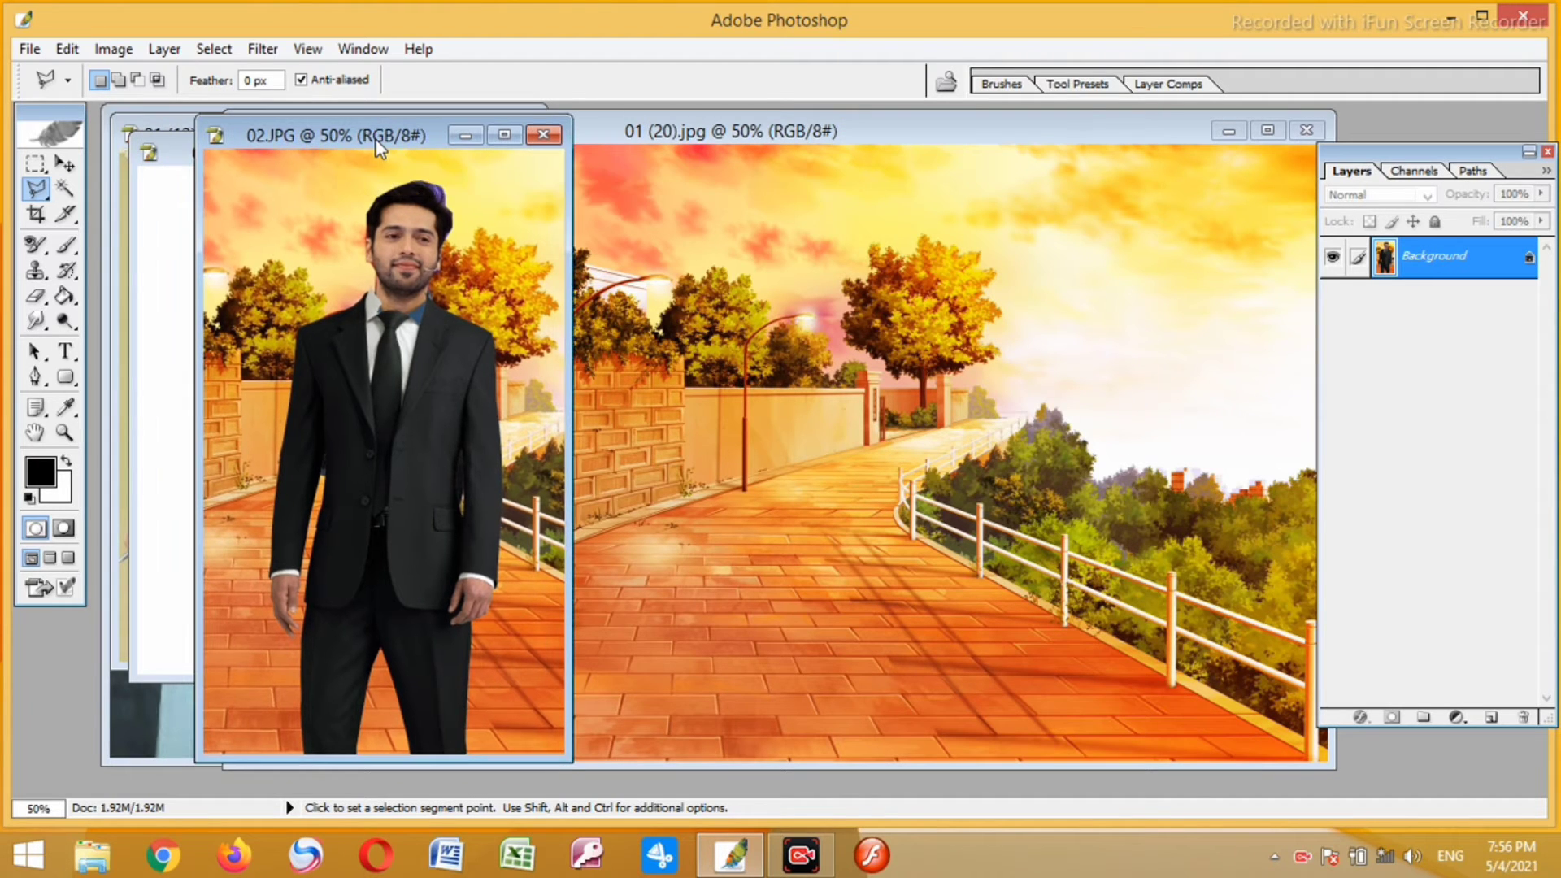
{"action": "left_click", "coordinate": [169, 218]}
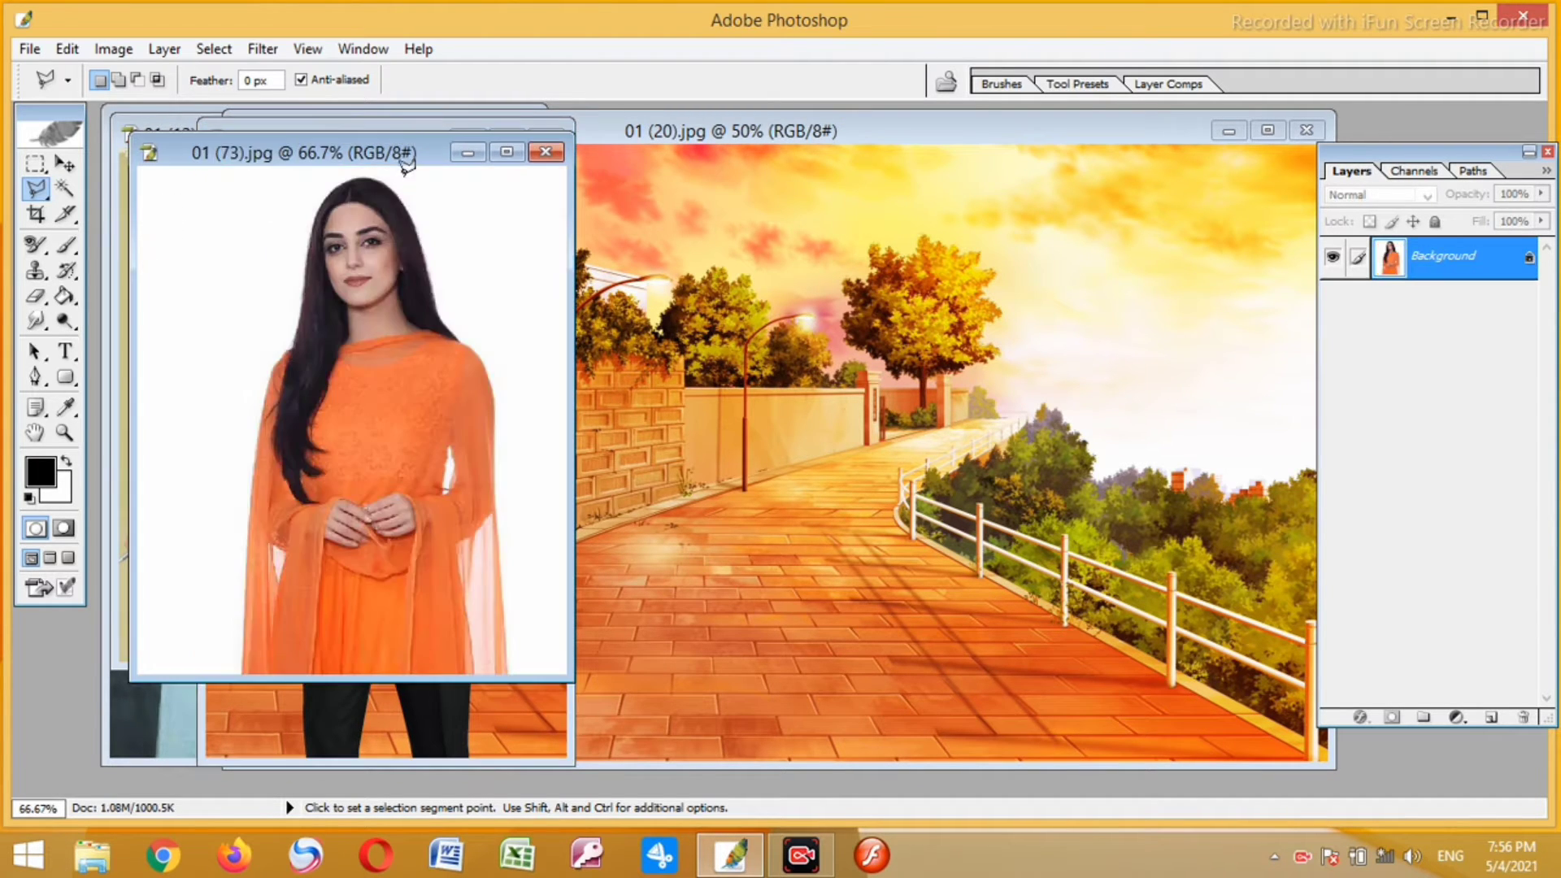
{"action": "left_click_drag", "start_coordinate": [407, 159], "coordinate": [485, 194]}
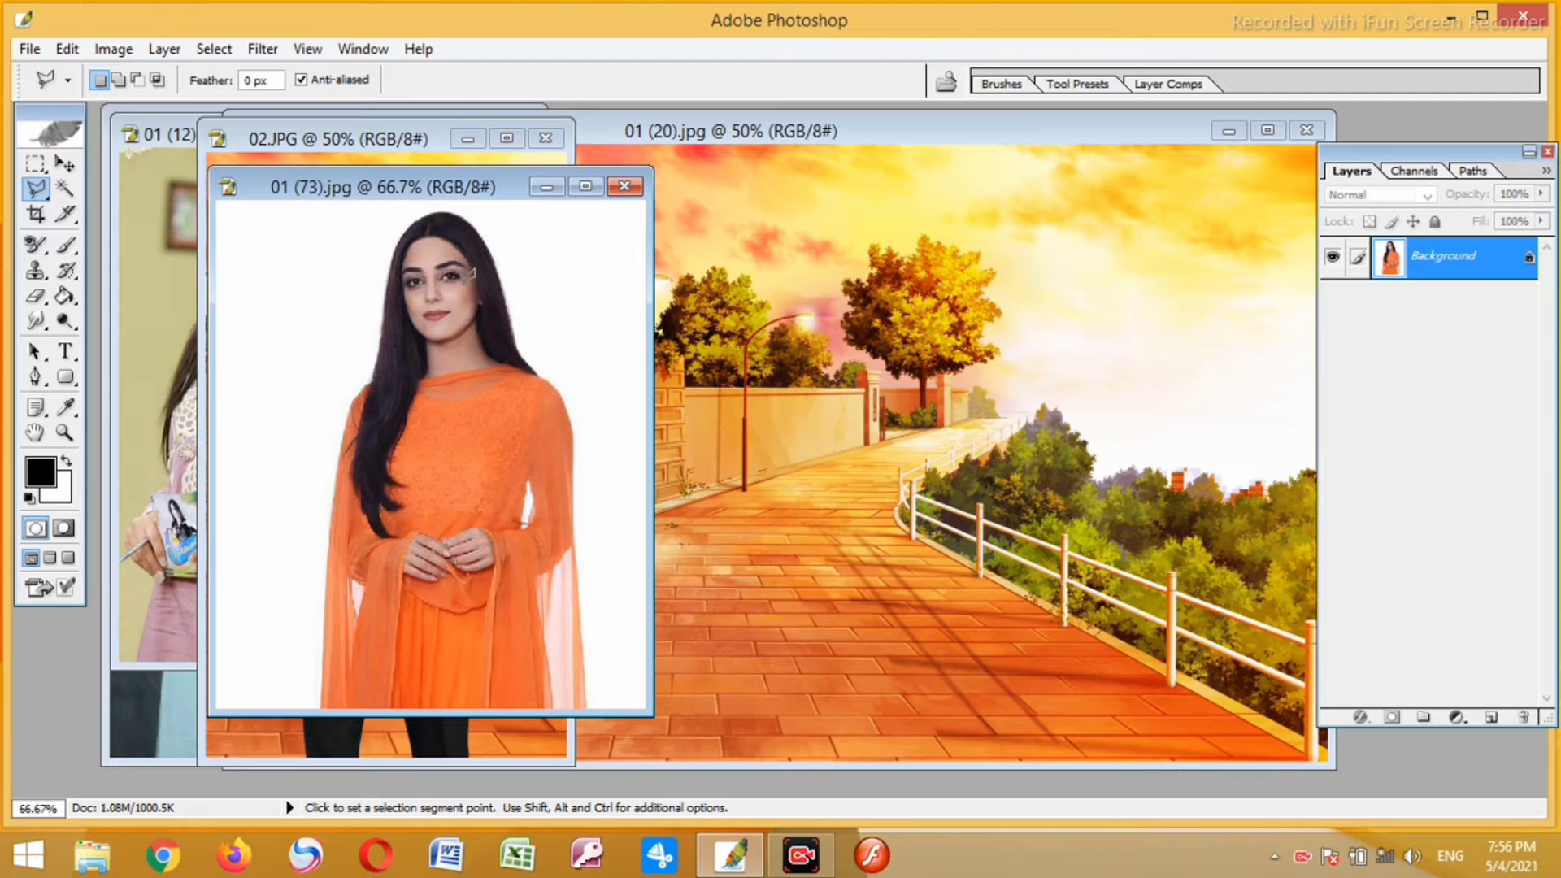
{"action": "mouse_move", "coordinate": [395, 187]}
{"action": "left_mouse_down"}
{"action": "mouse_move", "coordinate": [479, 184]}
{"action": "mouse_move", "coordinate": [392, 197]}
{"action": "left_mouse_up"}
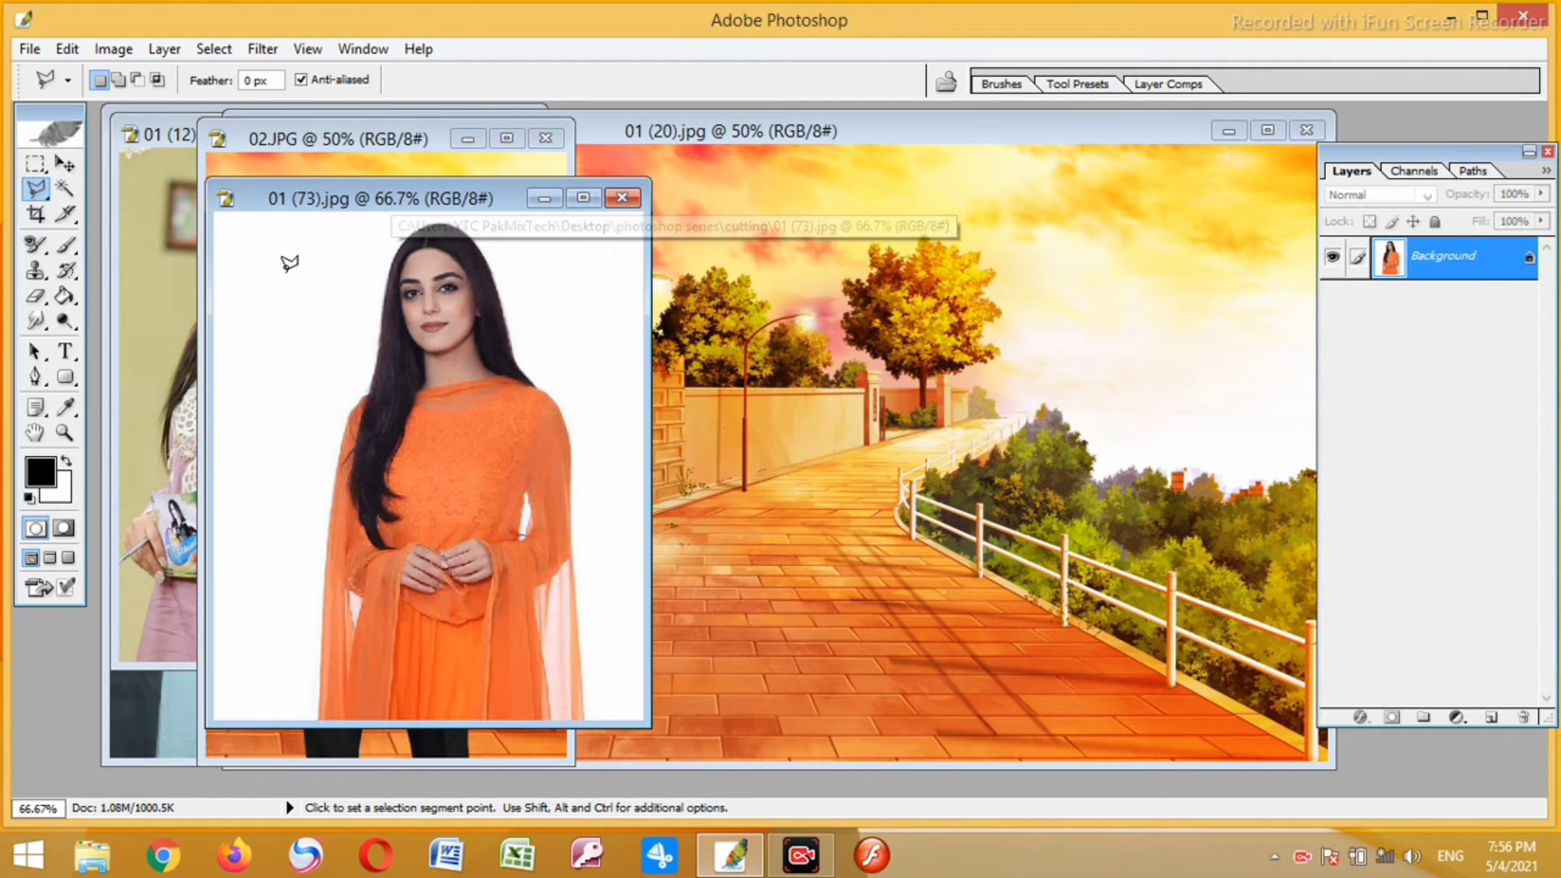
- Copy the 01 (73).jpg photo into the lower right of the 01 (20).jpg scene and enlarge it to about 120% width and 134% height
{"action": "left_click", "coordinate": [65, 166]}
{"action": "left_click_drag", "start_coordinate": [430, 367], "coordinate": [759, 351]}
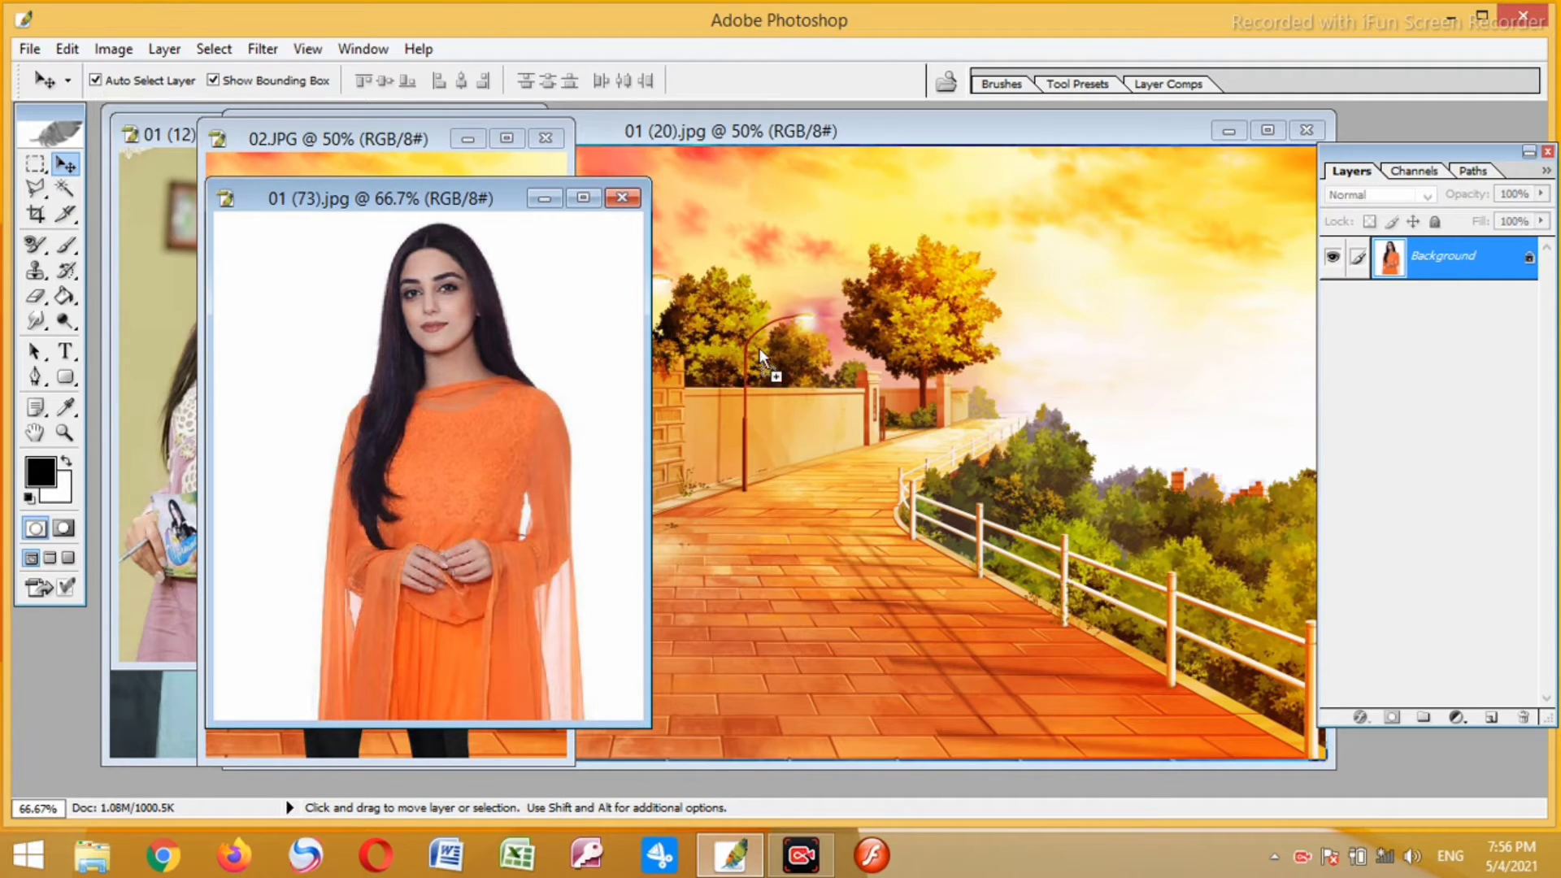
{"action": "left_click_drag", "start_coordinate": [886, 345], "coordinate": [1025, 510]}
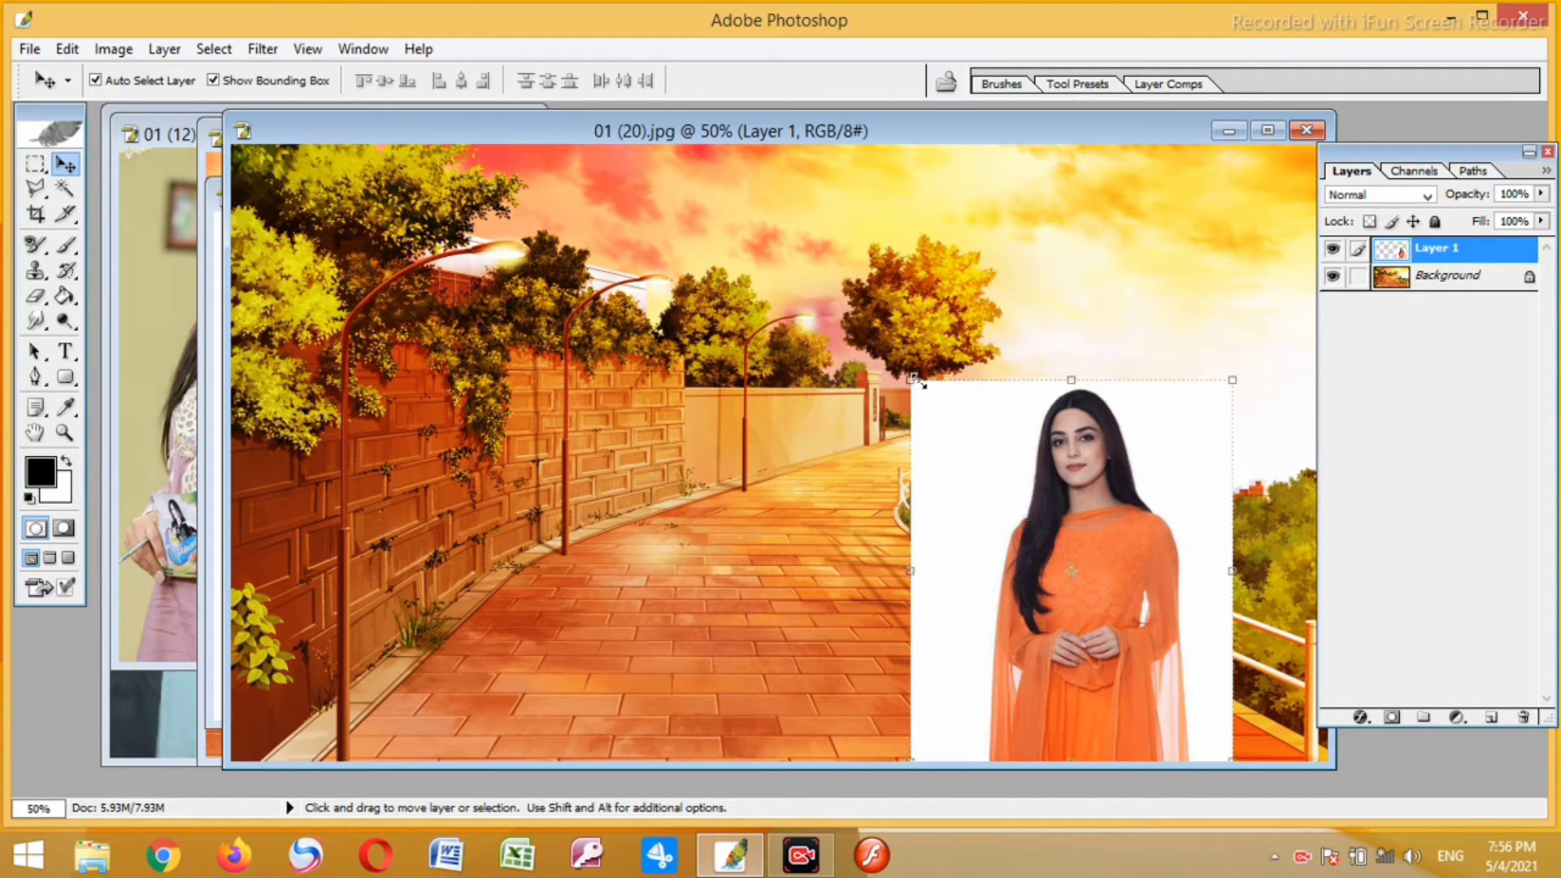
{"action": "left_click_drag", "start_coordinate": [915, 380], "coordinate": [853, 254]}
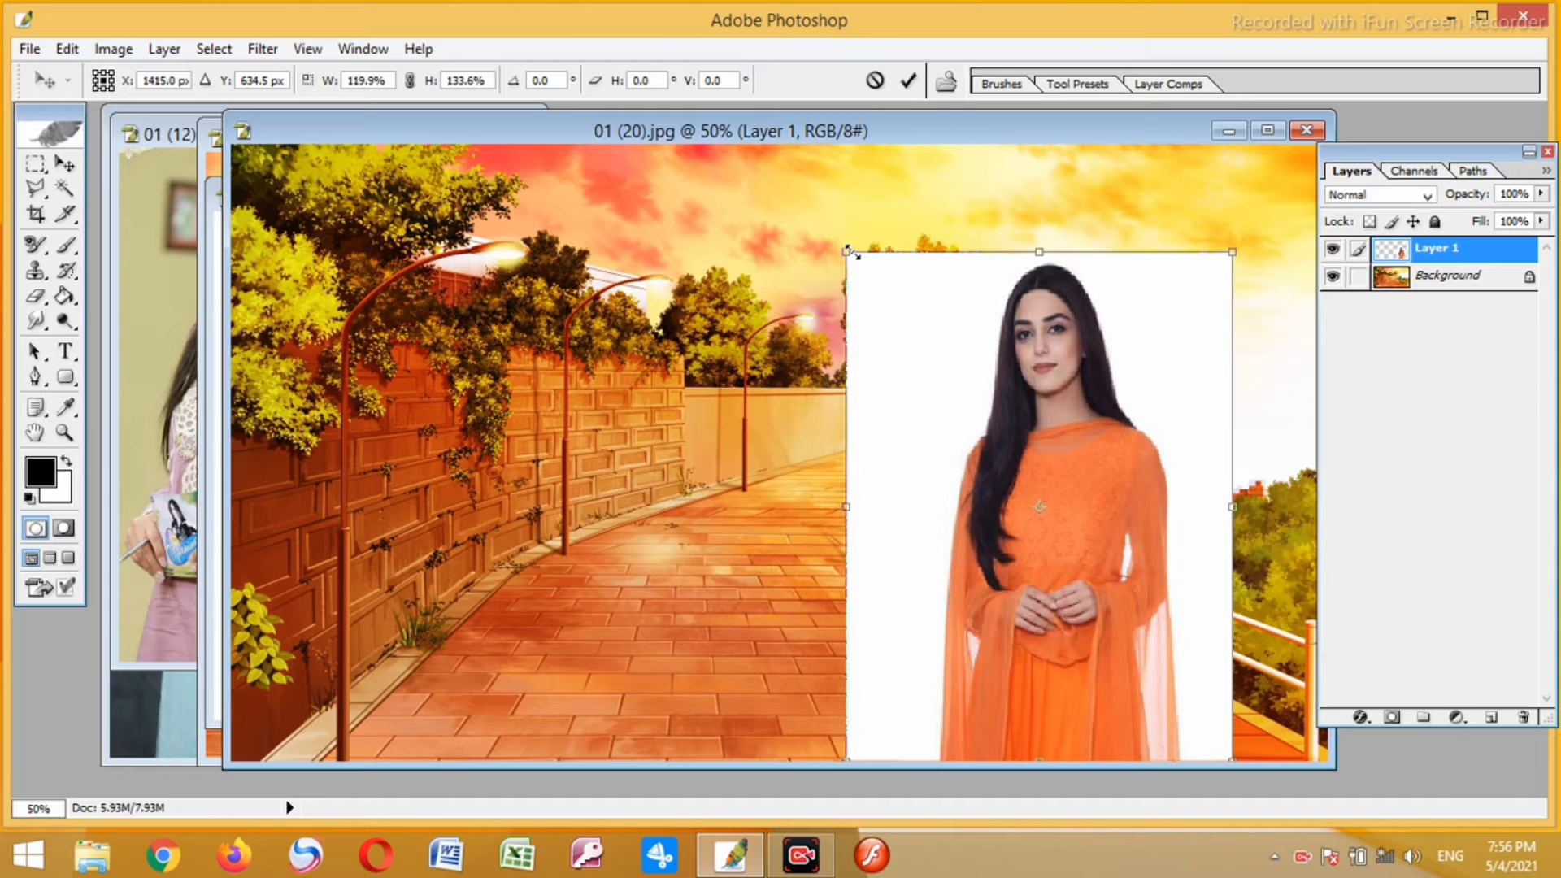
{"action": "key", "text": "Return"}
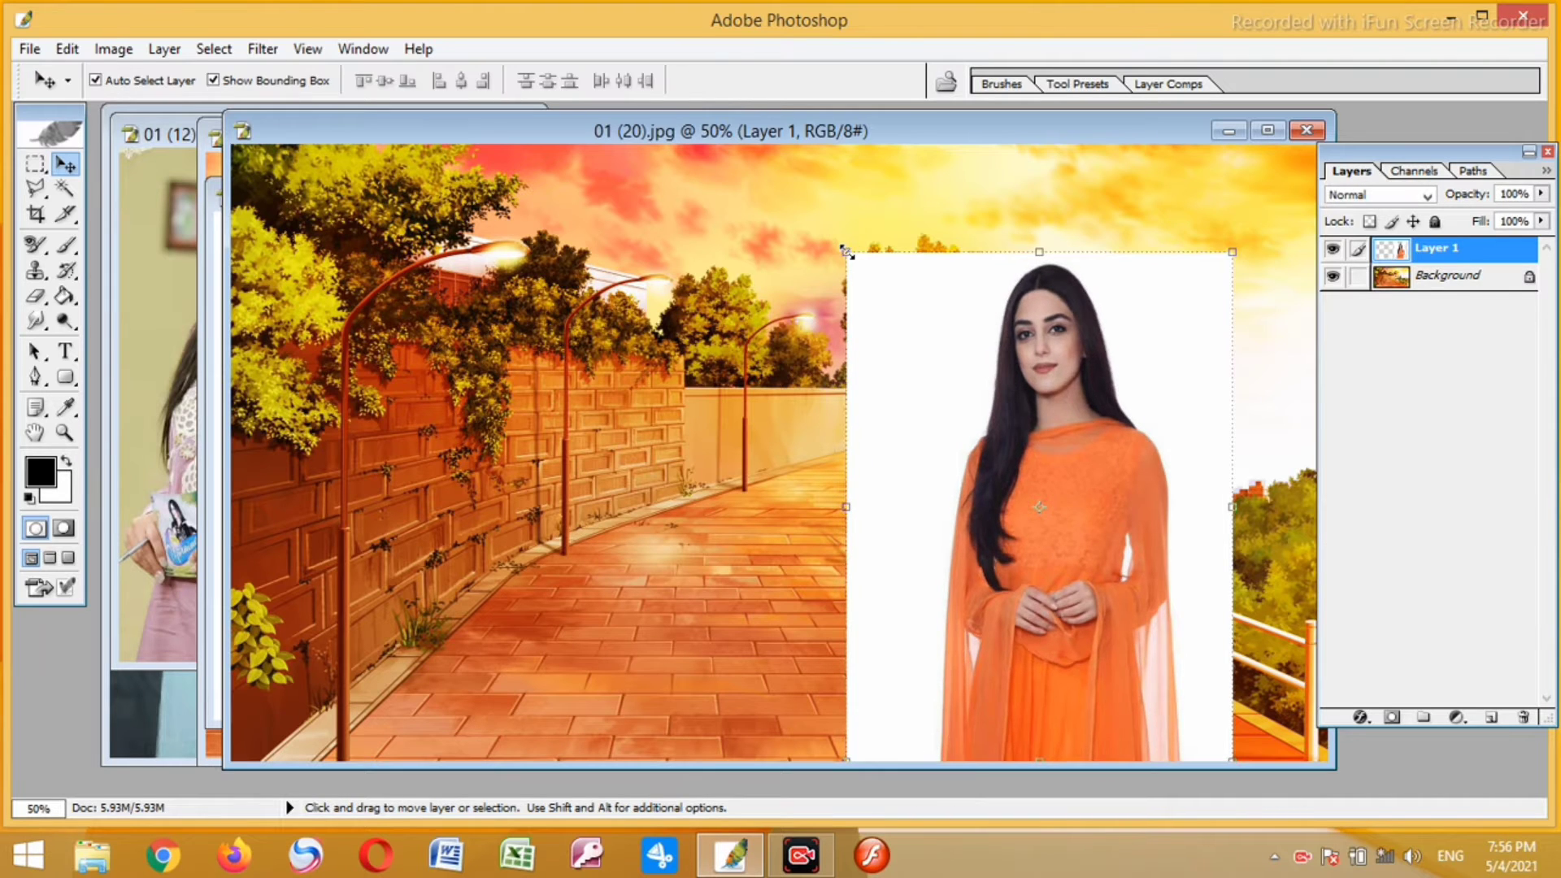
- Remove the white background around the woman in orange on Layer 1 using the Magic Wand, and clear the selection
{"action": "left_click", "coordinate": [65, 189]}
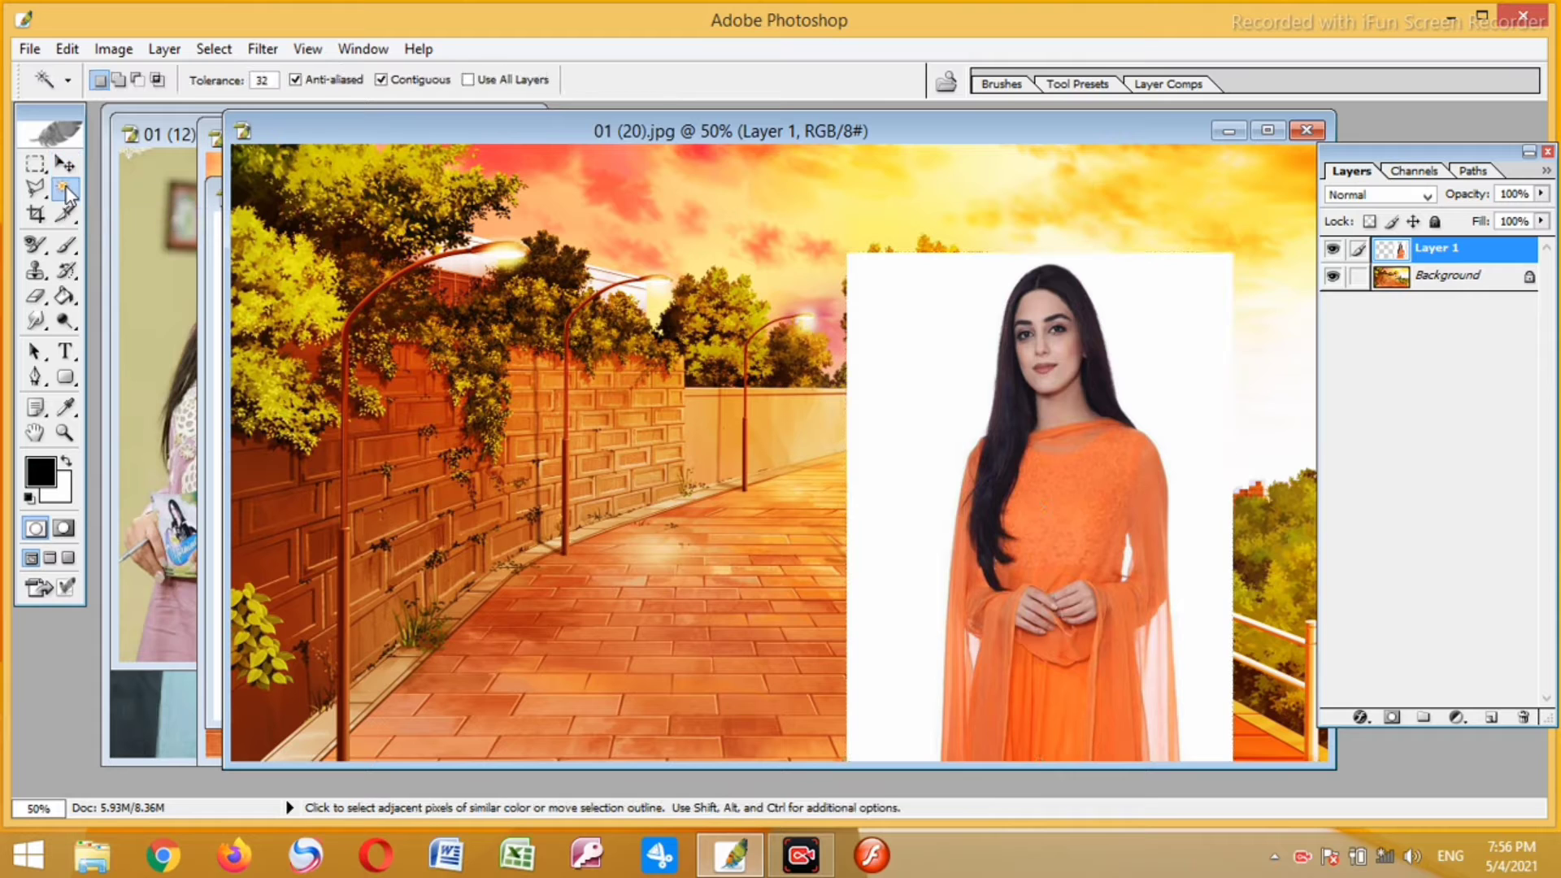
{"action": "left_click", "coordinate": [927, 333]}
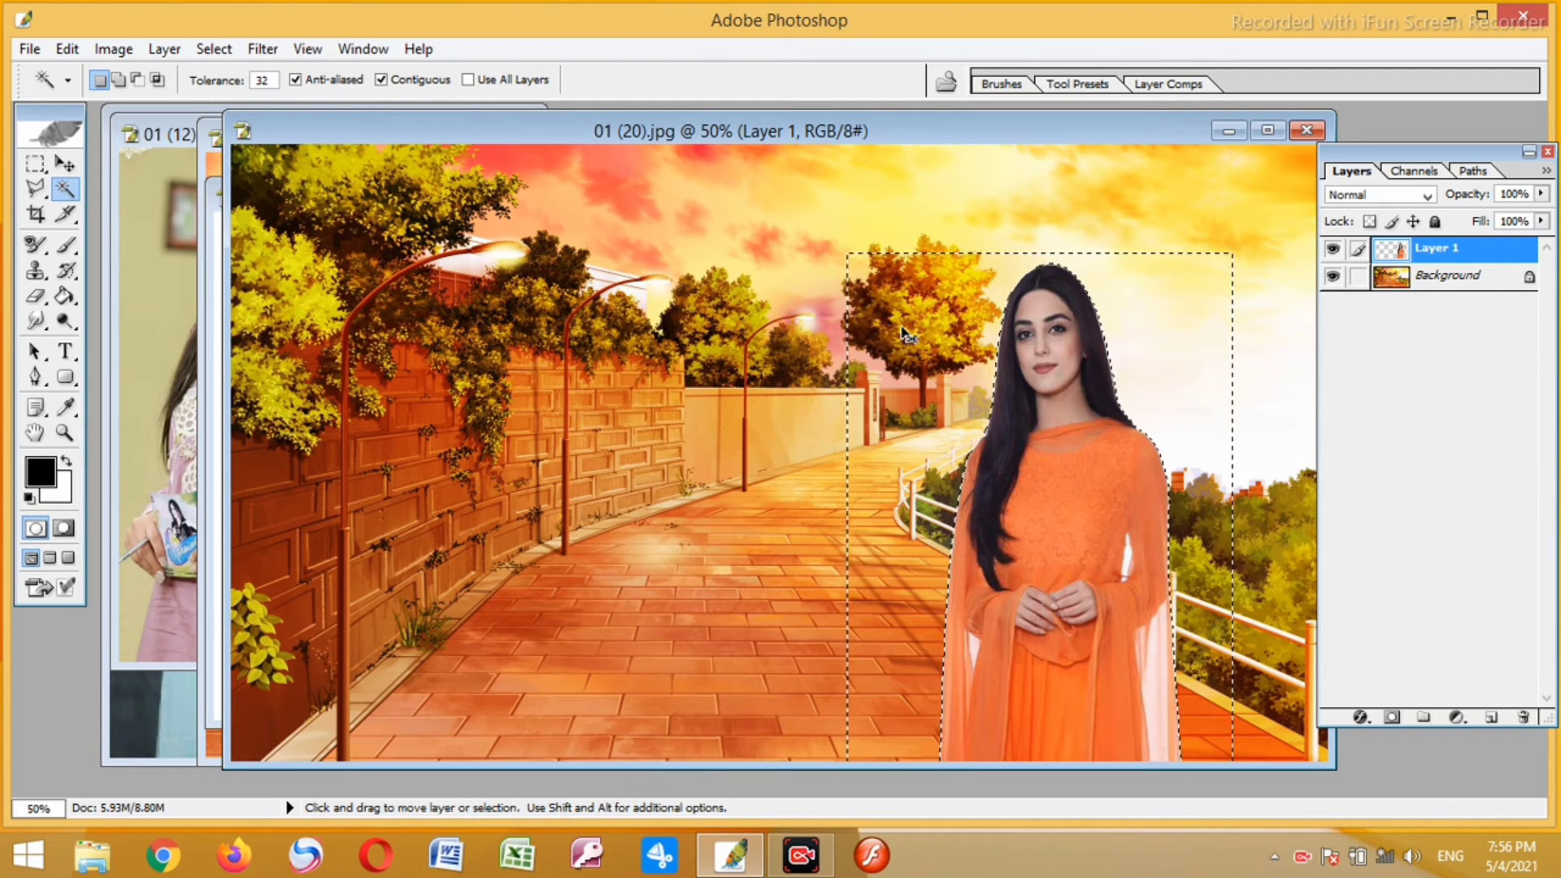
{"action": "key", "text": "ctrl+d"}
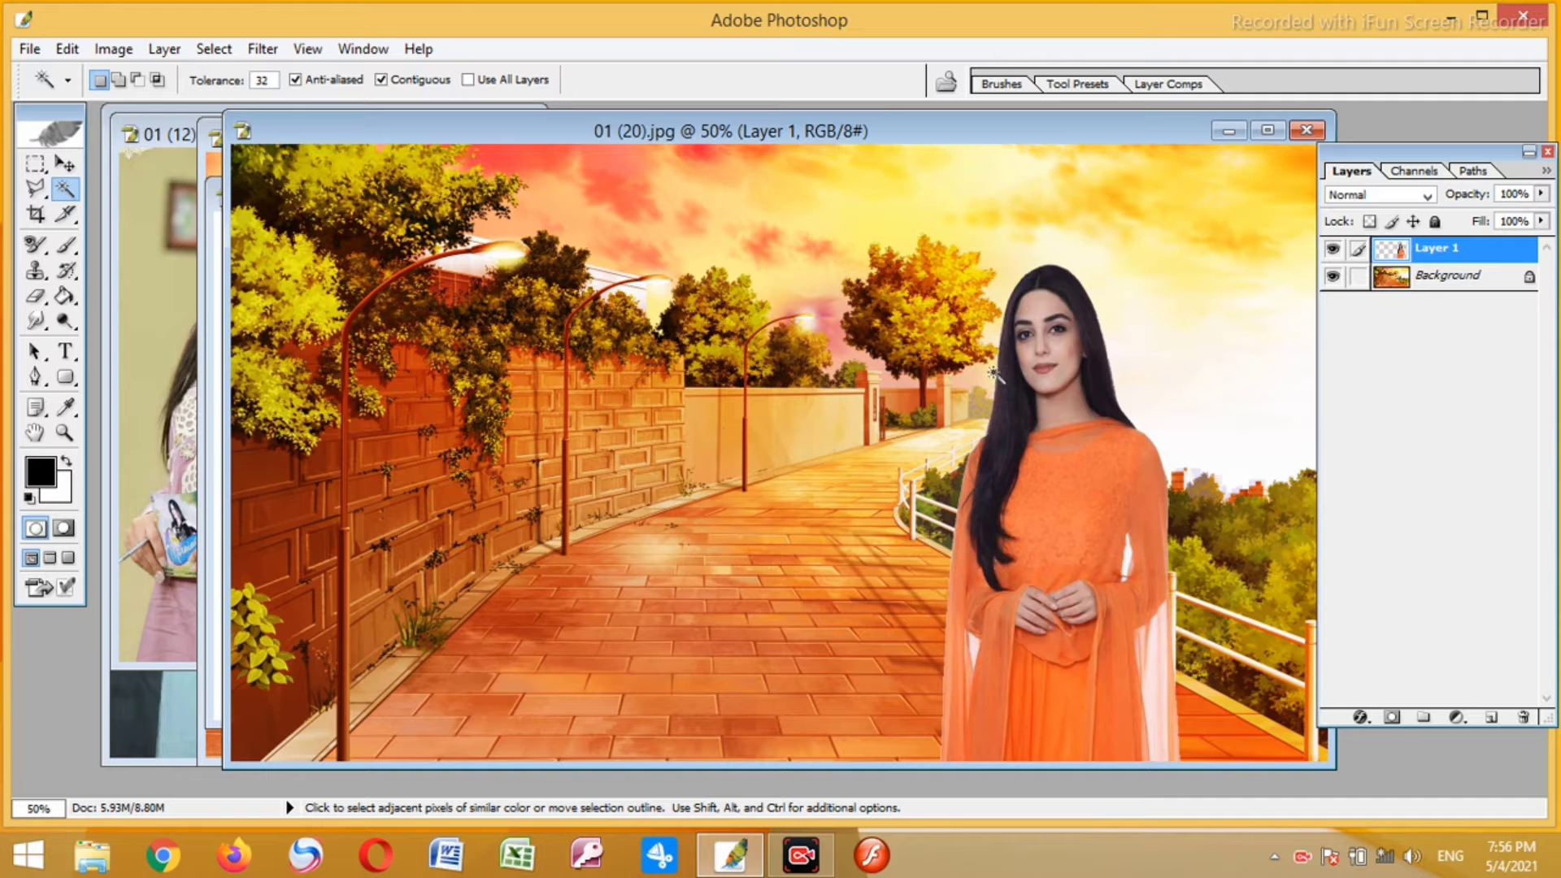
- Bring the 01 (12).jpg photo to the front and maximize its window
{"action": "left_click", "coordinate": [174, 259]}
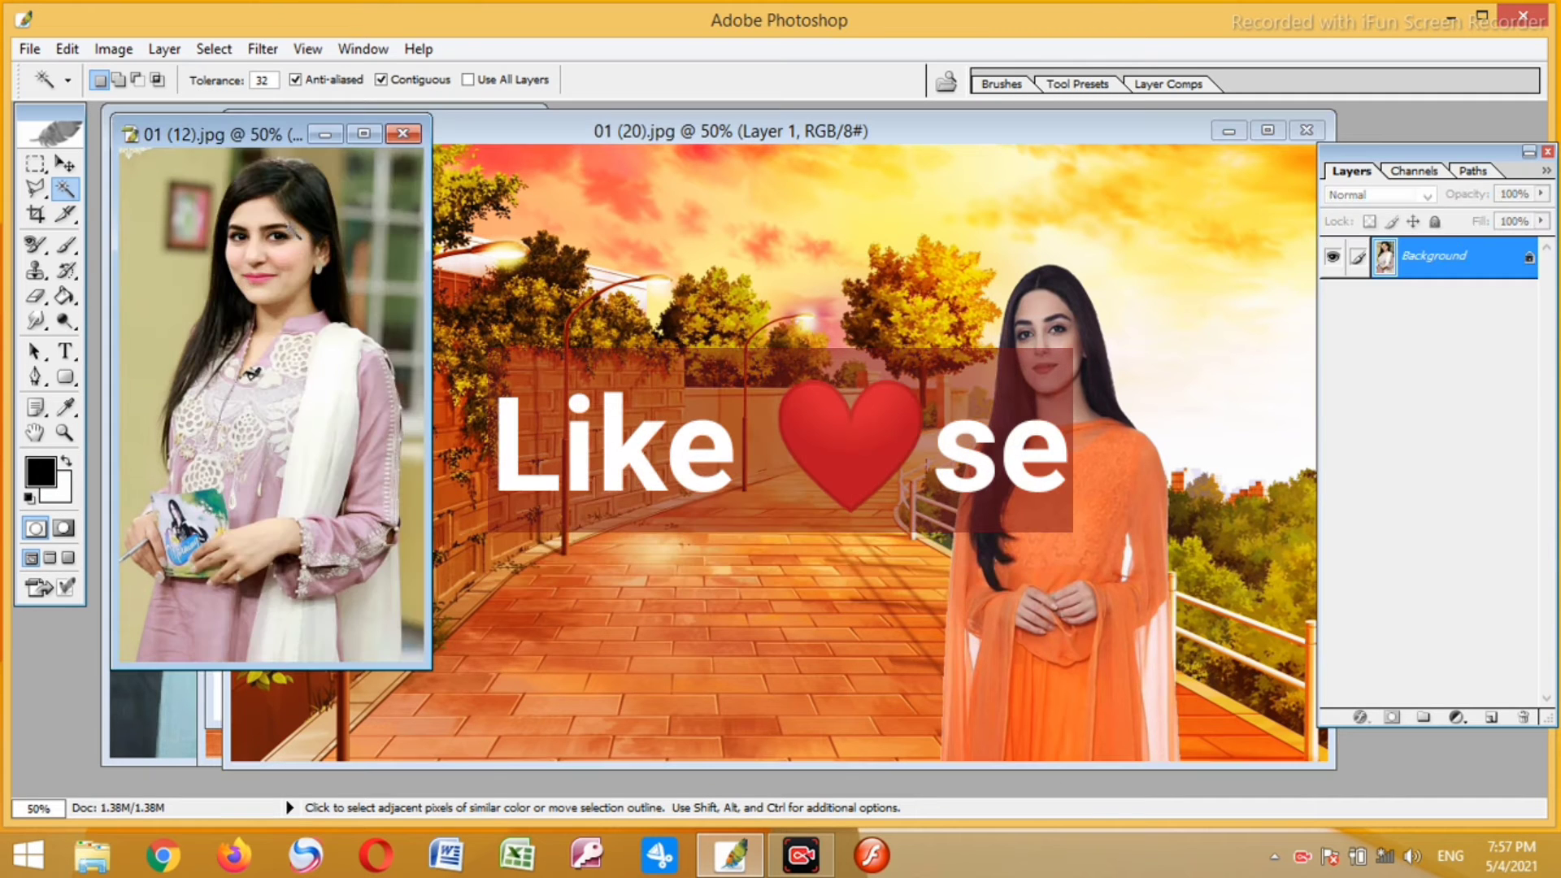
{"action": "left_click_drag", "start_coordinate": [270, 129], "coordinate": [503, 157]}
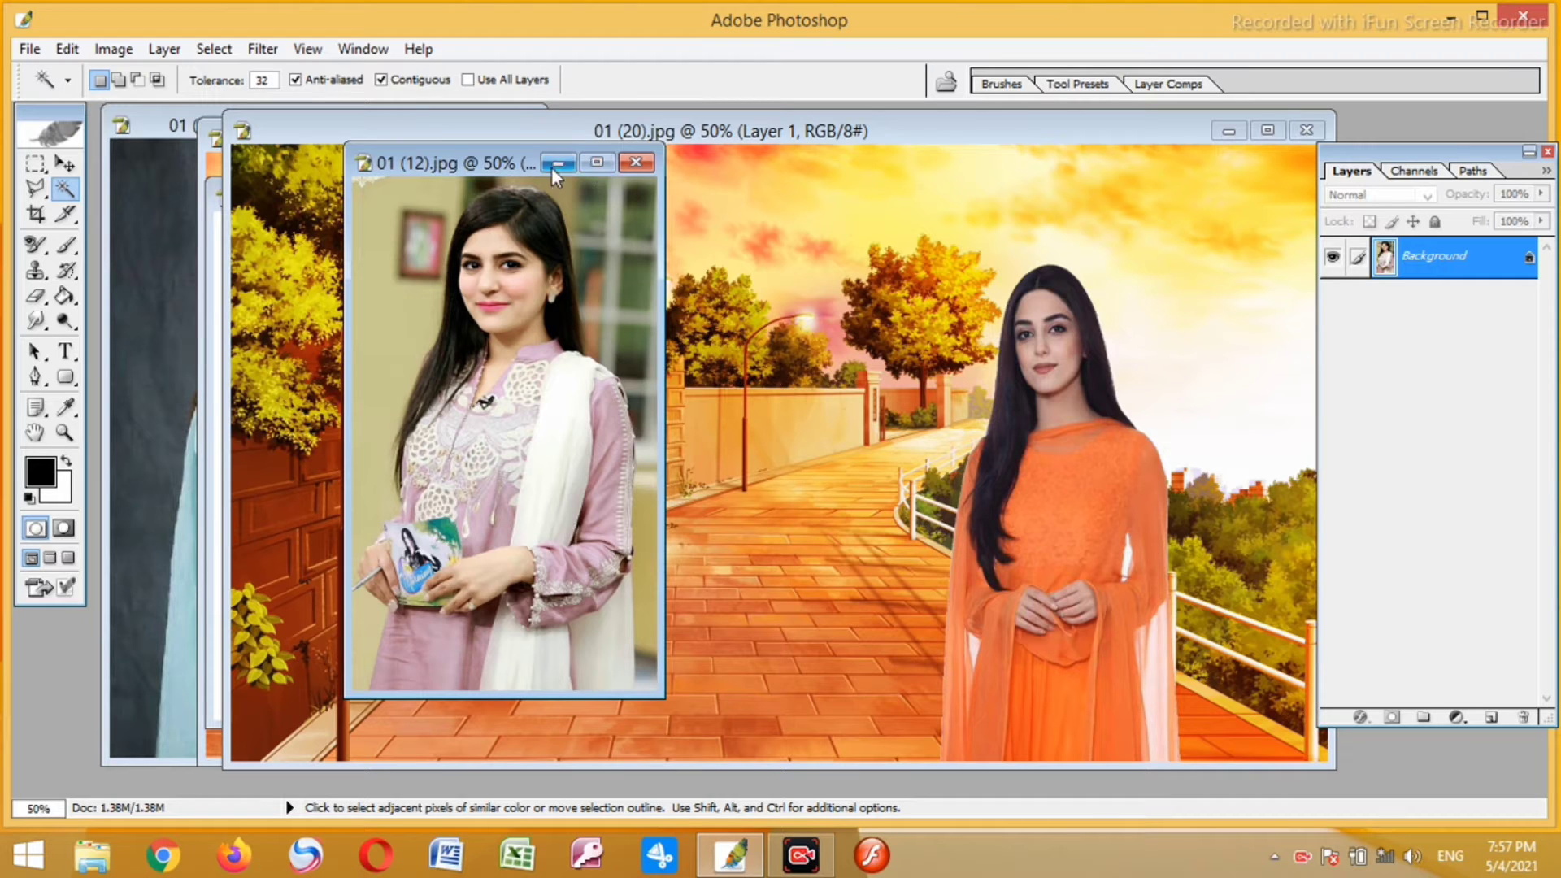
{"action": "left_click", "coordinate": [597, 162]}
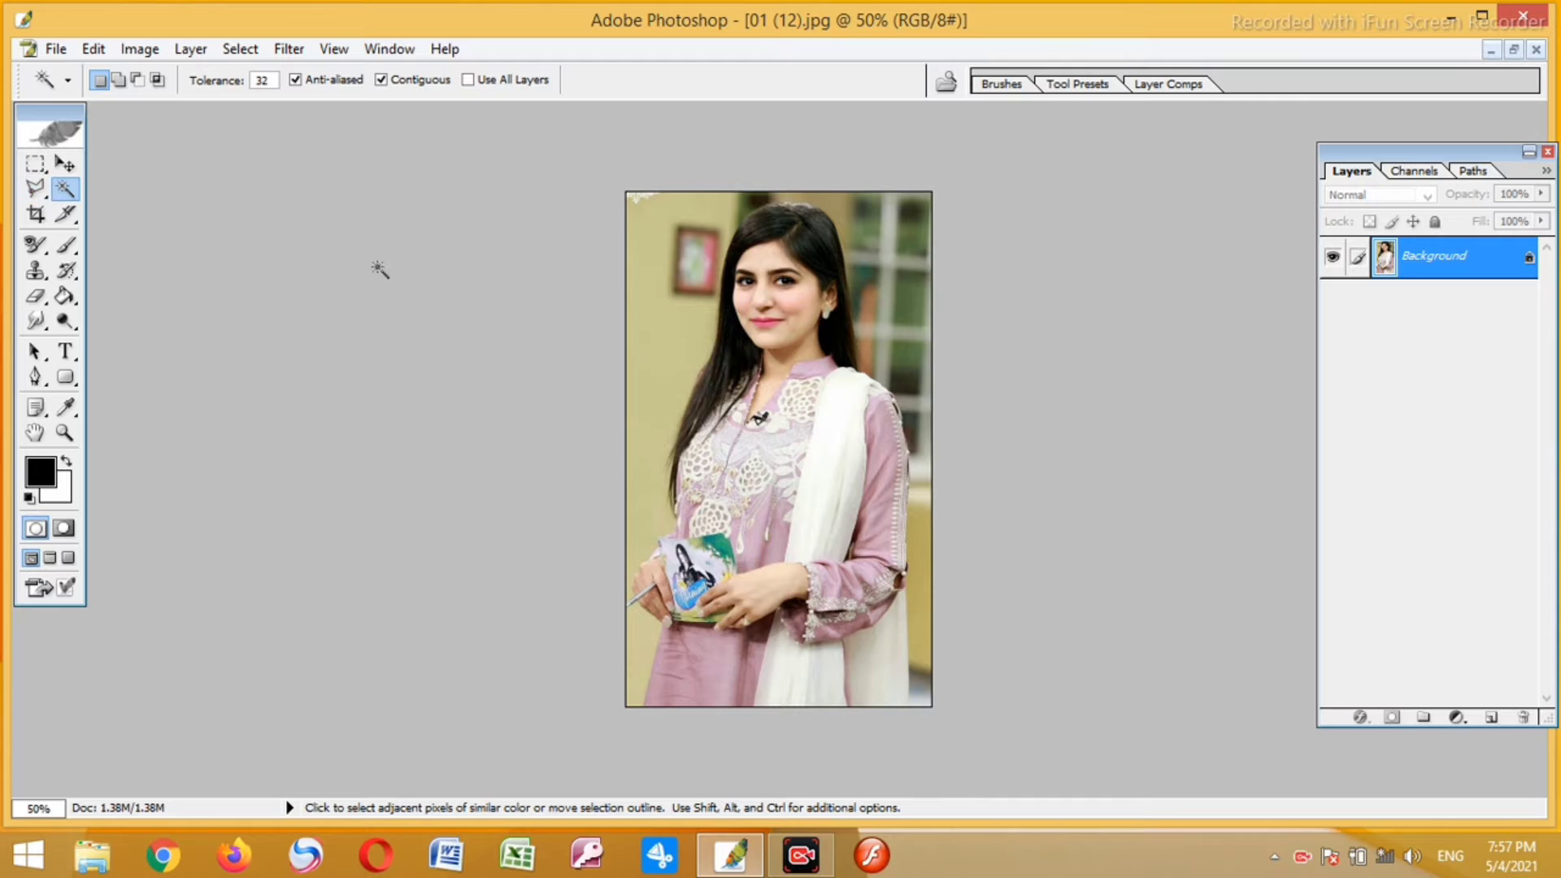
- Select the woman in 01 (12).jpg with a closed Polygonal Lasso outline around her hair, shoulder, sleeve, dress and hands
{"action": "left_click", "coordinate": [65, 432]}
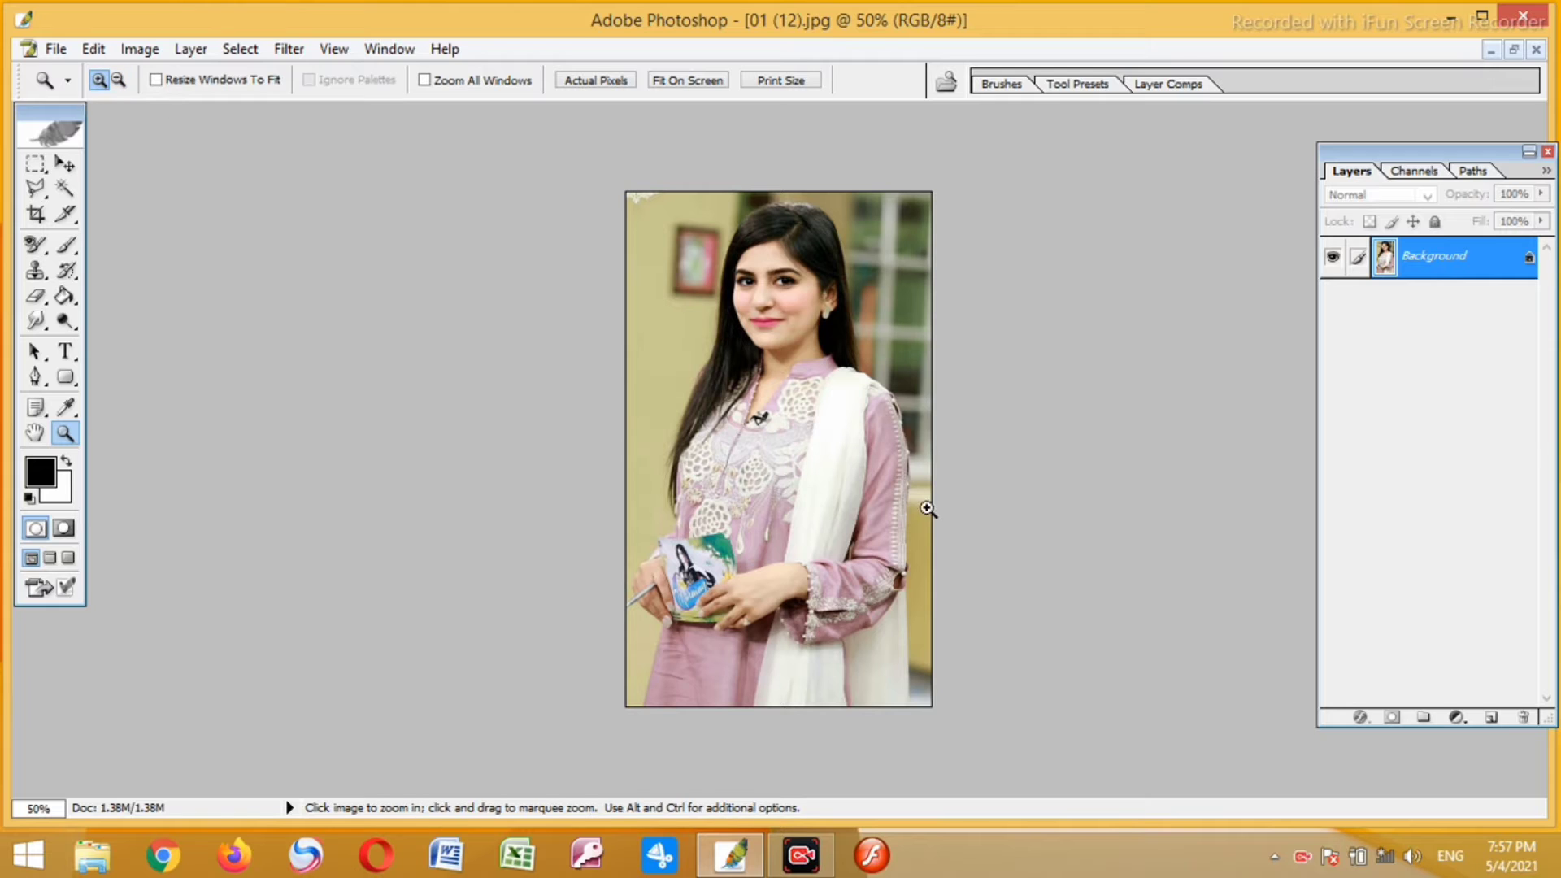
{"action": "left_click", "coordinate": [799, 447]}
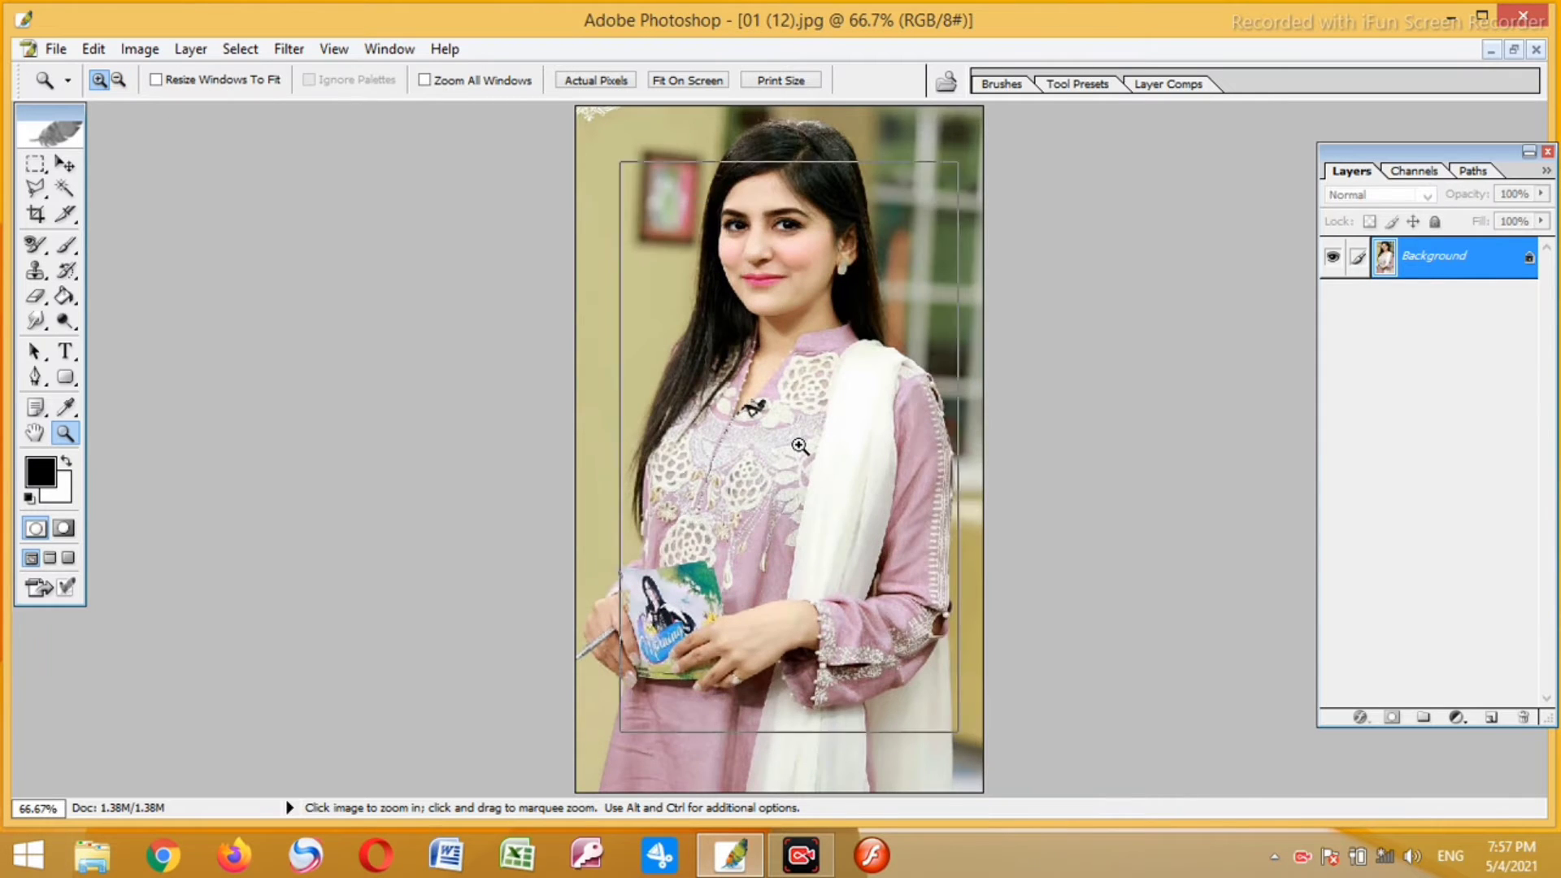
{"action": "left_click", "coordinate": [799, 447]}
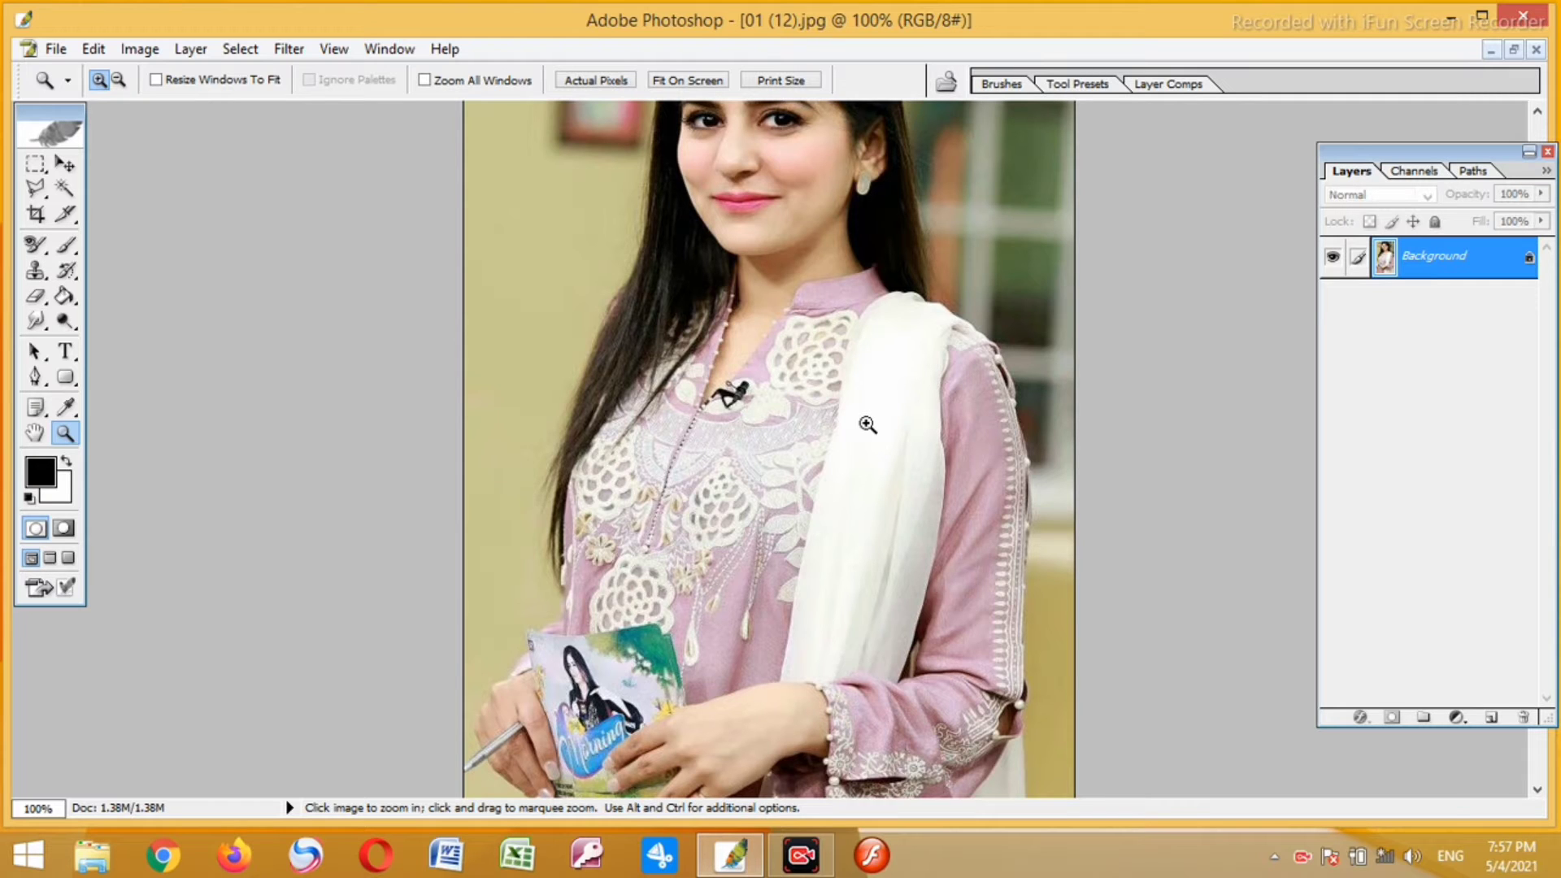
{"action": "key", "text": "space"}
{"action": "mouse_move", "coordinate": [825, 376]}
{"action": "left_mouse_down"}
{"action": "mouse_move", "coordinate": [813, 534]}
{"action": "mouse_move", "coordinate": [825, 360]}
{"action": "left_mouse_up"}
{"action": "left_click_drag", "start_coordinate": [809, 477], "coordinate": [806, 576]}
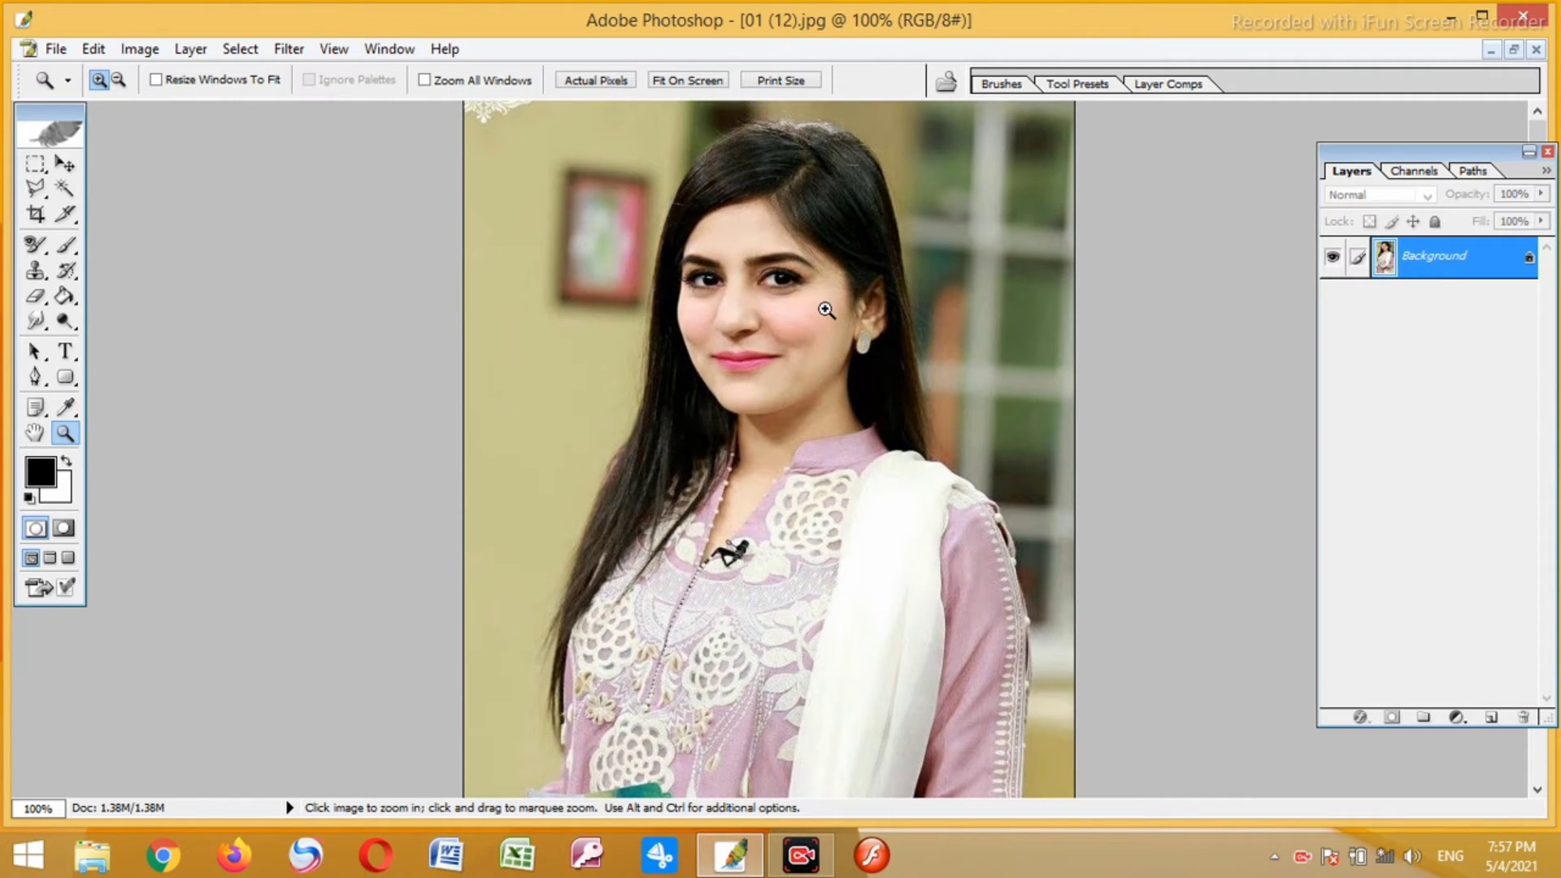
{"action": "left_click", "coordinate": [36, 186]}
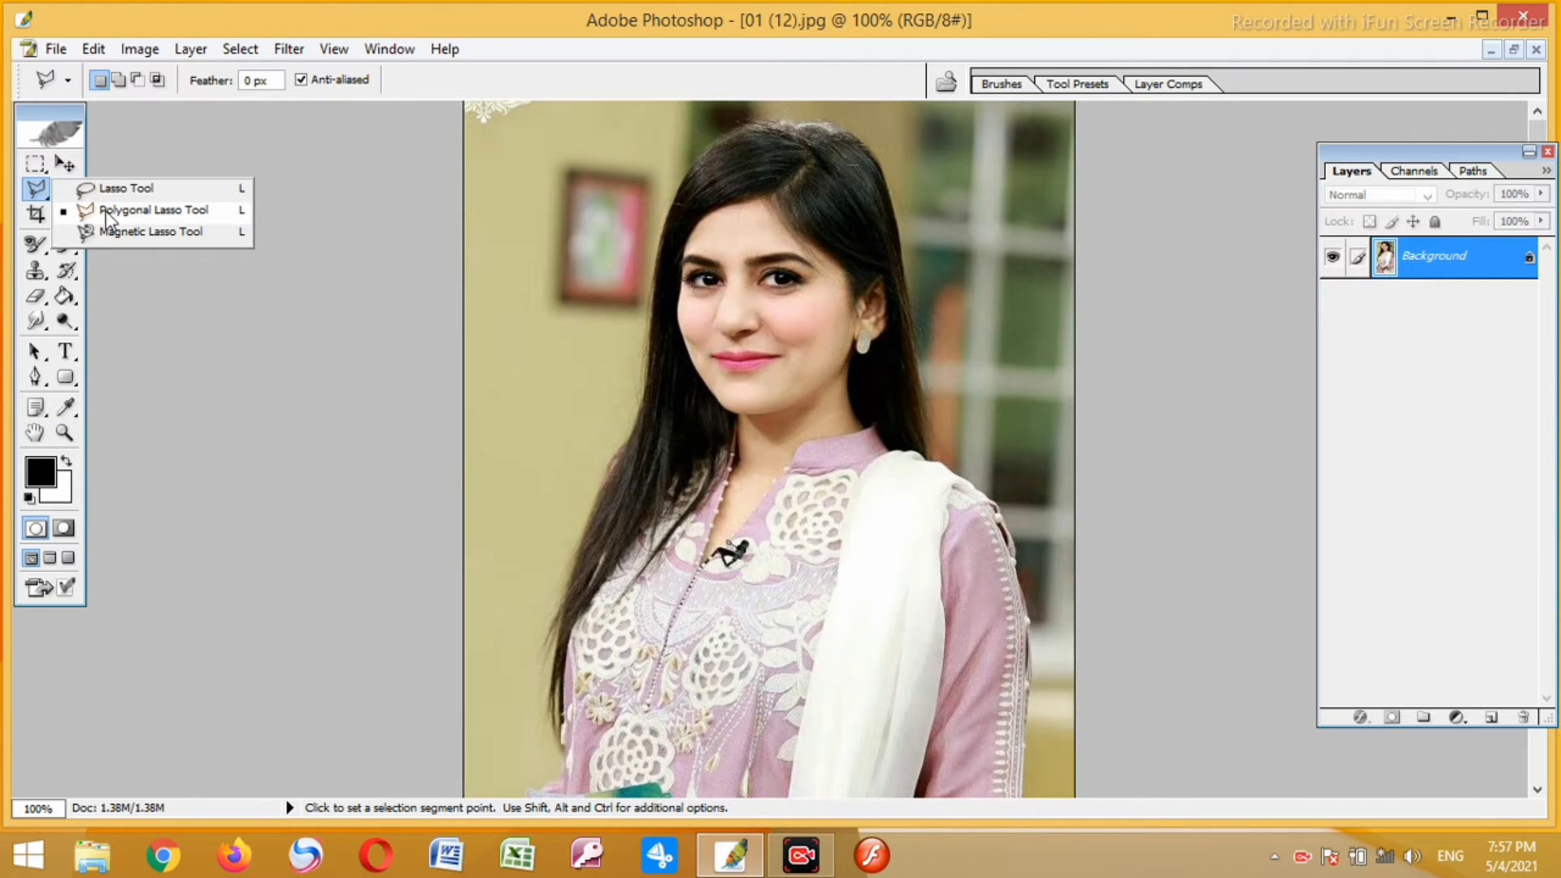
{"action": "left_click", "coordinate": [135, 213]}
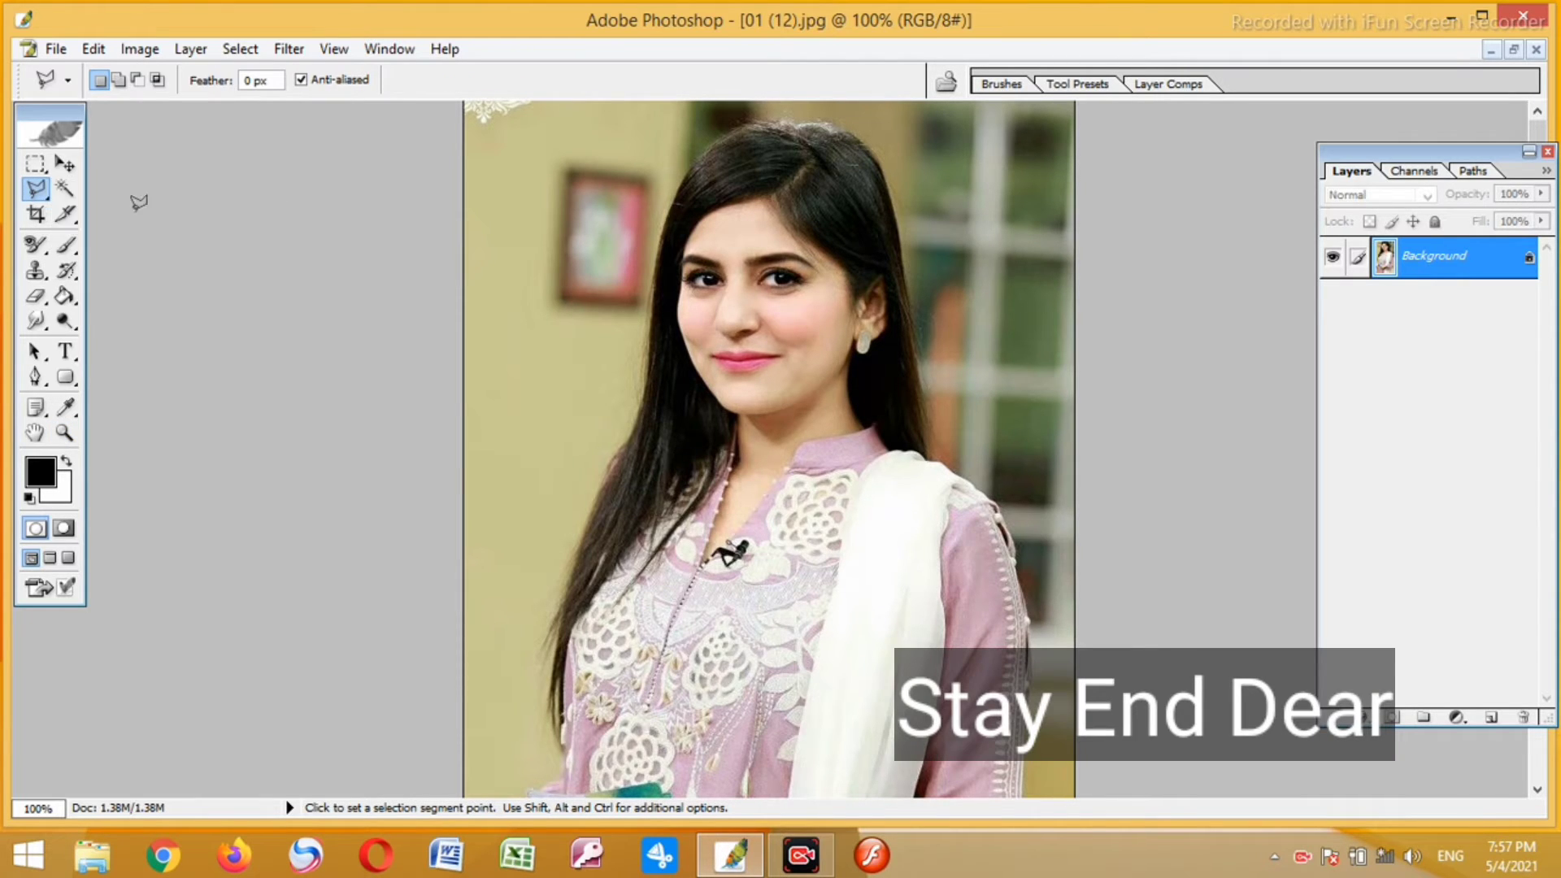
{"action": "left_click", "coordinate": [562, 590]}
{"action": "left_click", "coordinate": [644, 412]}
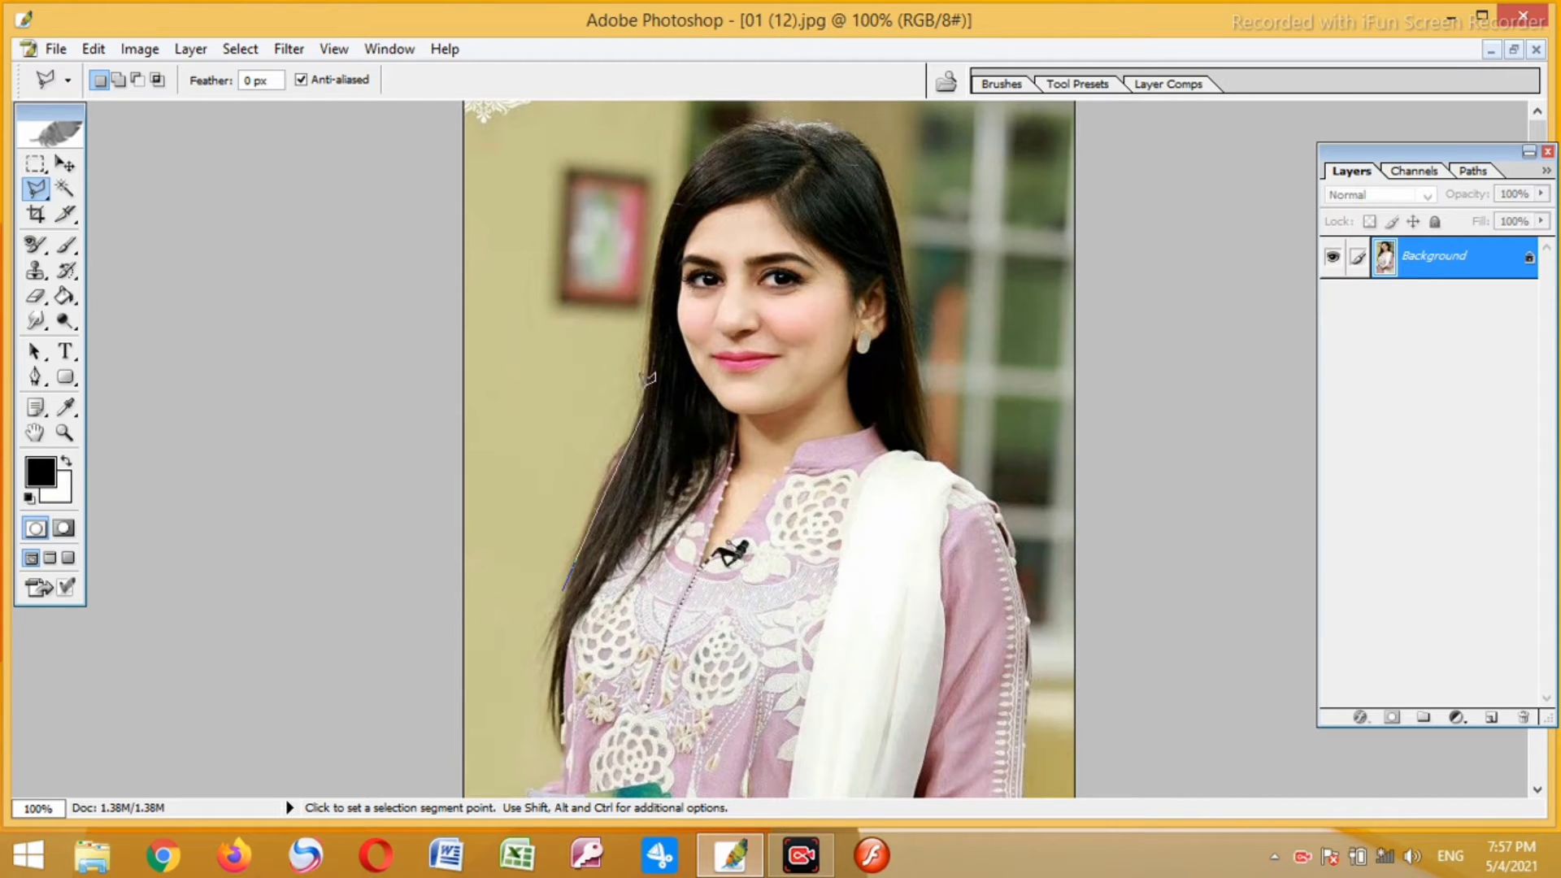
{"action": "left_click", "coordinate": [658, 260]}
{"action": "left_click", "coordinate": [684, 175]}
{"action": "left_click", "coordinate": [735, 126]}
{"action": "left_click", "coordinate": [767, 120]}
{"action": "left_click", "coordinate": [895, 192]}
{"action": "left_click", "coordinate": [899, 237]}
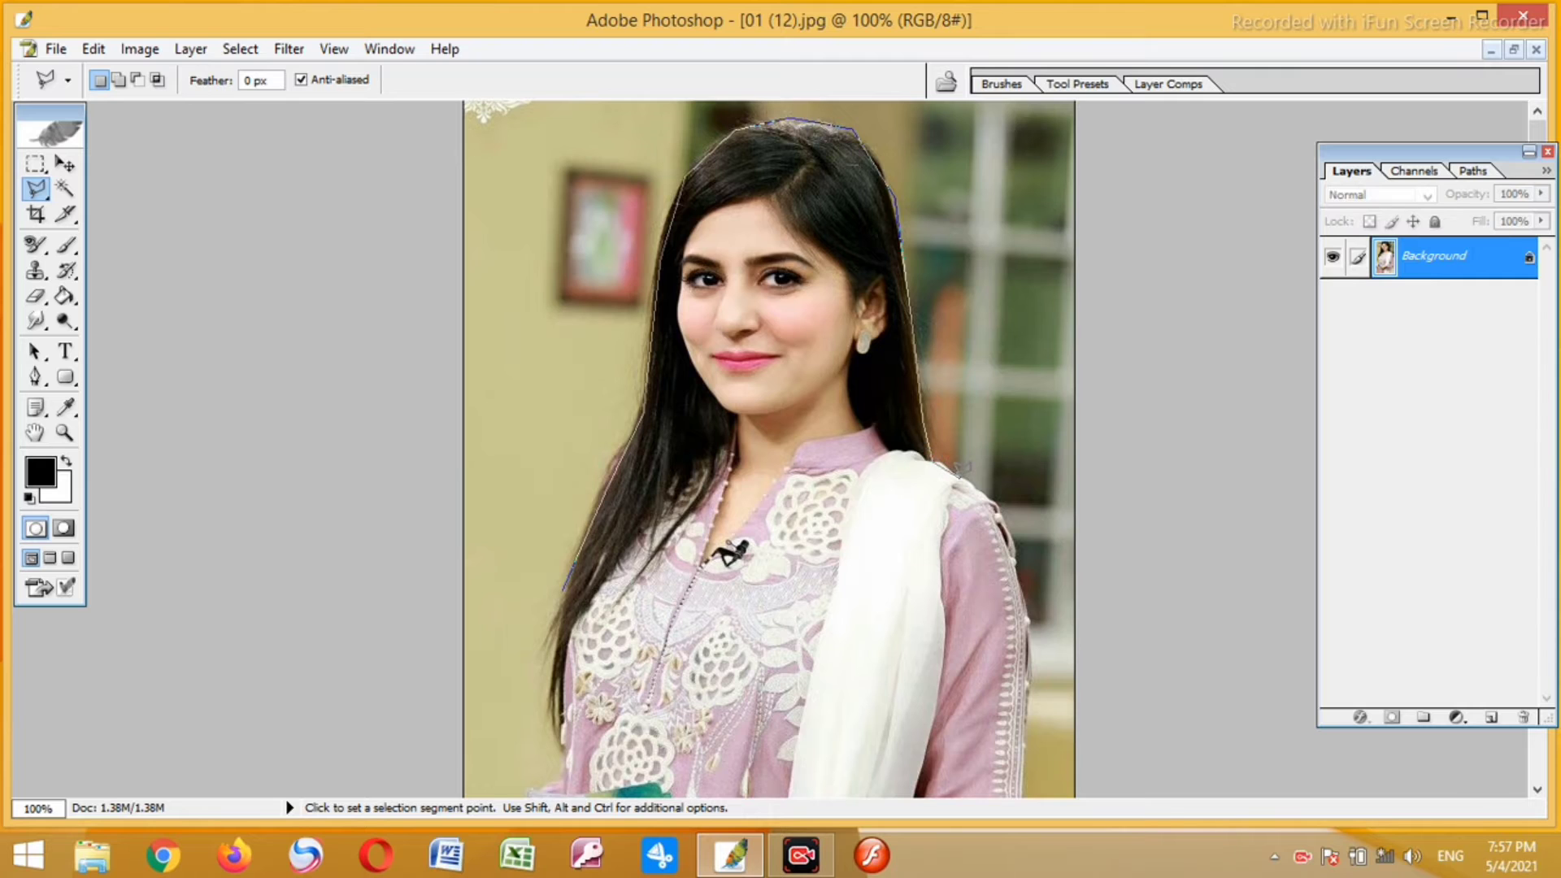
{"action": "left_click", "coordinate": [959, 477]}
{"action": "left_click", "coordinate": [996, 505]}
{"action": "left_click", "coordinate": [1021, 592]}
{"action": "left_click", "coordinate": [1025, 647]}
{"action": "scroll", "coordinate": [1029, 688], "scroll_direction": "down", "scroll_amount": 5}
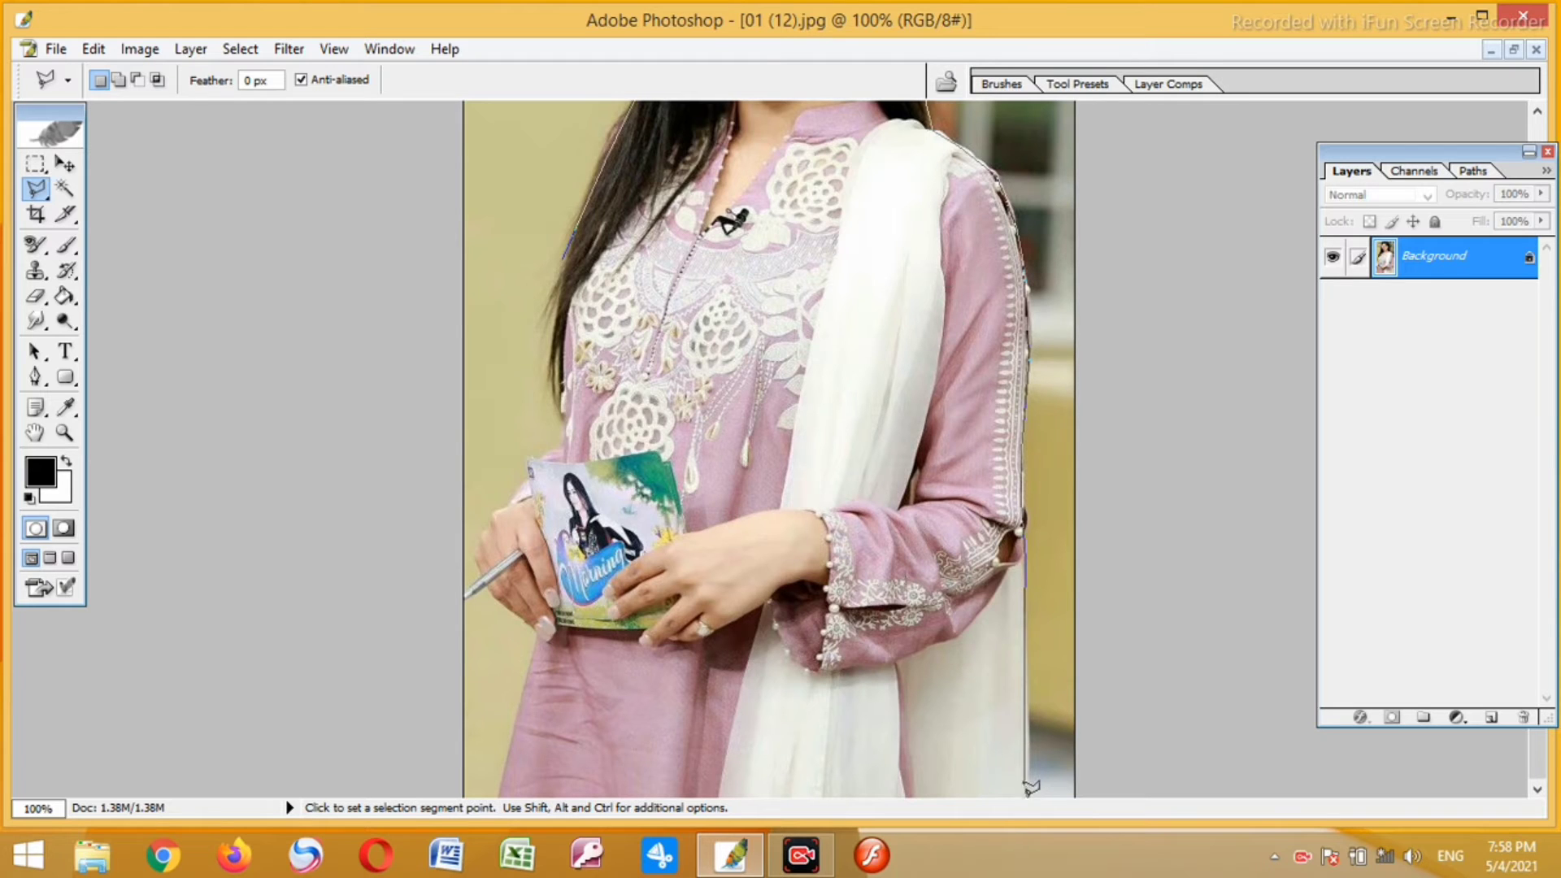
{"action": "left_click", "coordinate": [502, 807]}
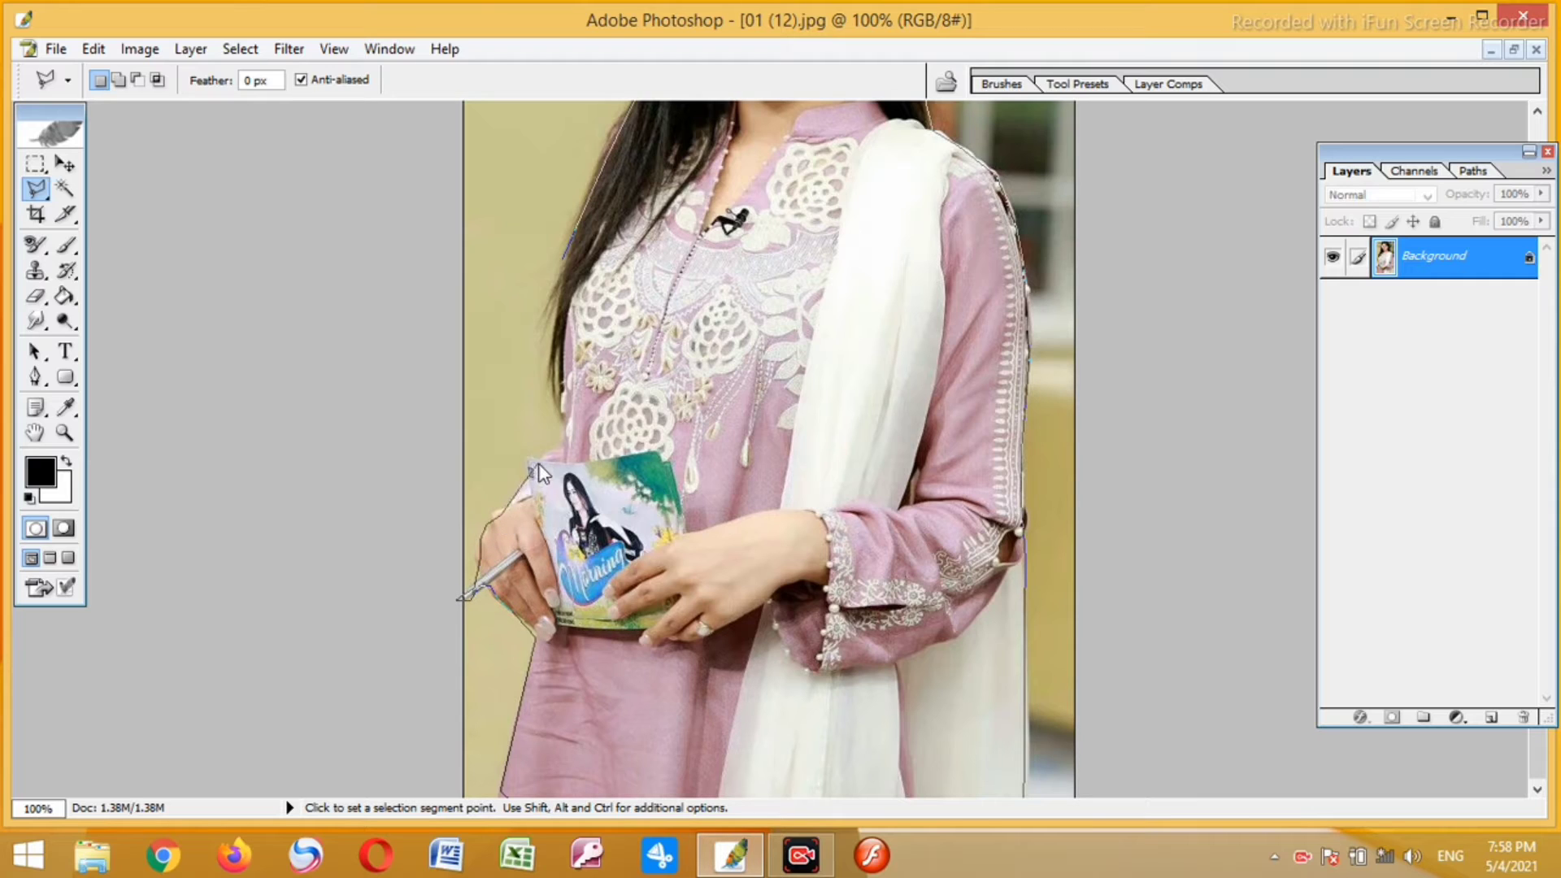
{"action": "left_click", "coordinate": [564, 421]}
{"action": "left_click", "coordinate": [464, 596]}
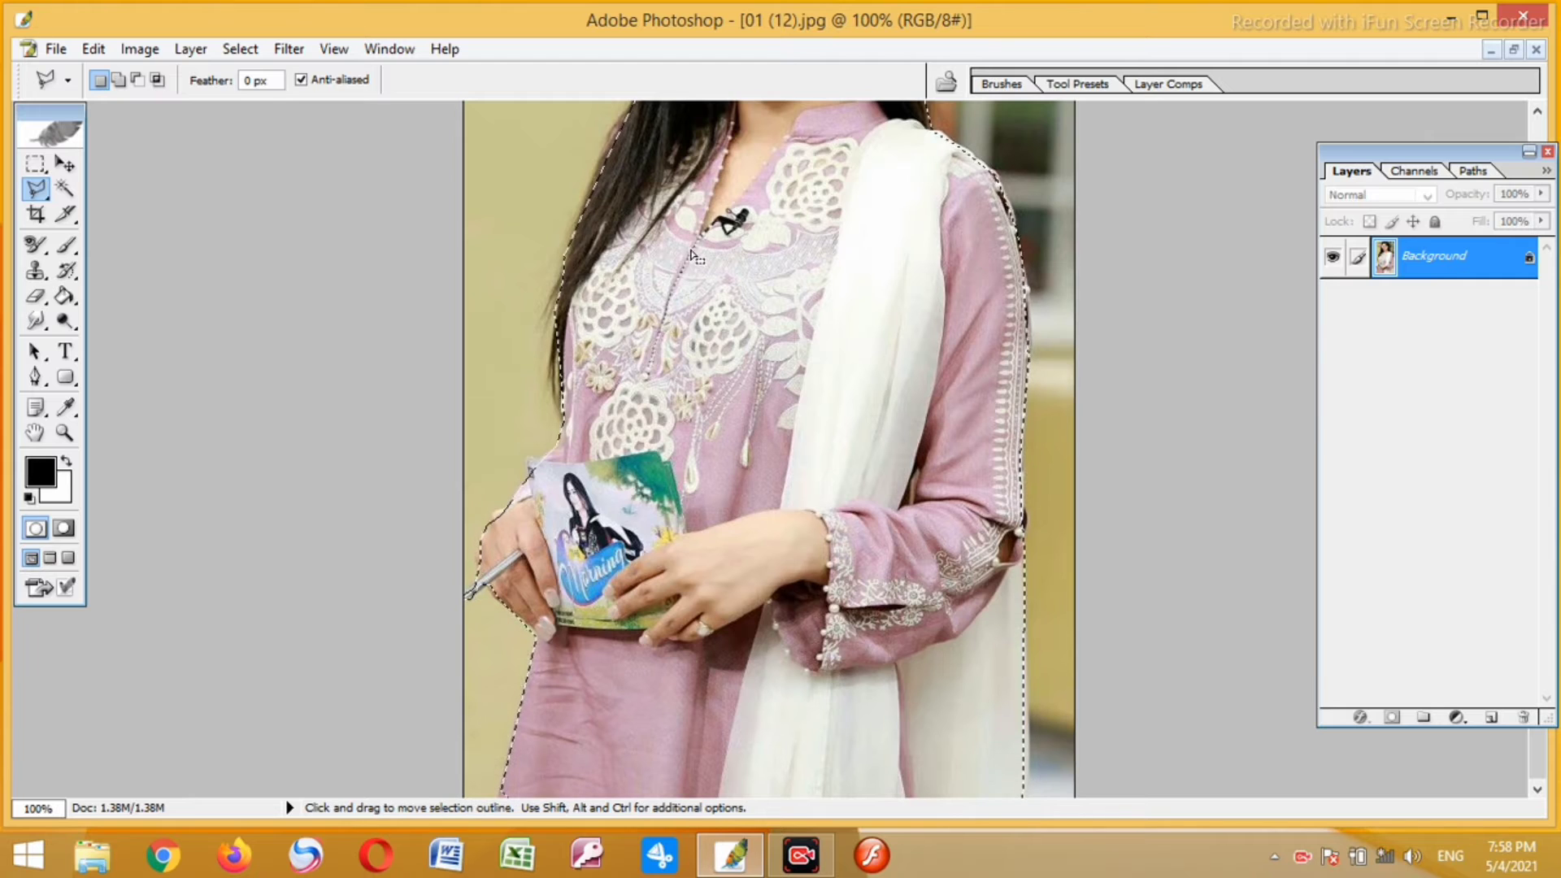
- Copy the selected woman from 01 (12).jpg into the middle of the 01 (20).jpg scene and enlarge her to about 115% width and 113% height
{"action": "left_click", "coordinate": [65, 433]}
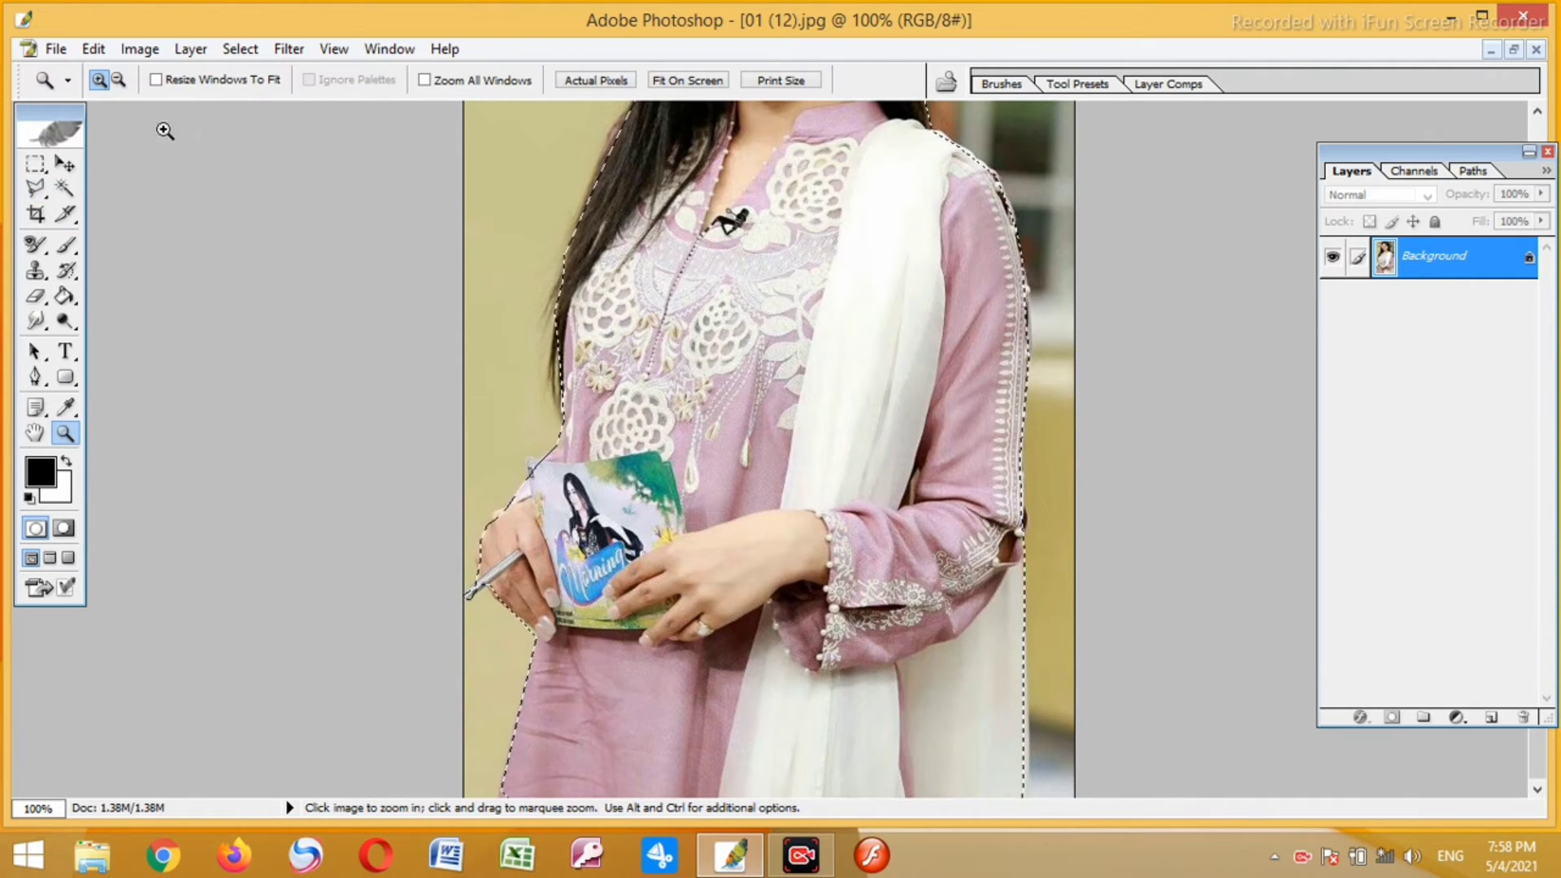
{"action": "left_click", "coordinate": [118, 80]}
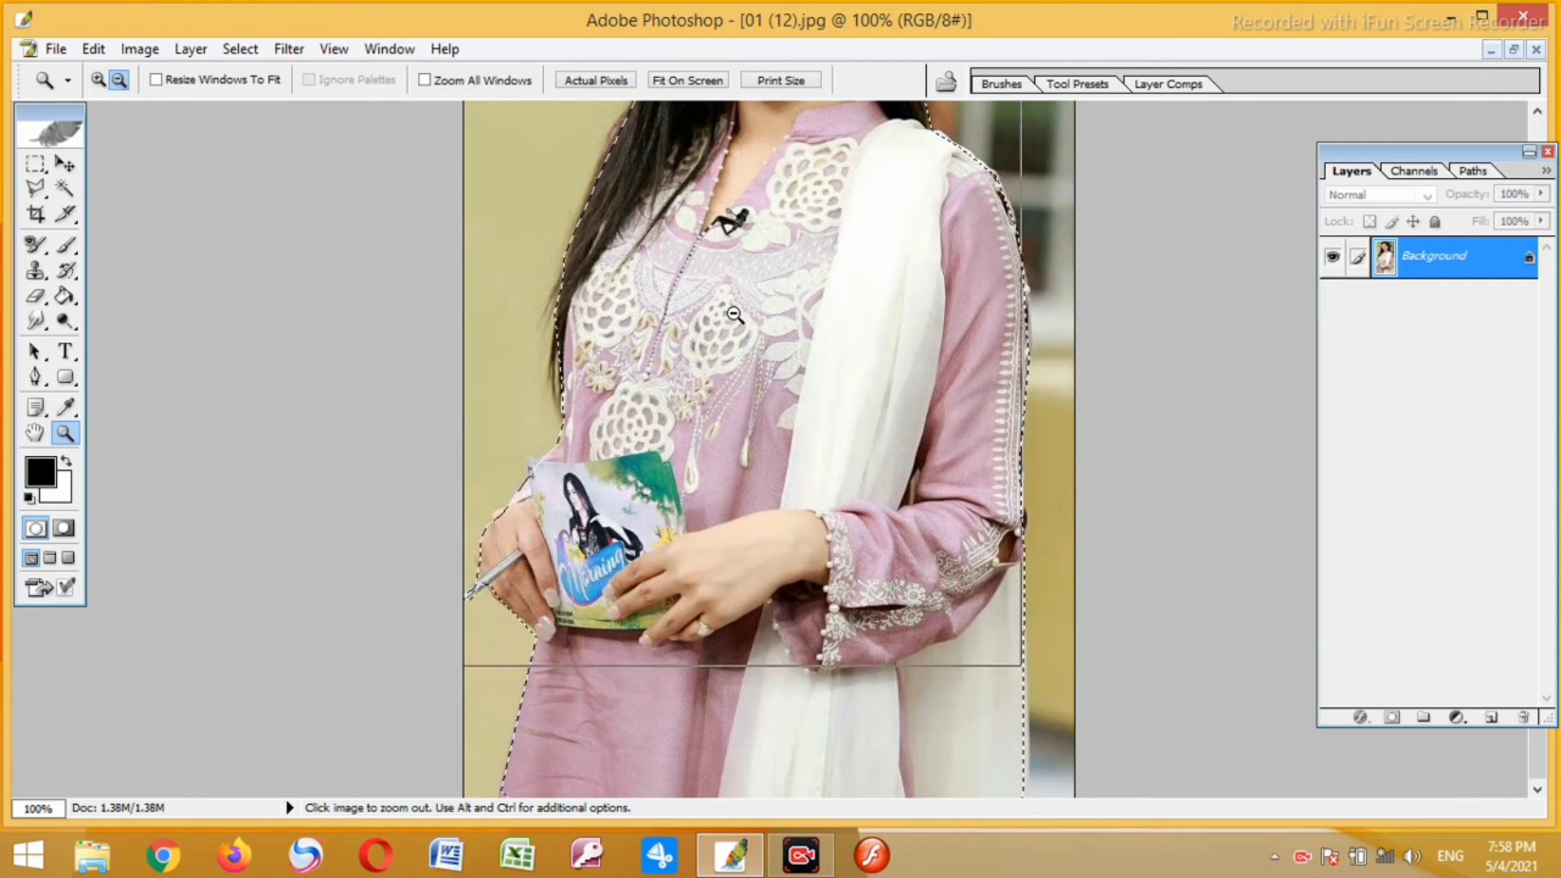
{"action": "left_click", "coordinate": [733, 313]}
{"action": "left_click", "coordinate": [733, 313]}
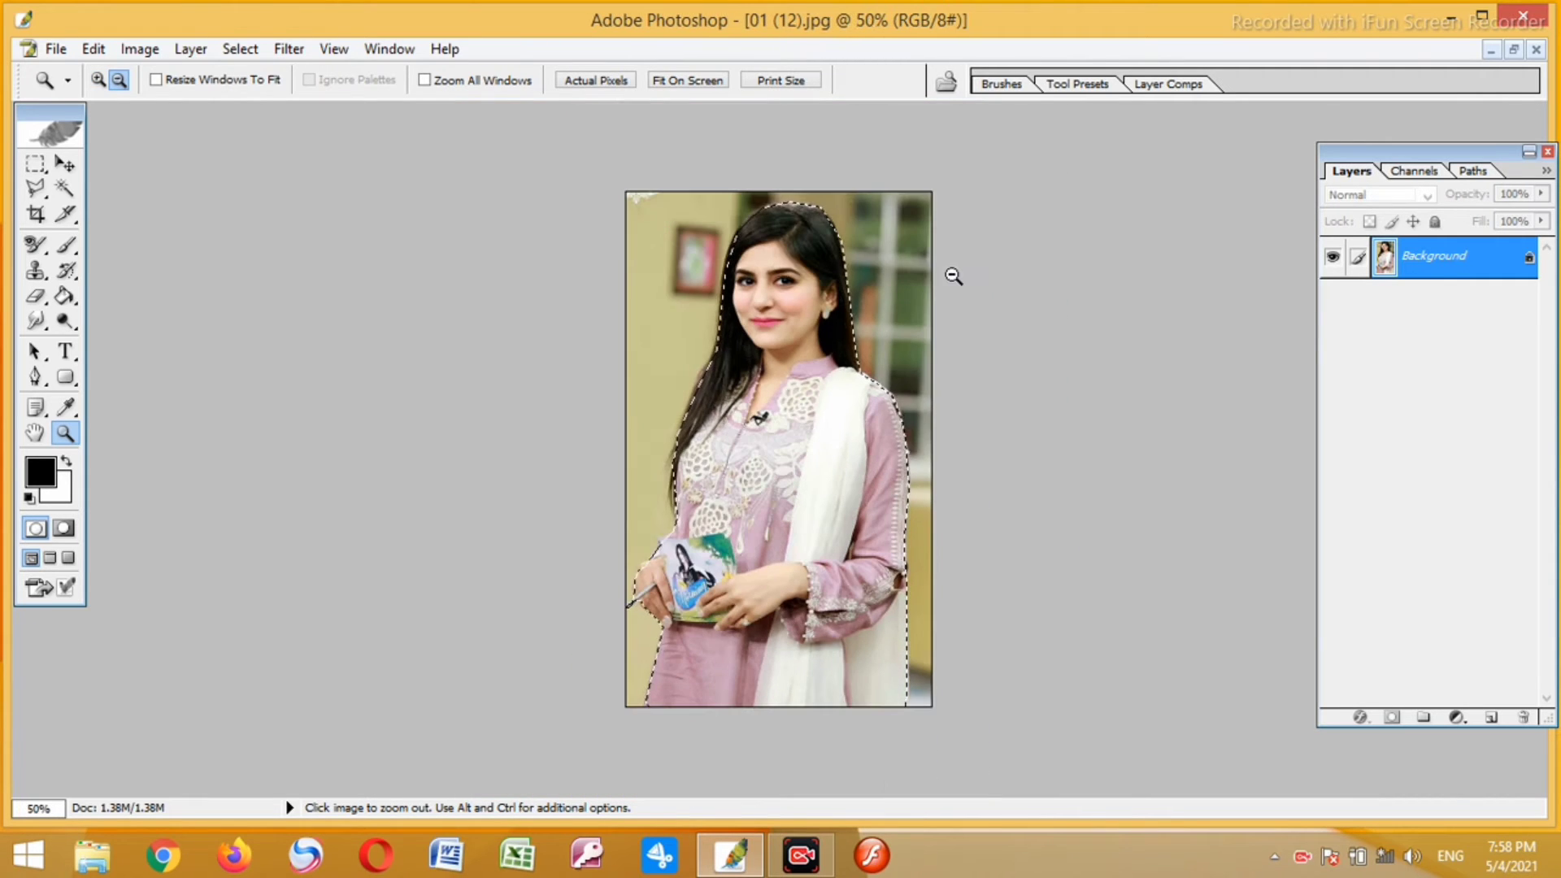
{"action": "left_click", "coordinate": [1515, 51]}
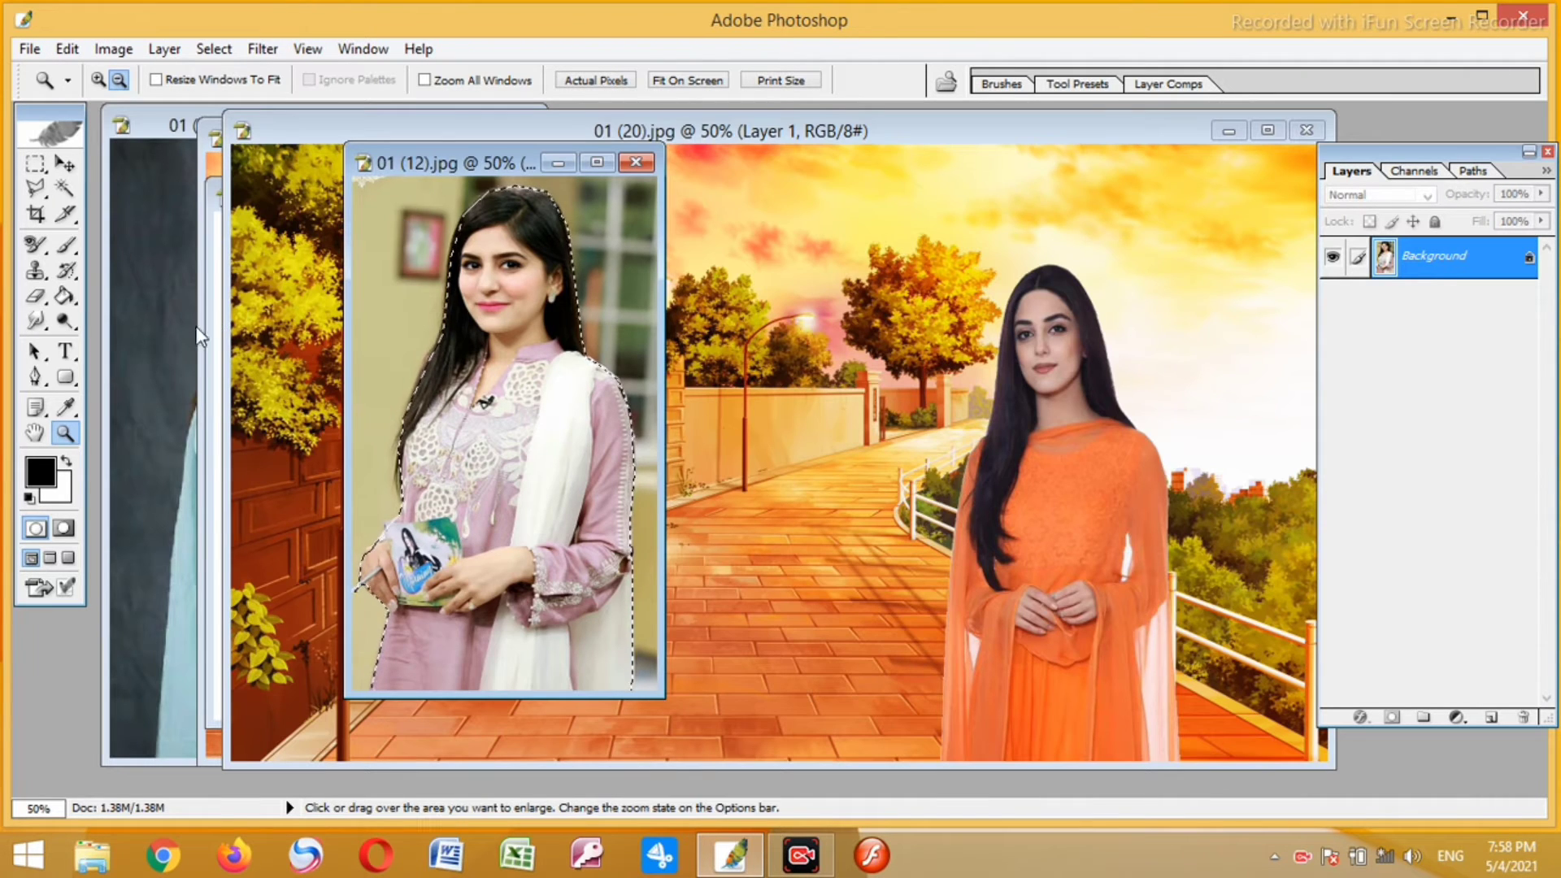
{"action": "left_click", "coordinate": [65, 165]}
{"action": "left_click_drag", "start_coordinate": [489, 320], "coordinate": [786, 426]}
{"action": "left_click_drag", "start_coordinate": [773, 412], "coordinate": [772, 431]}
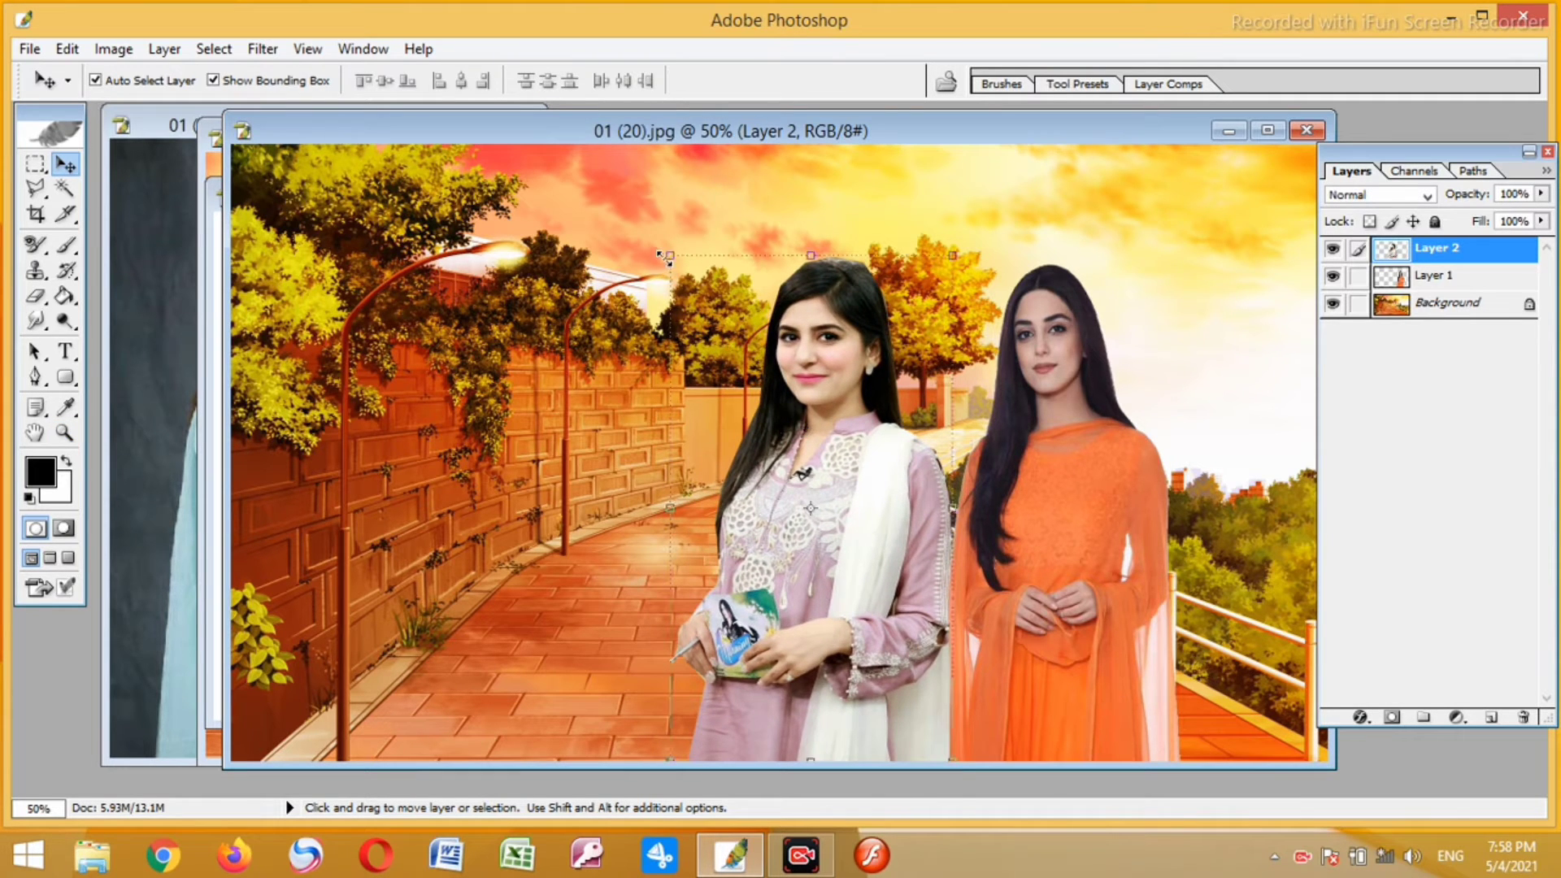
{"action": "left_click_drag", "start_coordinate": [665, 257], "coordinate": [623, 193]}
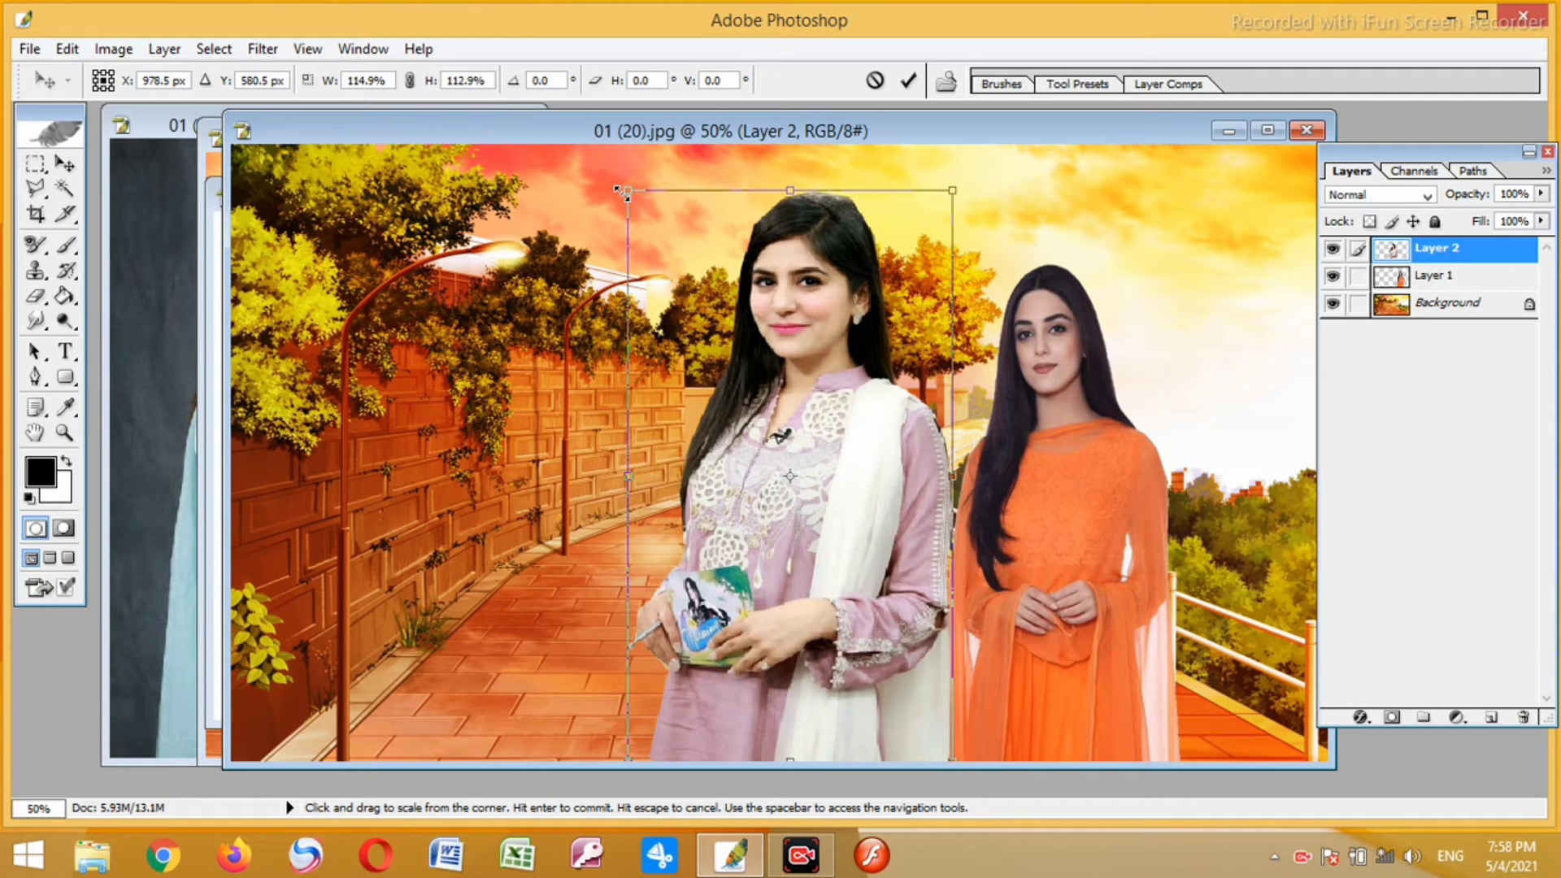
{"action": "key", "text": "Return"}
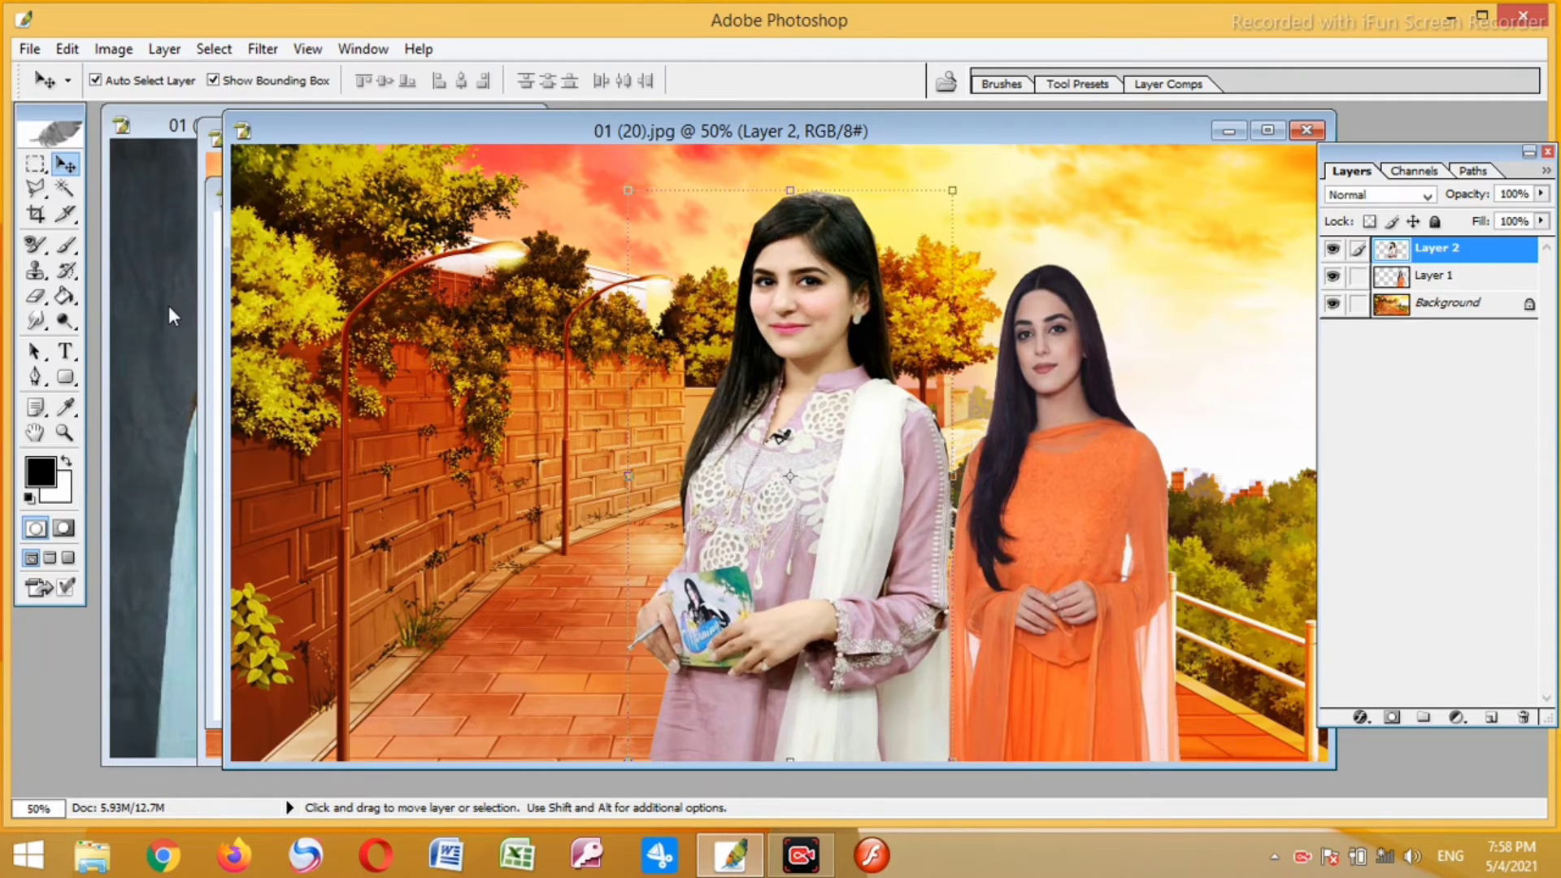
- Select the woman in blue in 01 (1).jpg with a closed Magnetic Lasso outline around her hair, dress and hands
{"action": "left_click", "coordinate": [168, 306]}
{"action": "left_click_drag", "start_coordinate": [380, 124], "coordinate": [478, 117]}
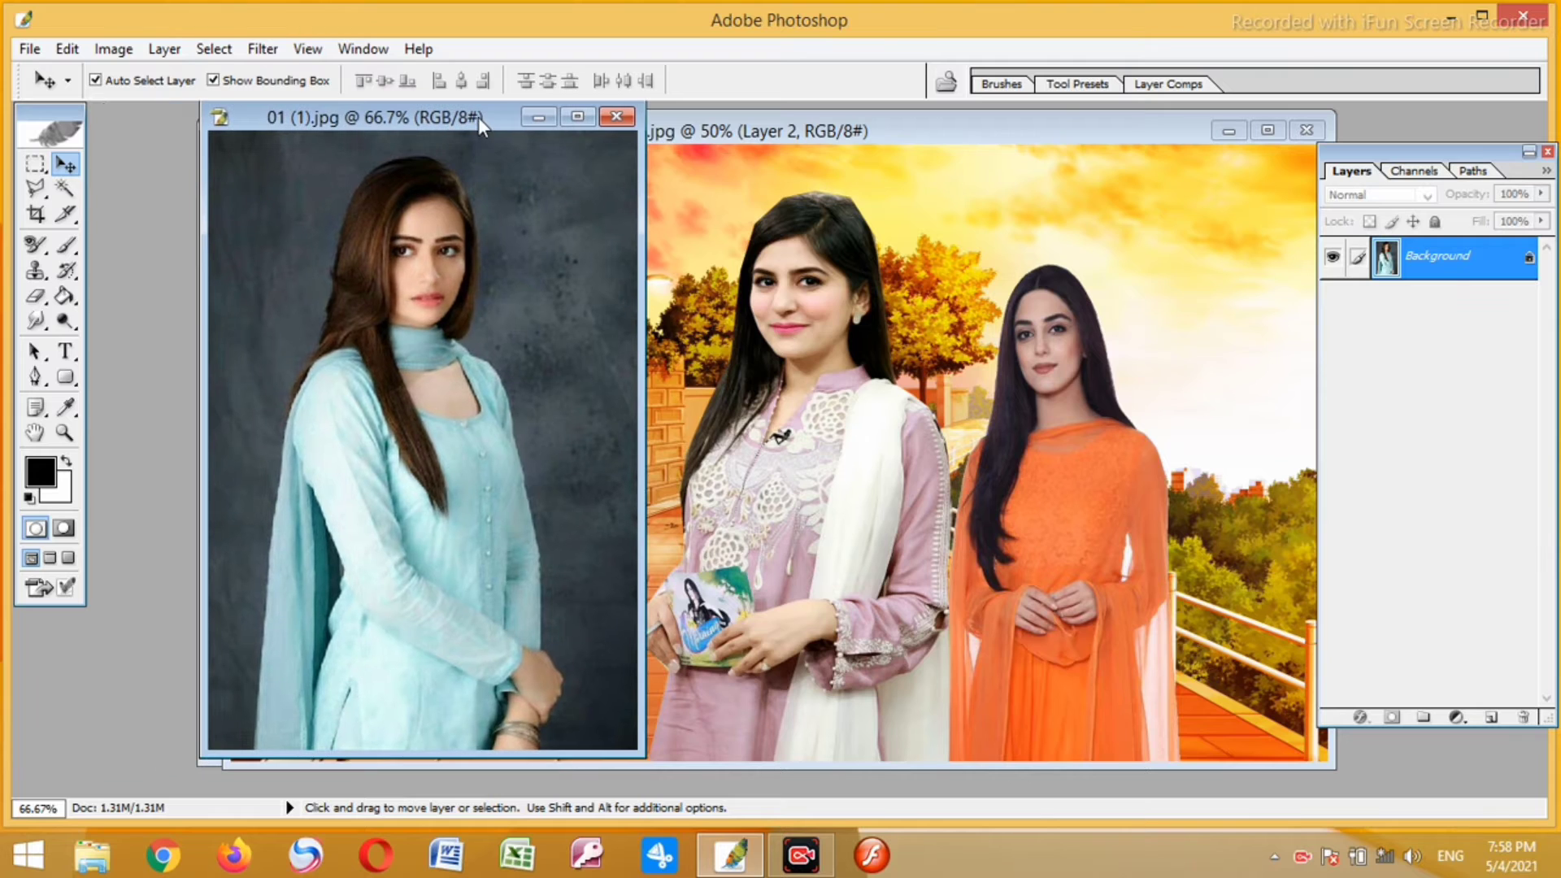
{"action": "left_click", "coordinate": [35, 189]}
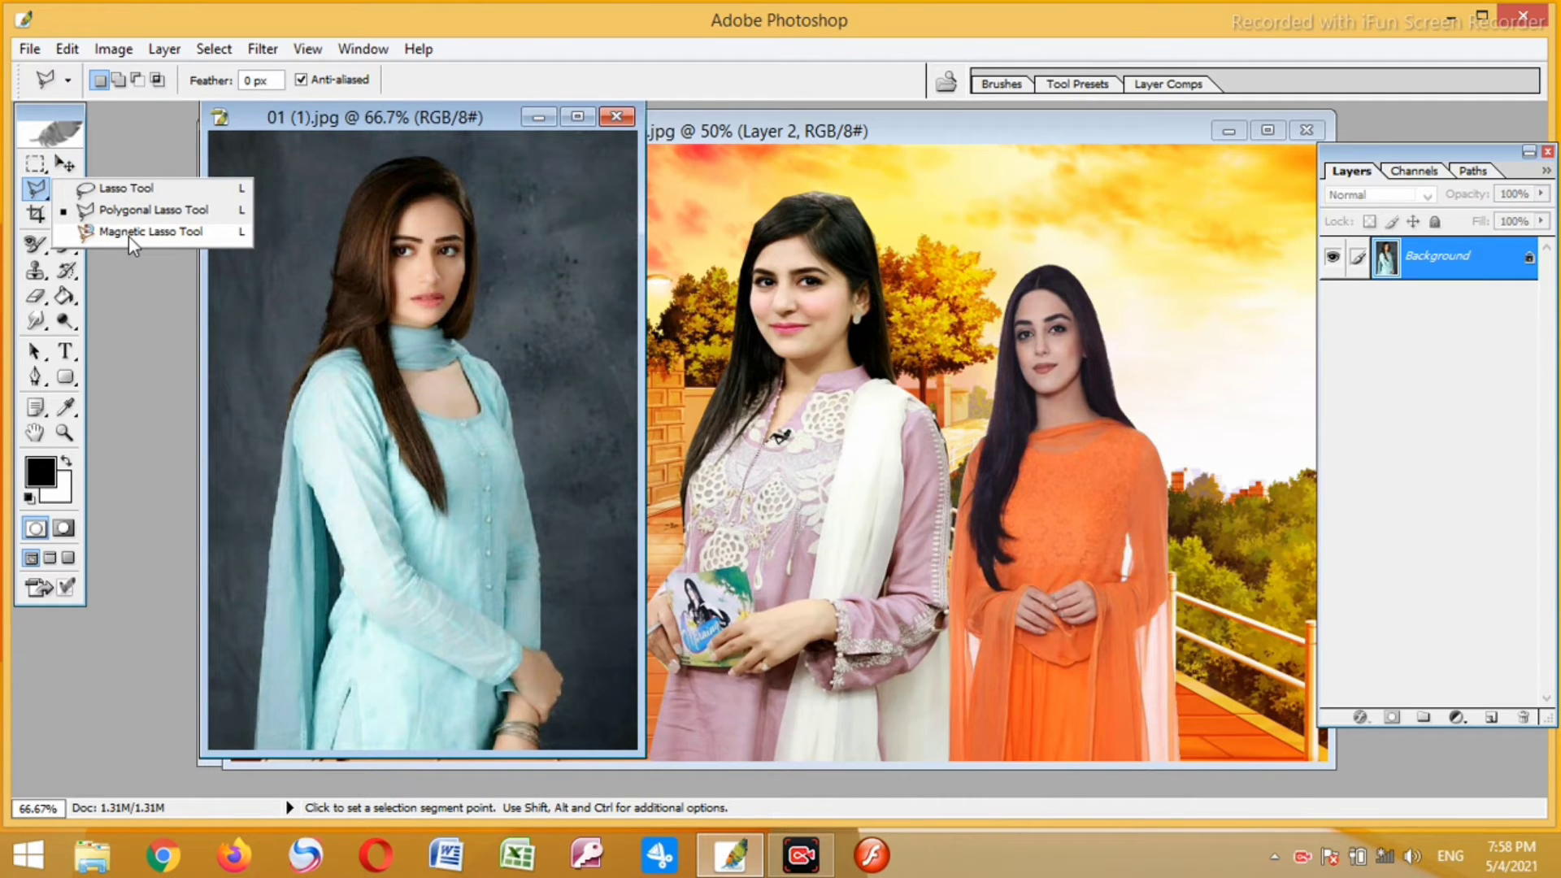
{"action": "left_click", "coordinate": [128, 232]}
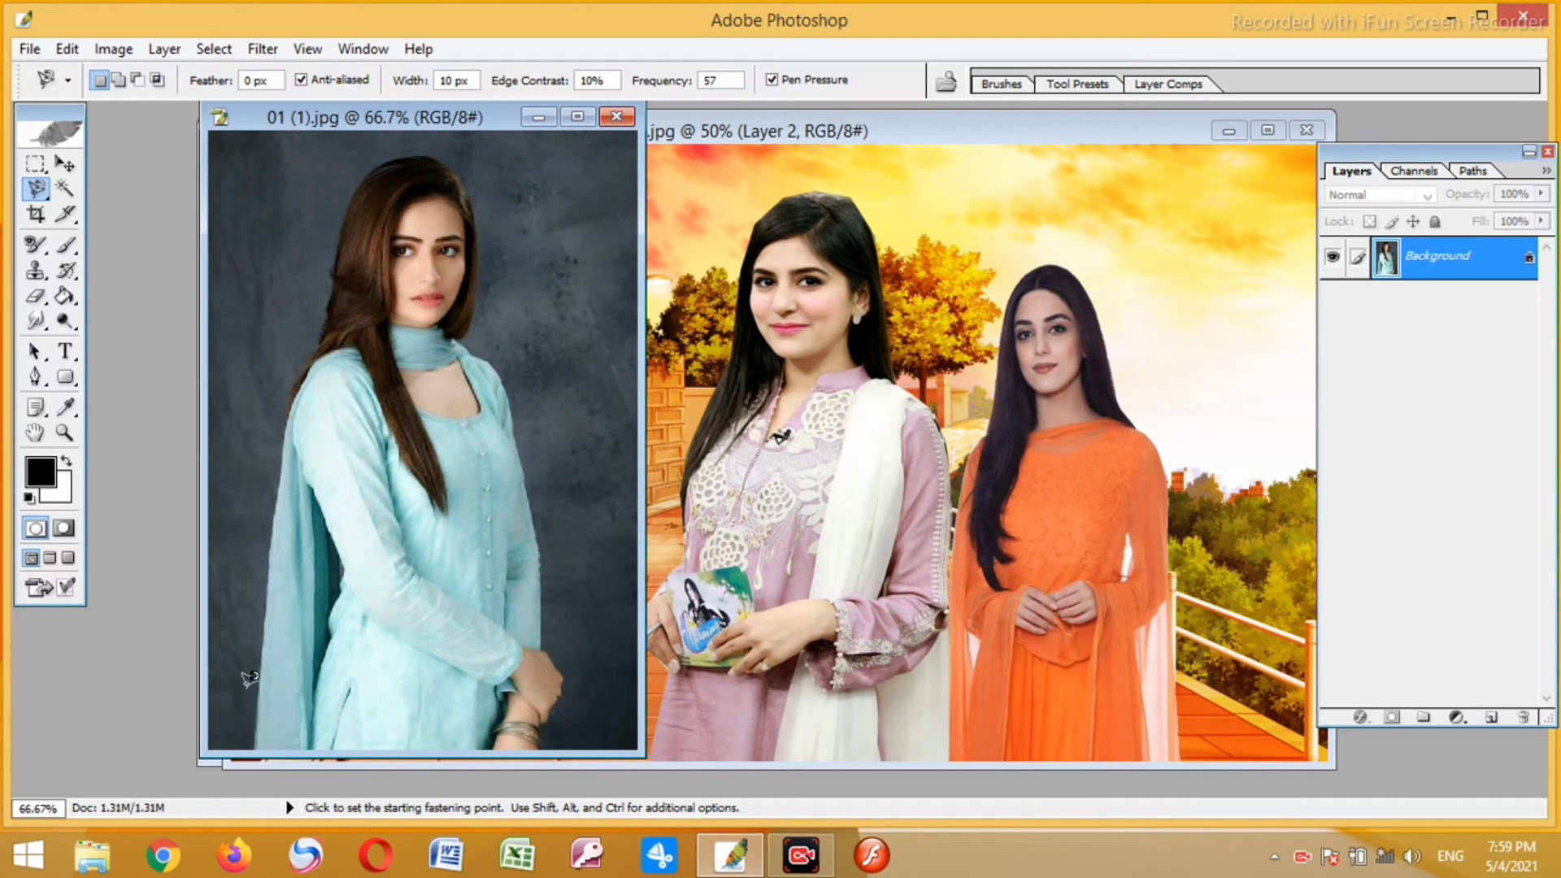
{"action": "left_click", "coordinate": [255, 737]}
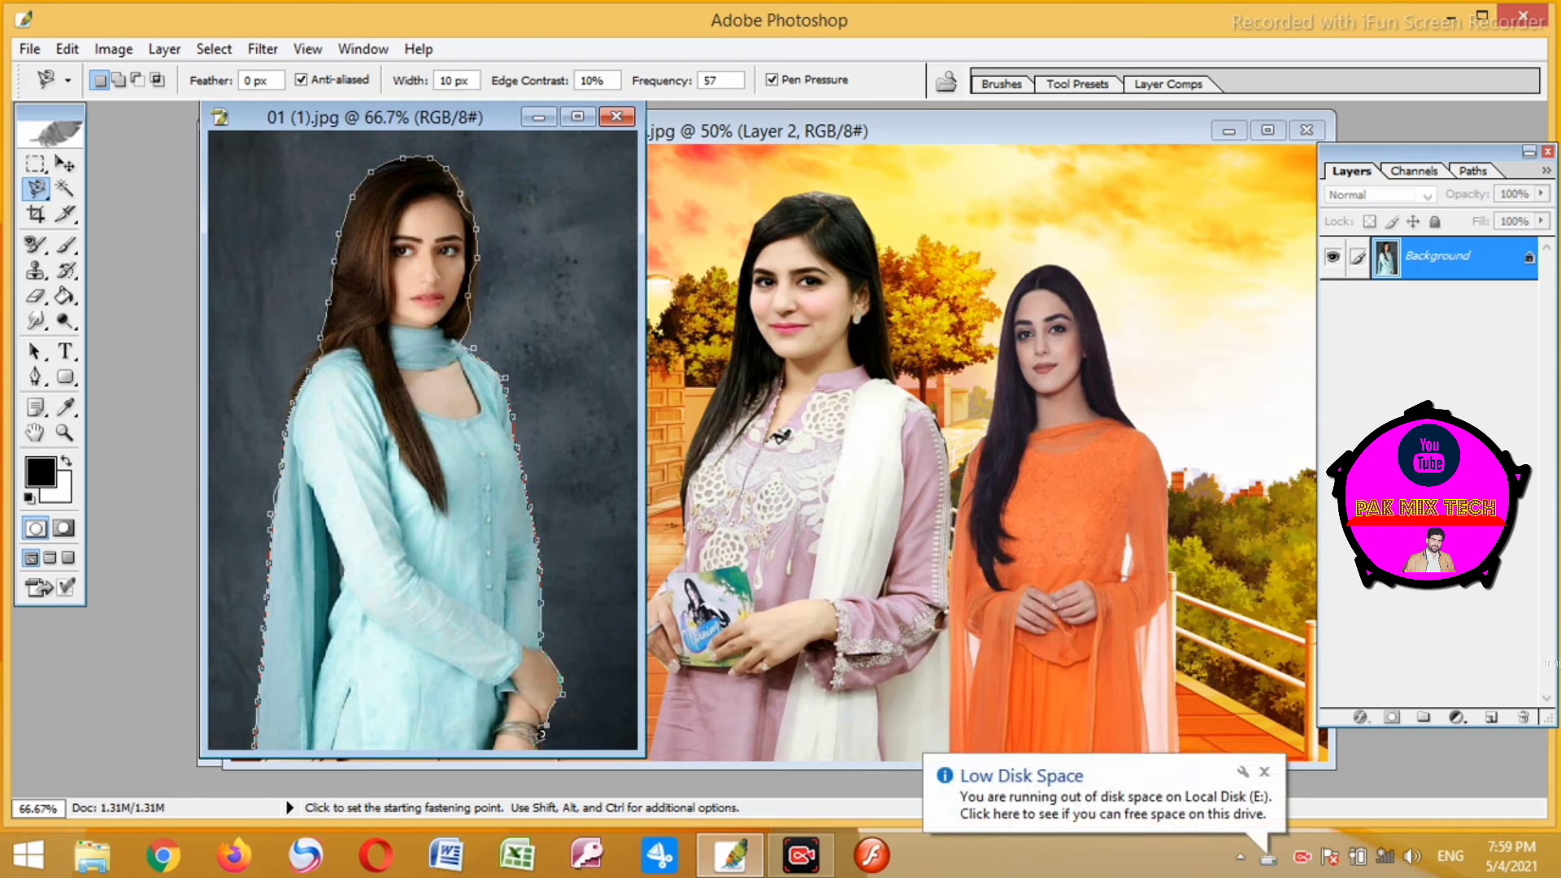
{"action": "left_click", "coordinate": [262, 737]}
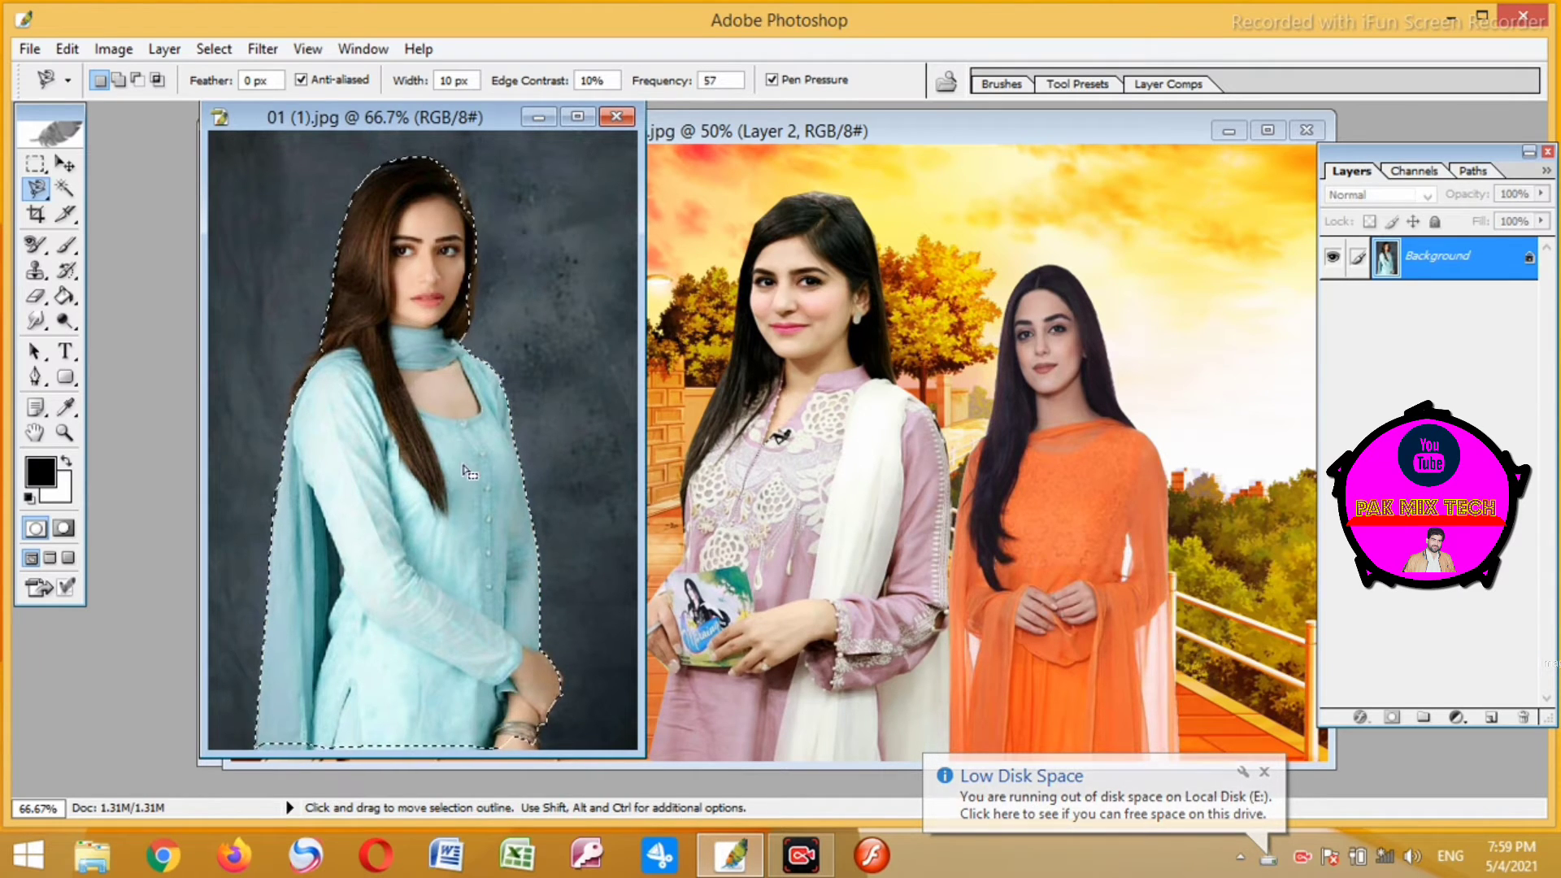
- Copy the selected woman in blue into the 01 (20).jpg scene, to the left of the middle woman, and enlarge her slightly
{"action": "left_click", "coordinate": [65, 164]}
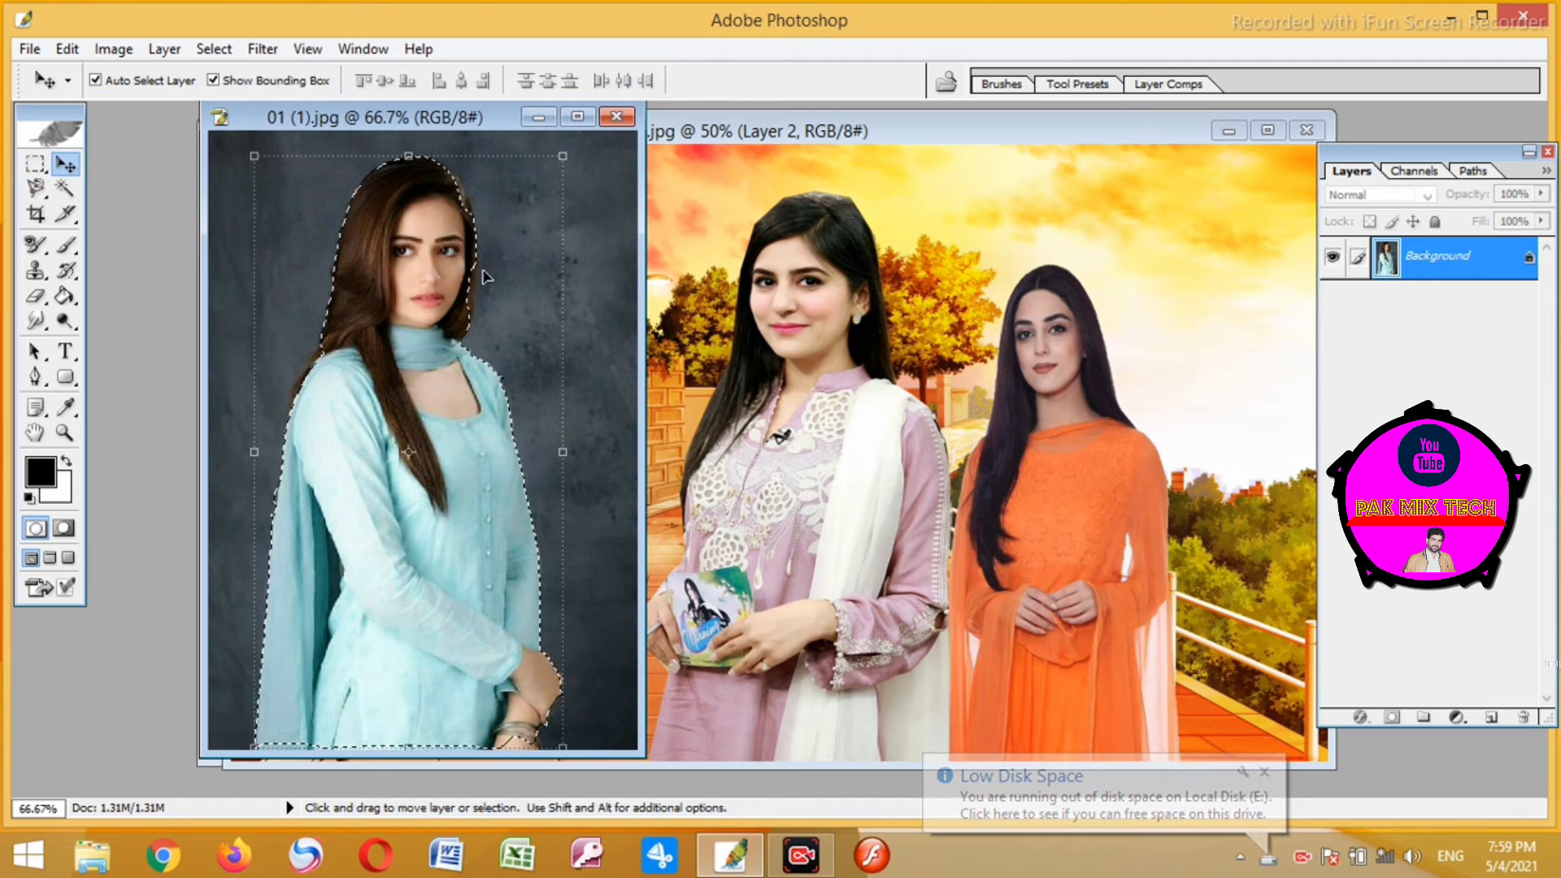
{"action": "left_click_drag", "start_coordinate": [407, 251], "coordinate": [562, 253]}
{"action": "left_click_drag", "start_coordinate": [908, 290], "coordinate": [533, 447]}
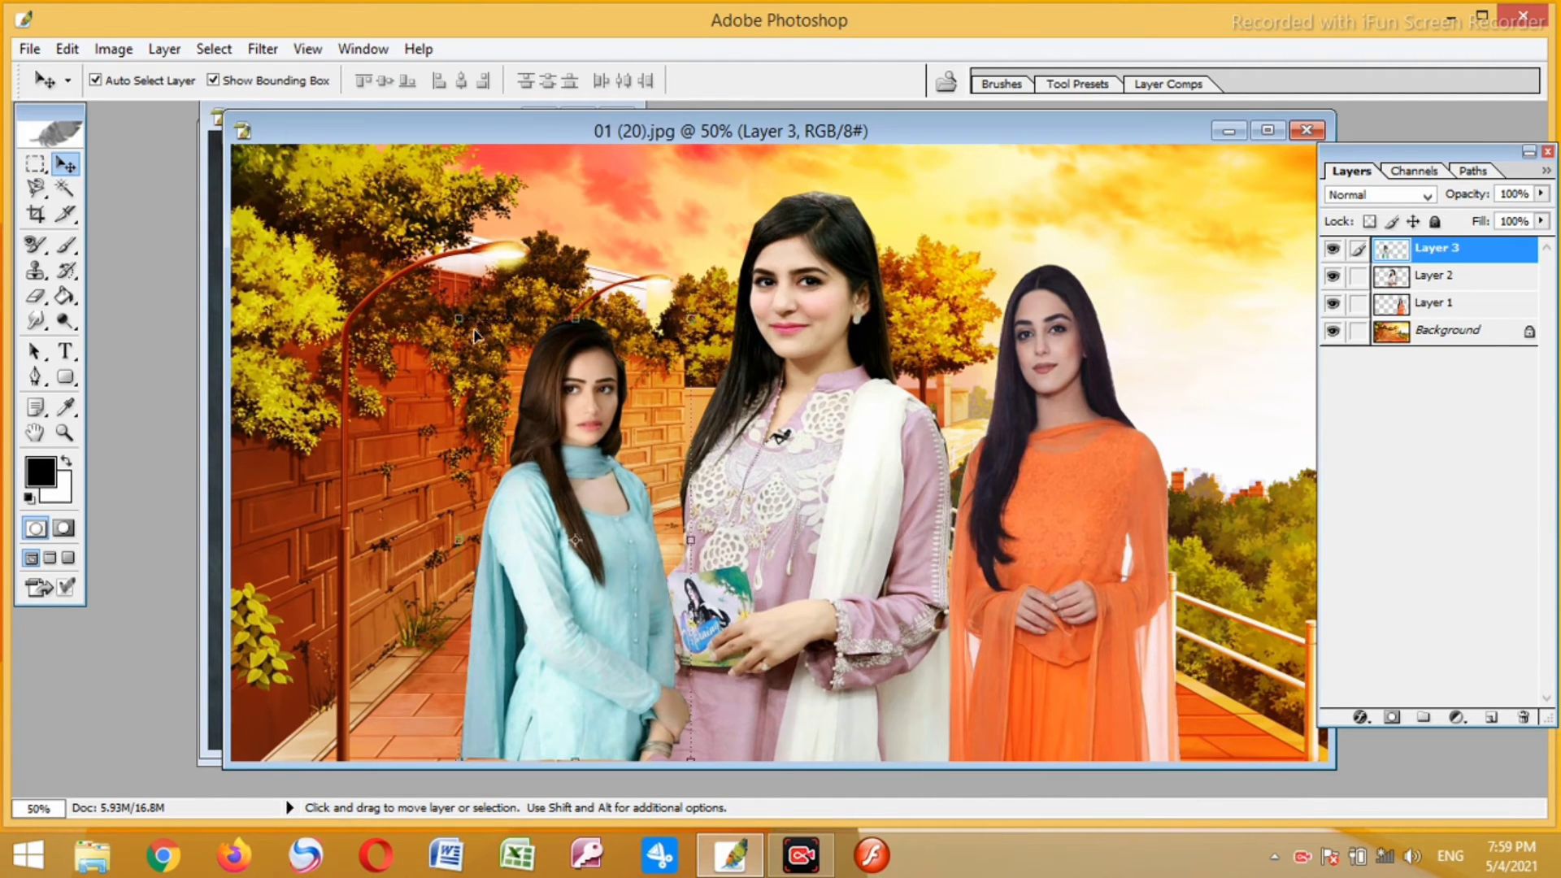
{"action": "left_click_drag", "start_coordinate": [458, 319], "coordinate": [437, 280]}
{"action": "key", "text": "Return"}
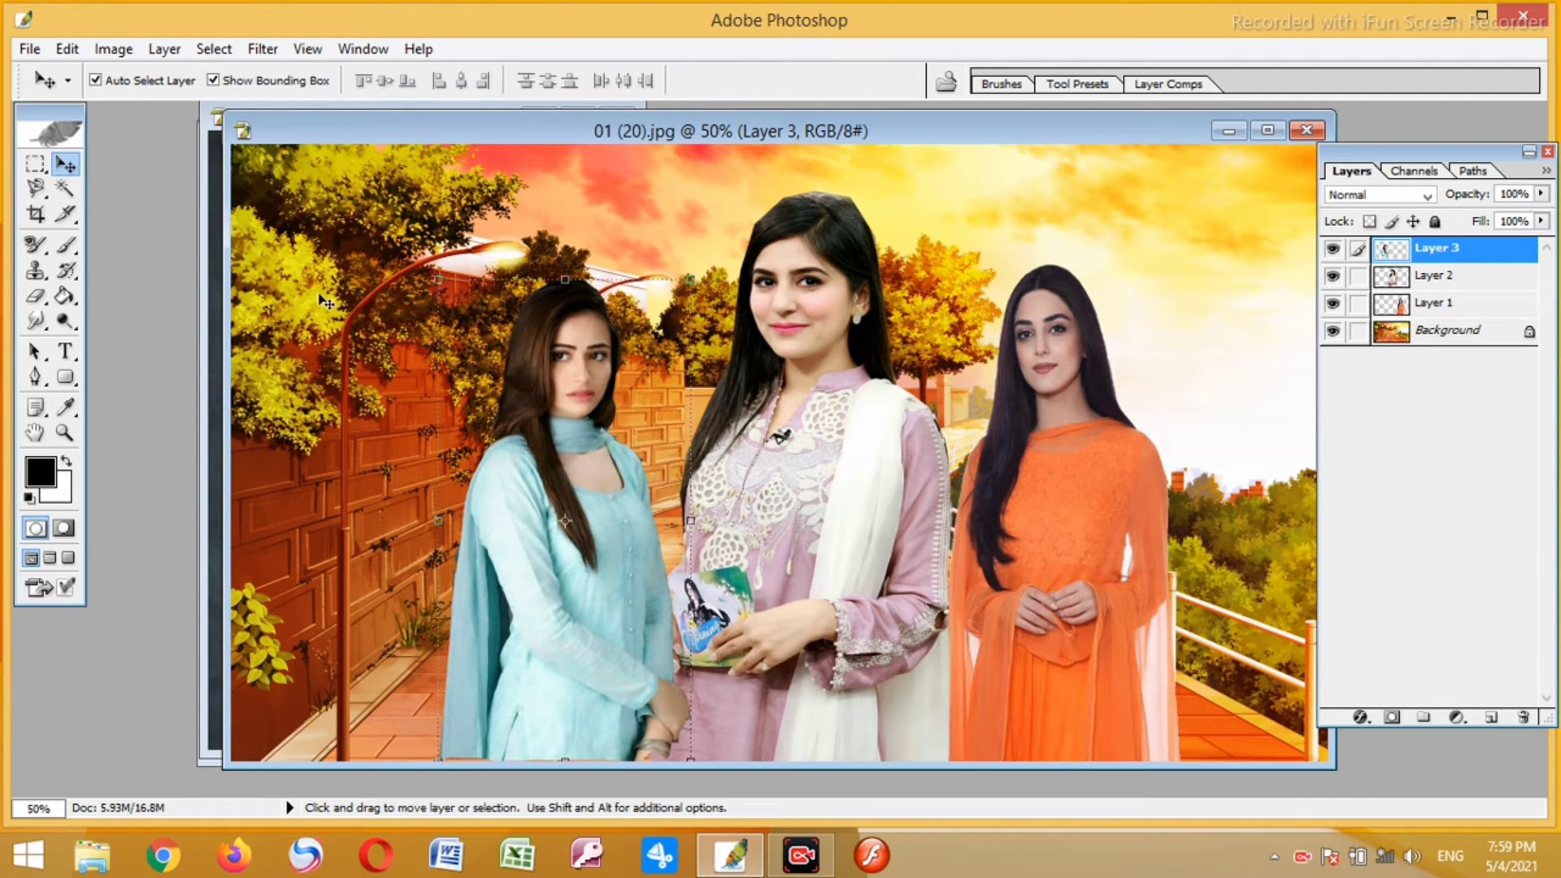
- Minimize the 01 (1).jpg photo and close the 01 (73).jpg and 01 (12).jpg photos
{"action": "left_click", "coordinate": [216, 319]}
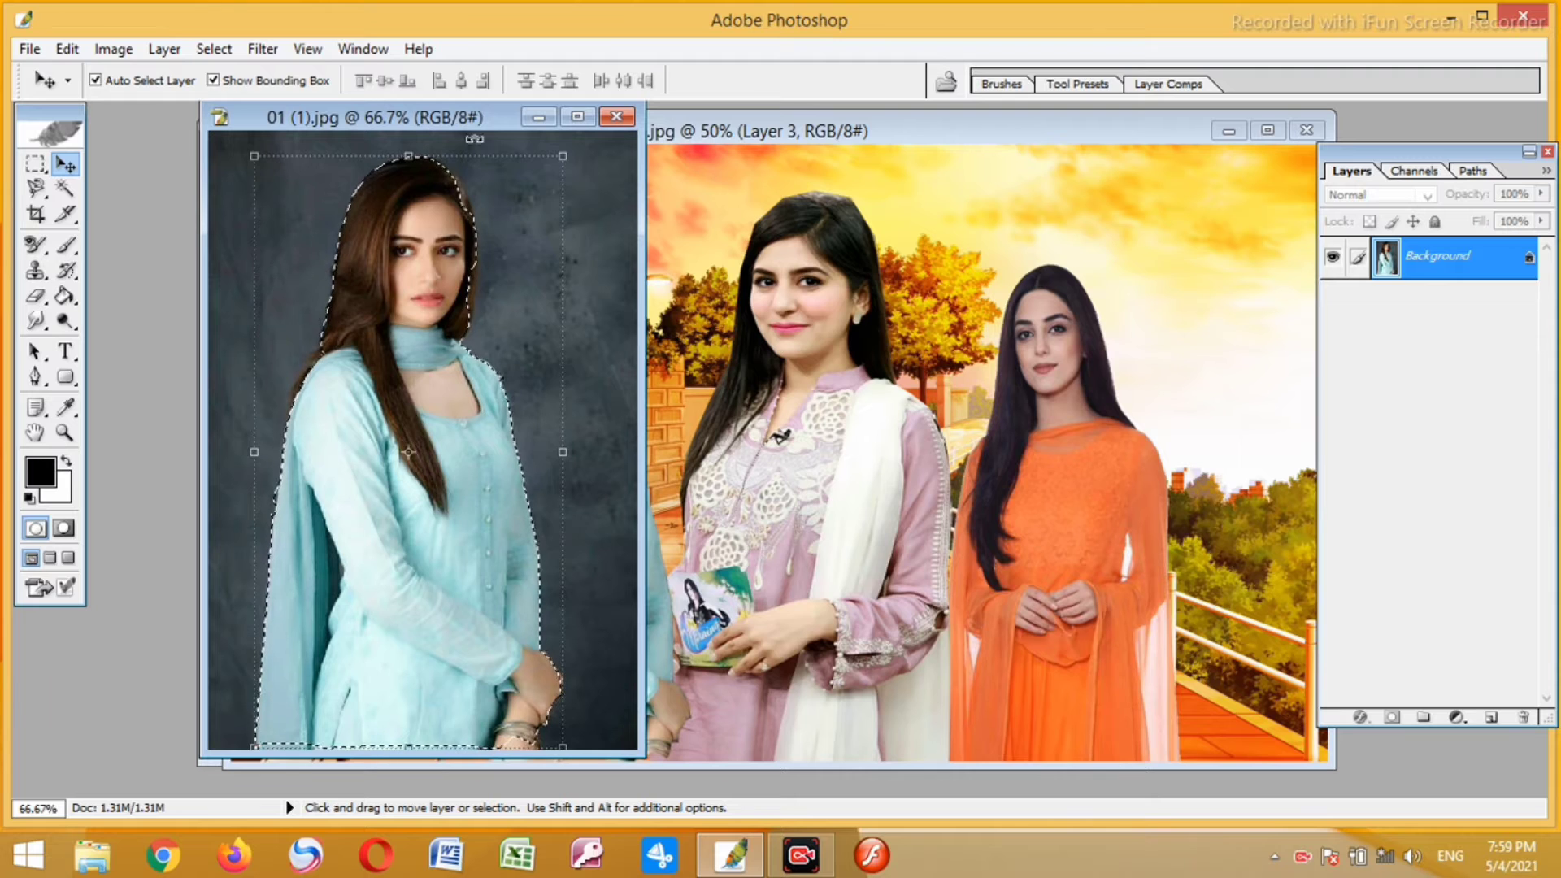
{"action": "left_click", "coordinate": [533, 117]}
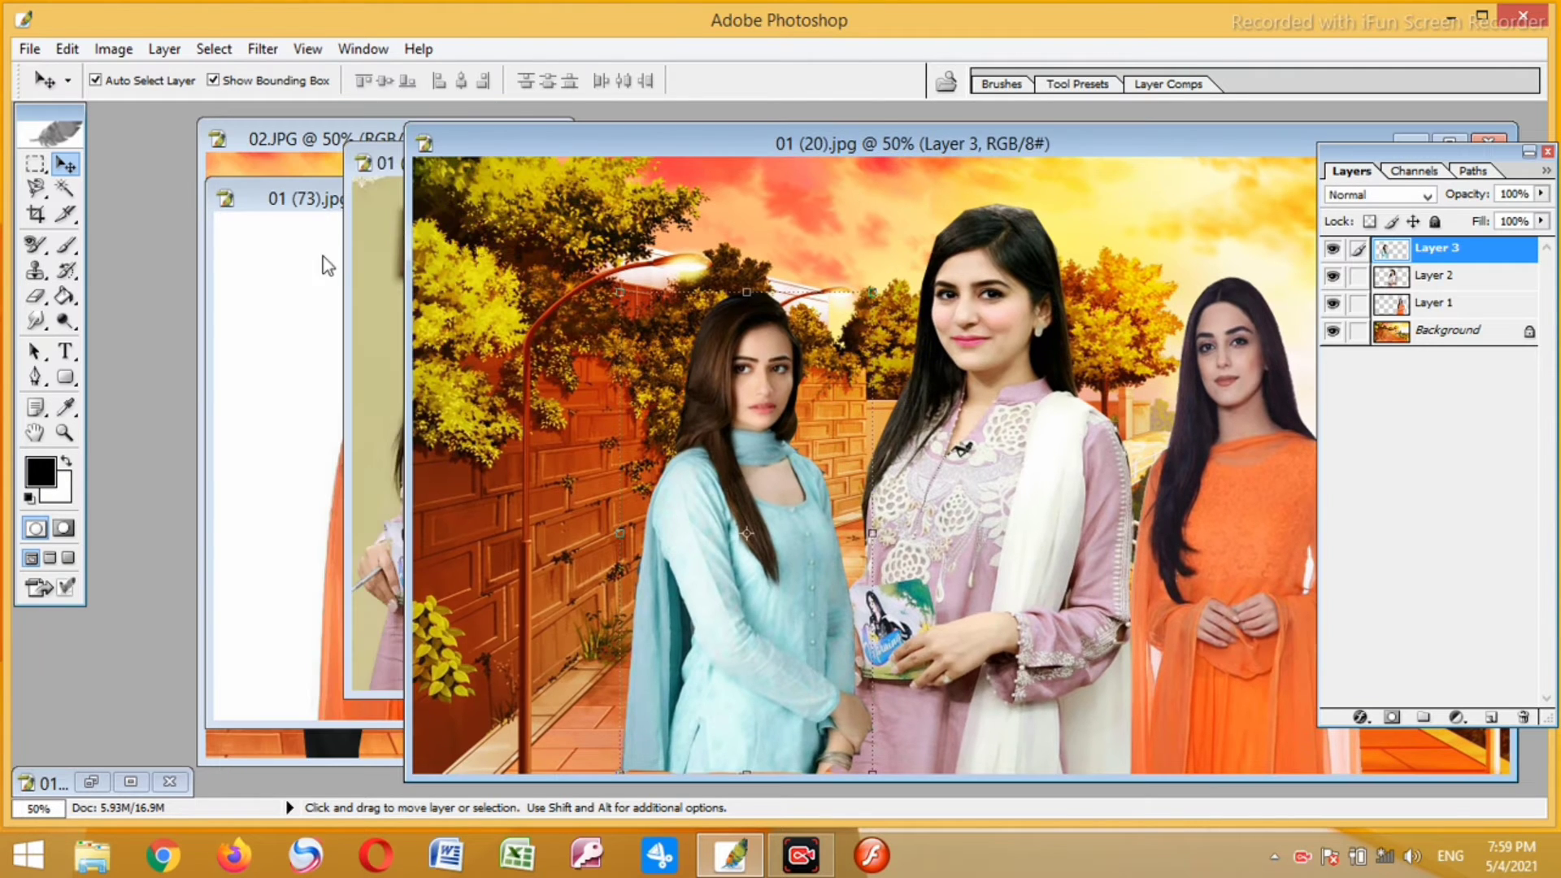
{"action": "left_click", "coordinate": [296, 281]}
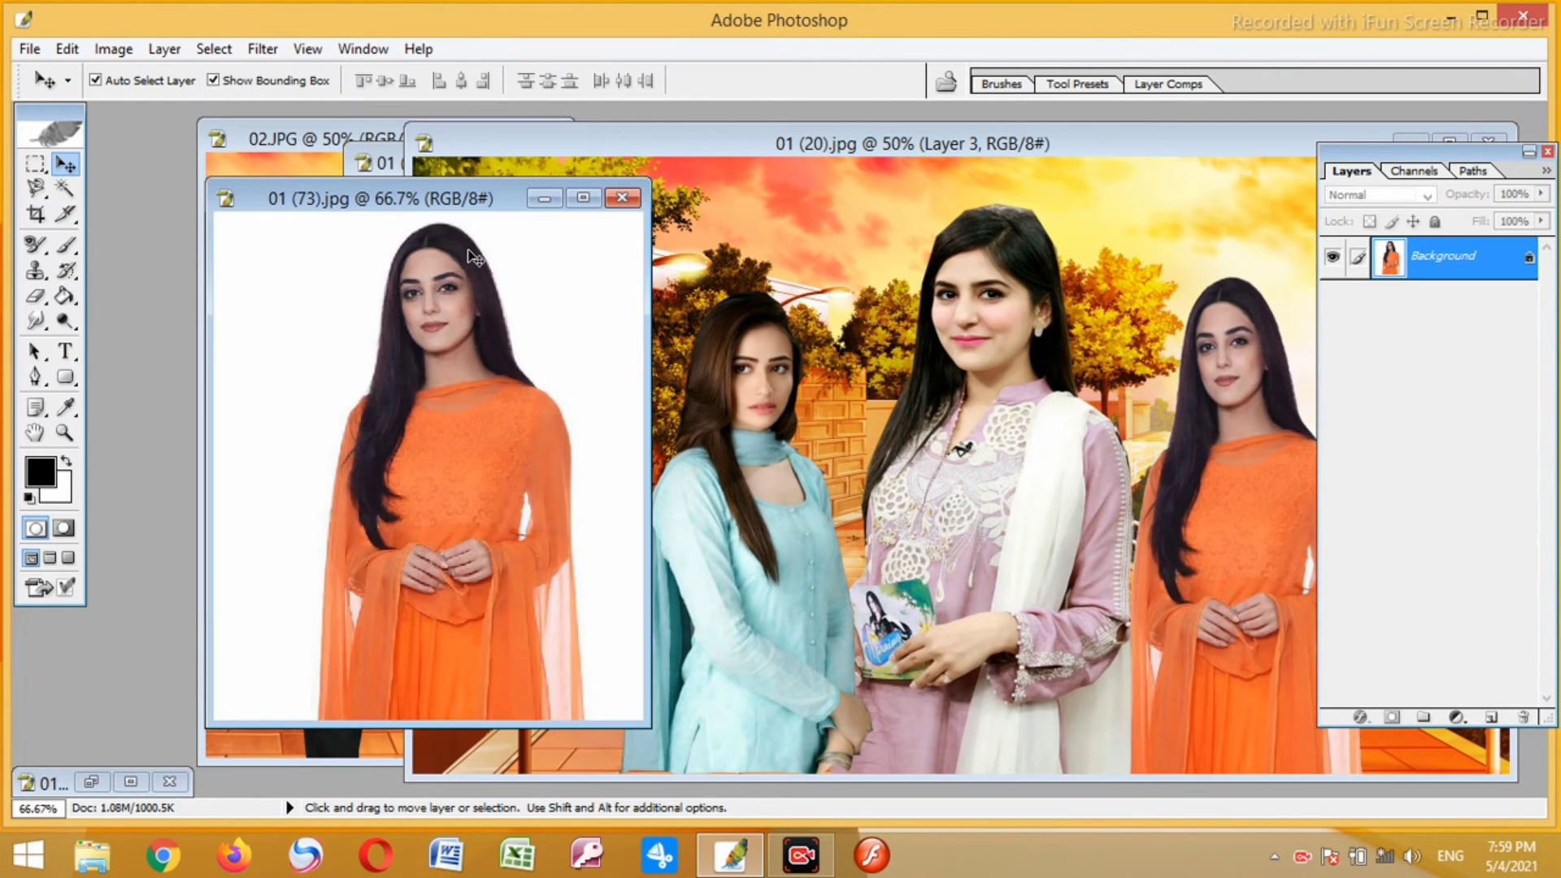
{"action": "left_click", "coordinate": [638, 200]}
{"action": "left_click", "coordinate": [368, 260]}
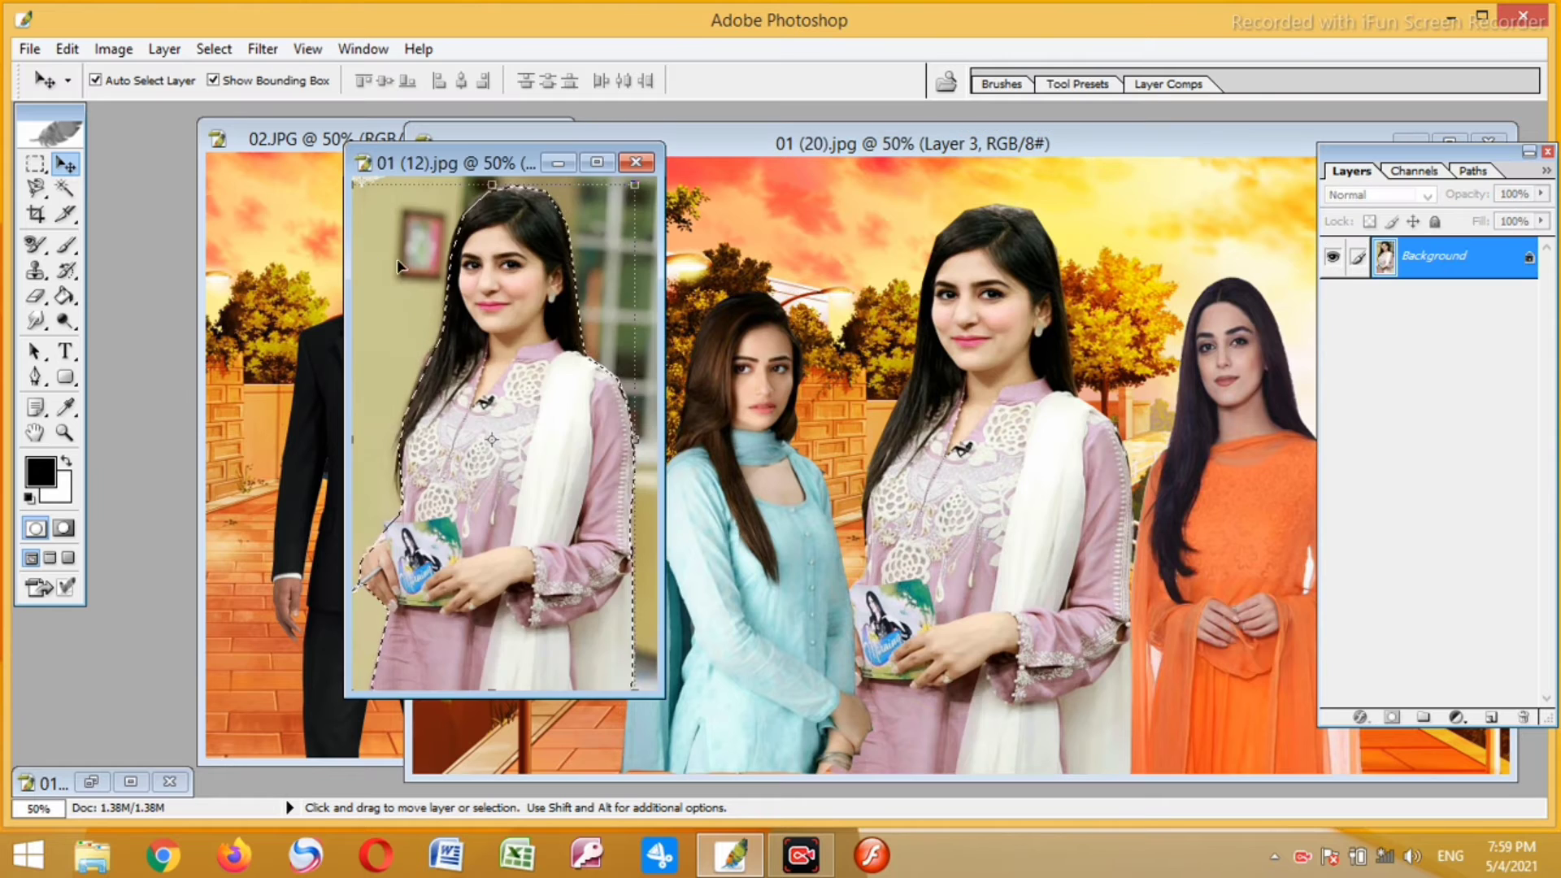
{"action": "left_click", "coordinate": [638, 158]}
- Select the man in the black suit in 02.JPG with a closed freehand Lasso outline around his whole figure
{"action": "left_click", "coordinate": [340, 234]}
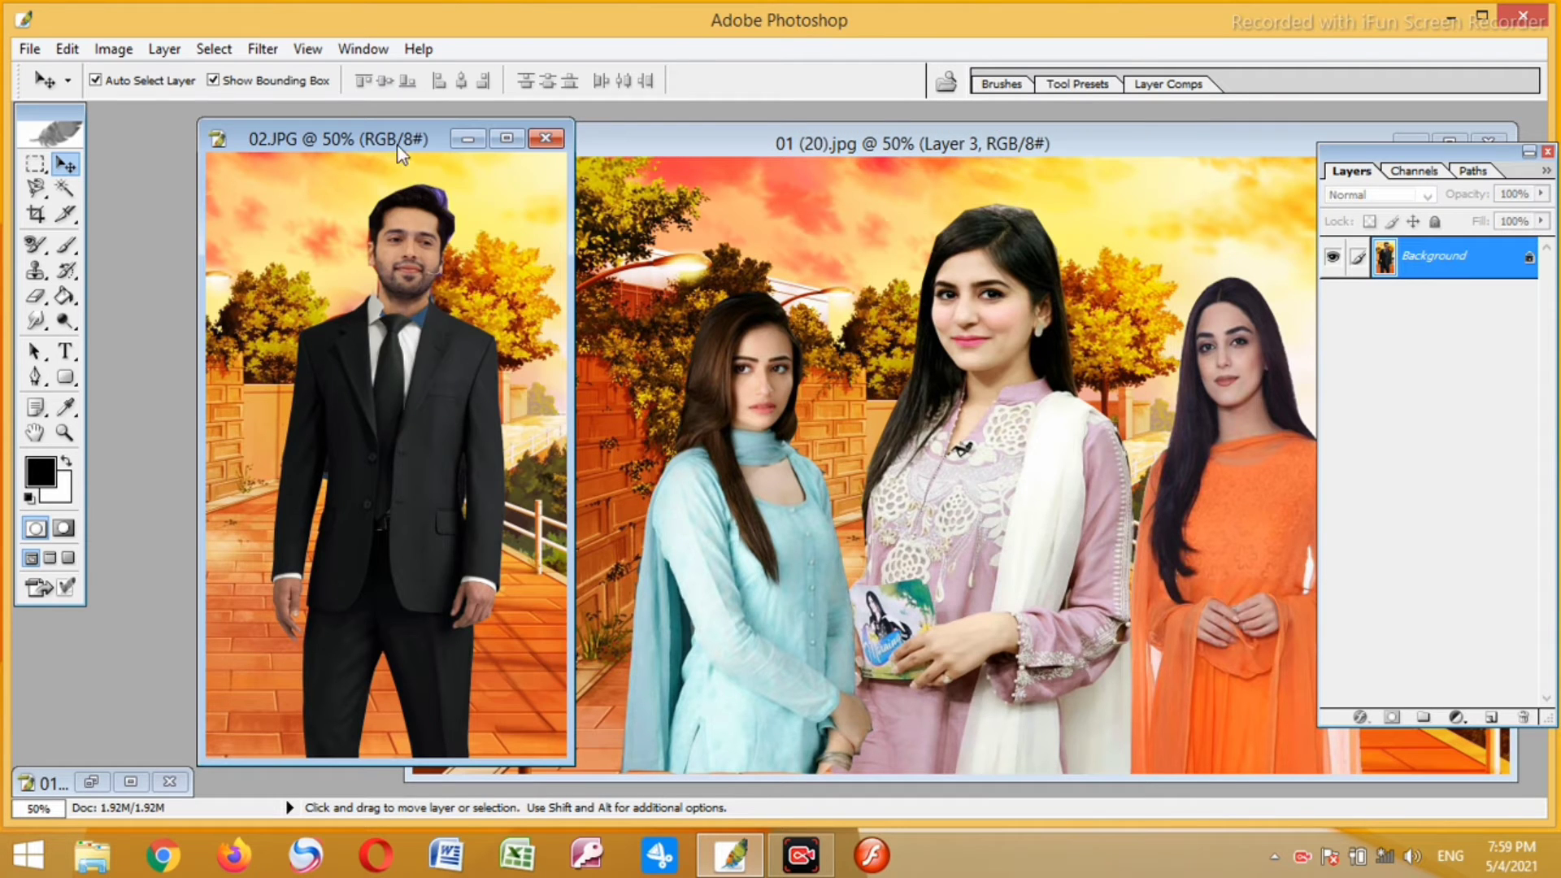
{"action": "mouse_move", "coordinate": [397, 144]}
{"action": "left_mouse_down"}
{"action": "mouse_move", "coordinate": [403, 117]}
{"action": "mouse_move", "coordinate": [400, 135]}
{"action": "left_mouse_up"}
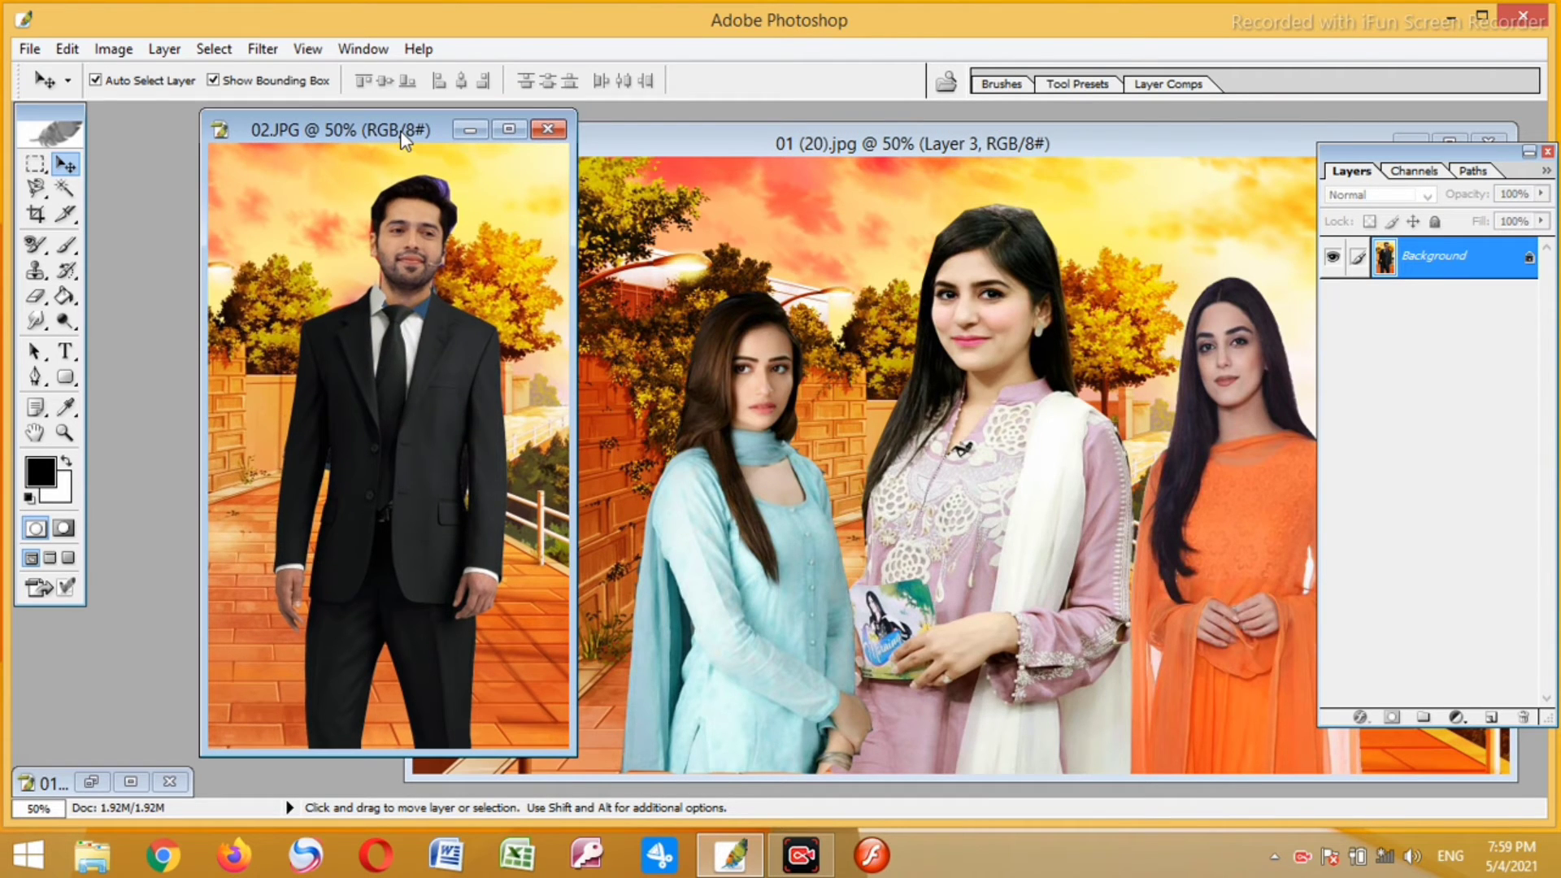
{"action": "left_click", "coordinate": [37, 190]}
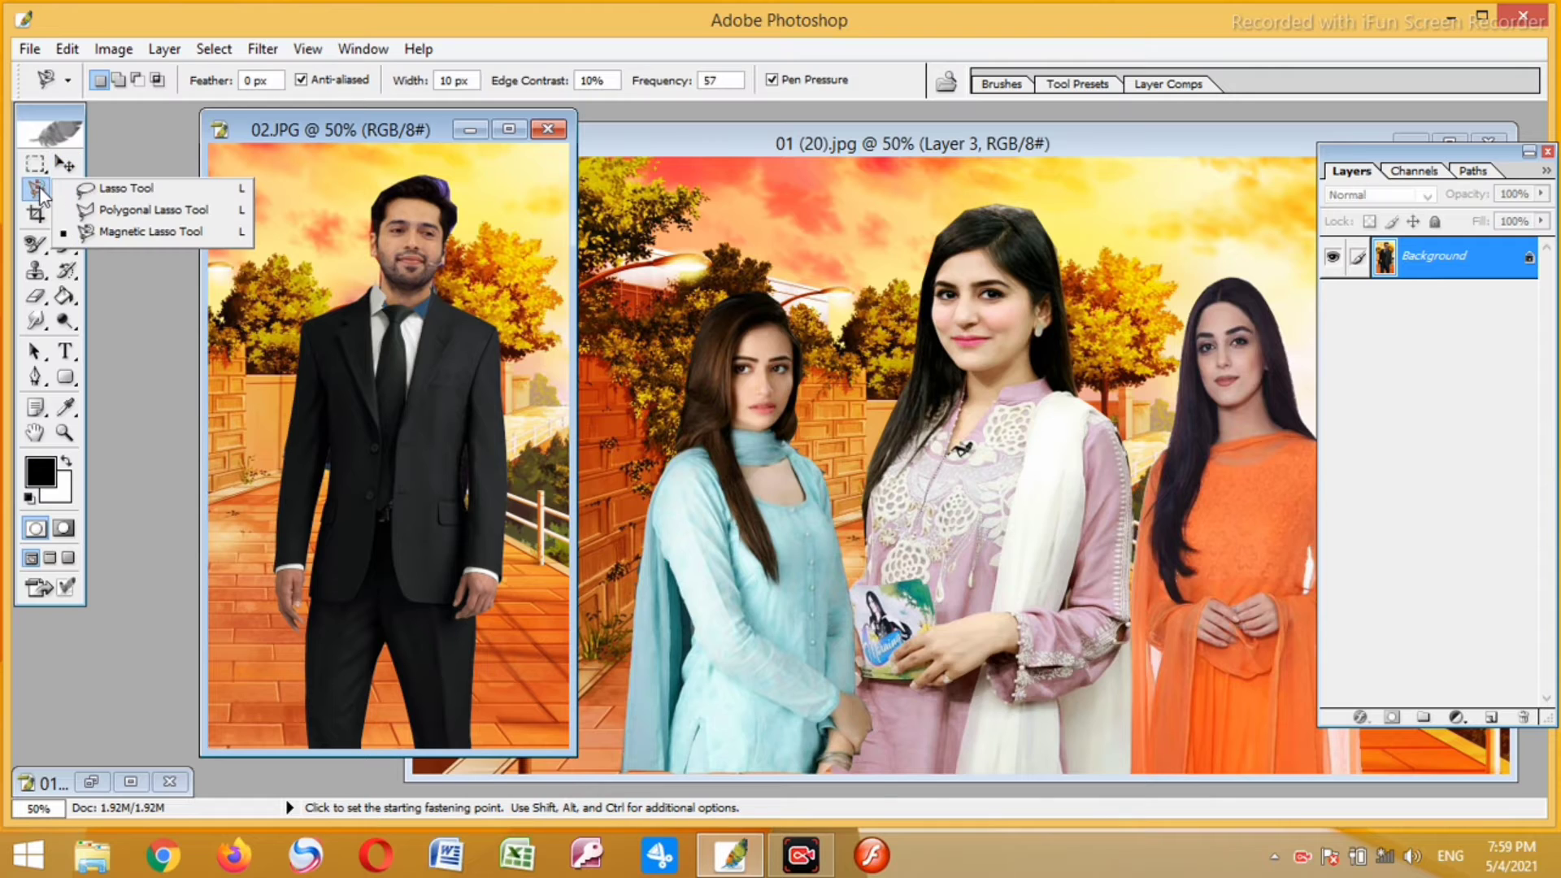
{"action": "left_click", "coordinate": [120, 189]}
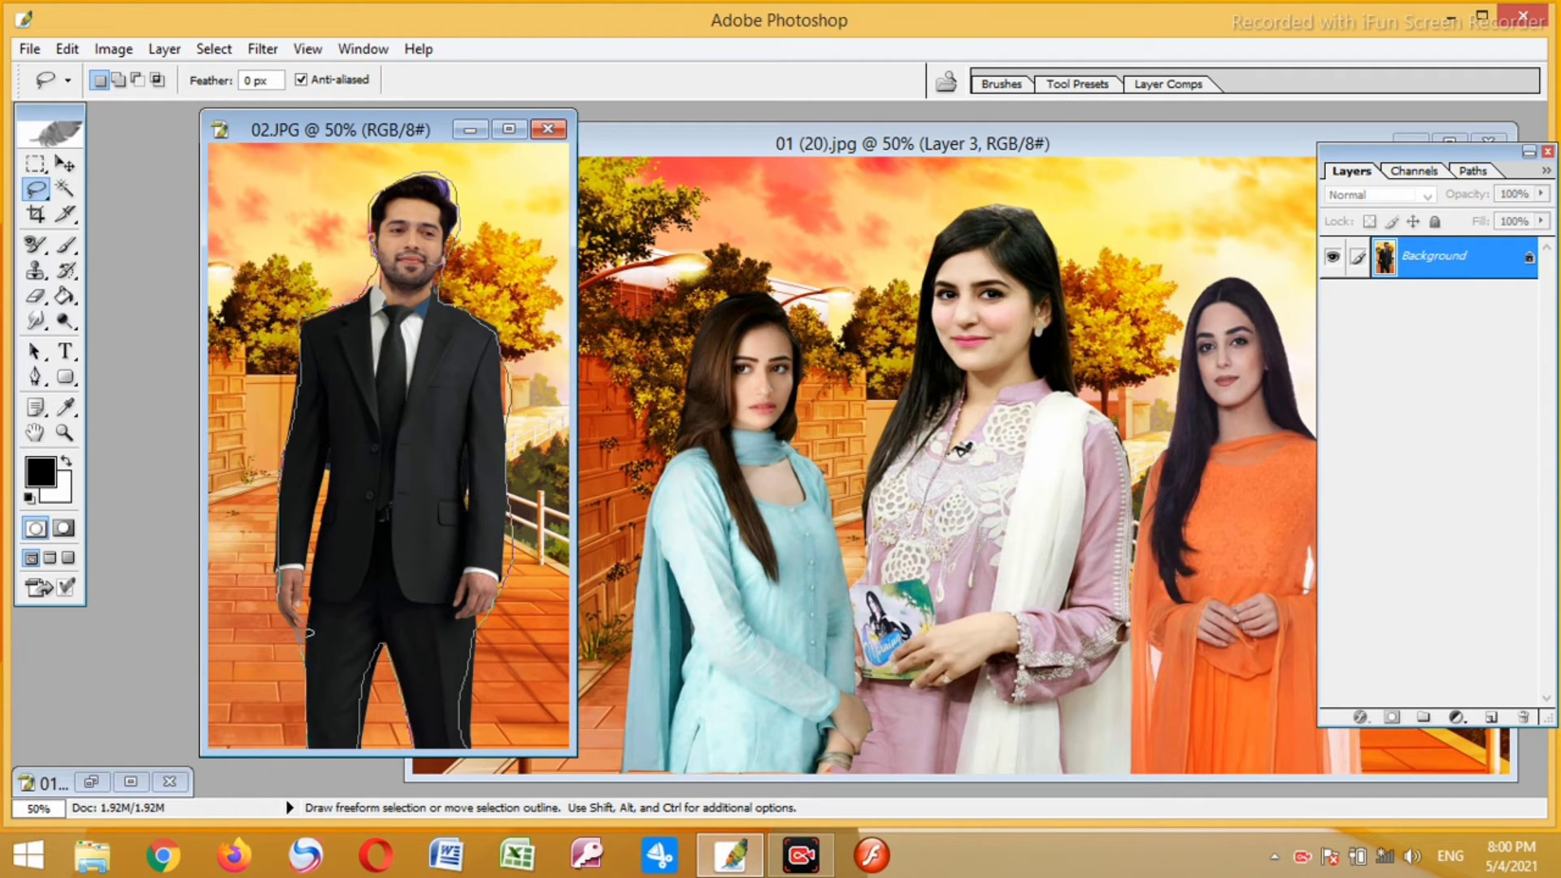
{"action": "left_click_drag", "start_coordinate": [280, 573], "coordinate": [279, 585]}
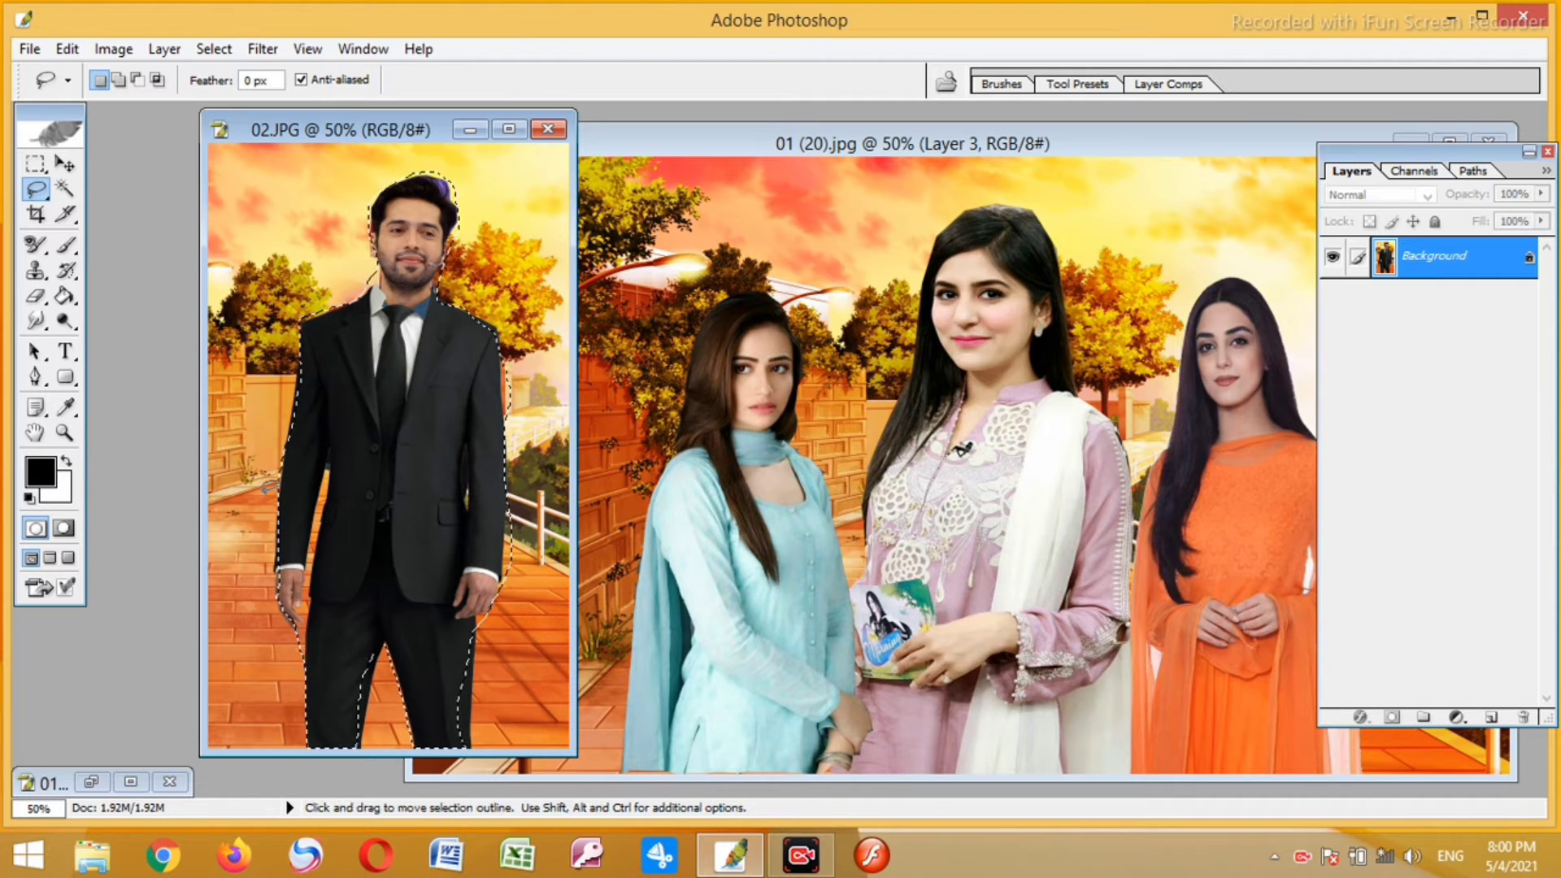
- Copy the selected man into the lower left of the 01 (20).jpg scene and scale him to 87.0% width and 73.3% height
{"action": "left_click", "coordinate": [65, 163]}
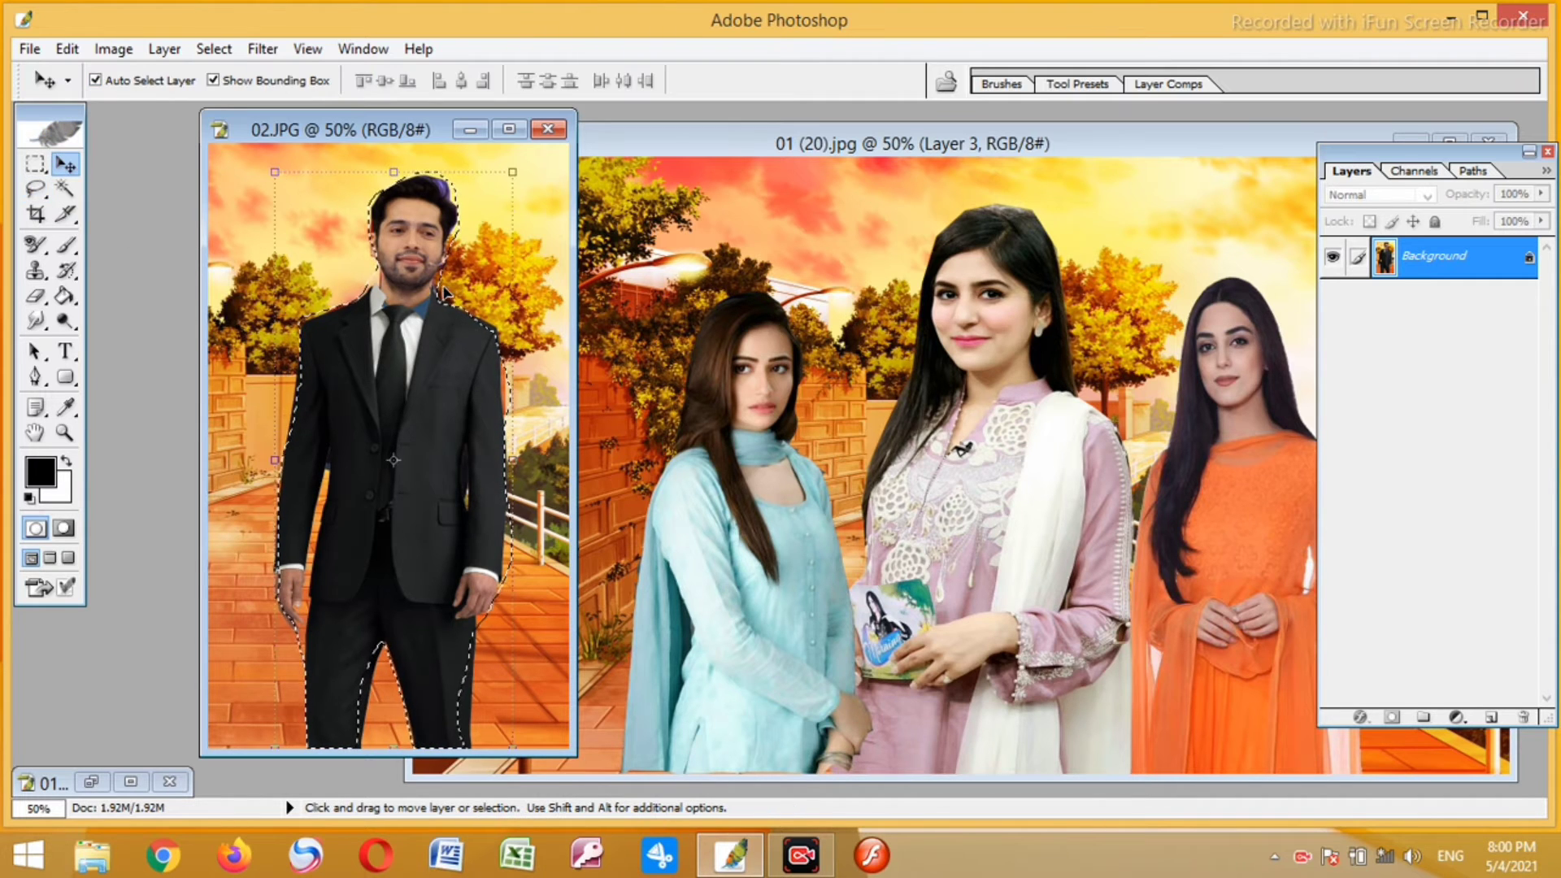
{"action": "left_click_drag", "start_coordinate": [364, 338], "coordinate": [524, 389]}
{"action": "left_click_drag", "start_coordinate": [647, 214], "coordinate": [618, 372]}
{"action": "mouse_move", "coordinate": [556, 468]}
{"action": "left_mouse_down"}
{"action": "mouse_move", "coordinate": [556, 447]}
{"action": "mouse_move", "coordinate": [578, 458]}
{"action": "left_mouse_up"}
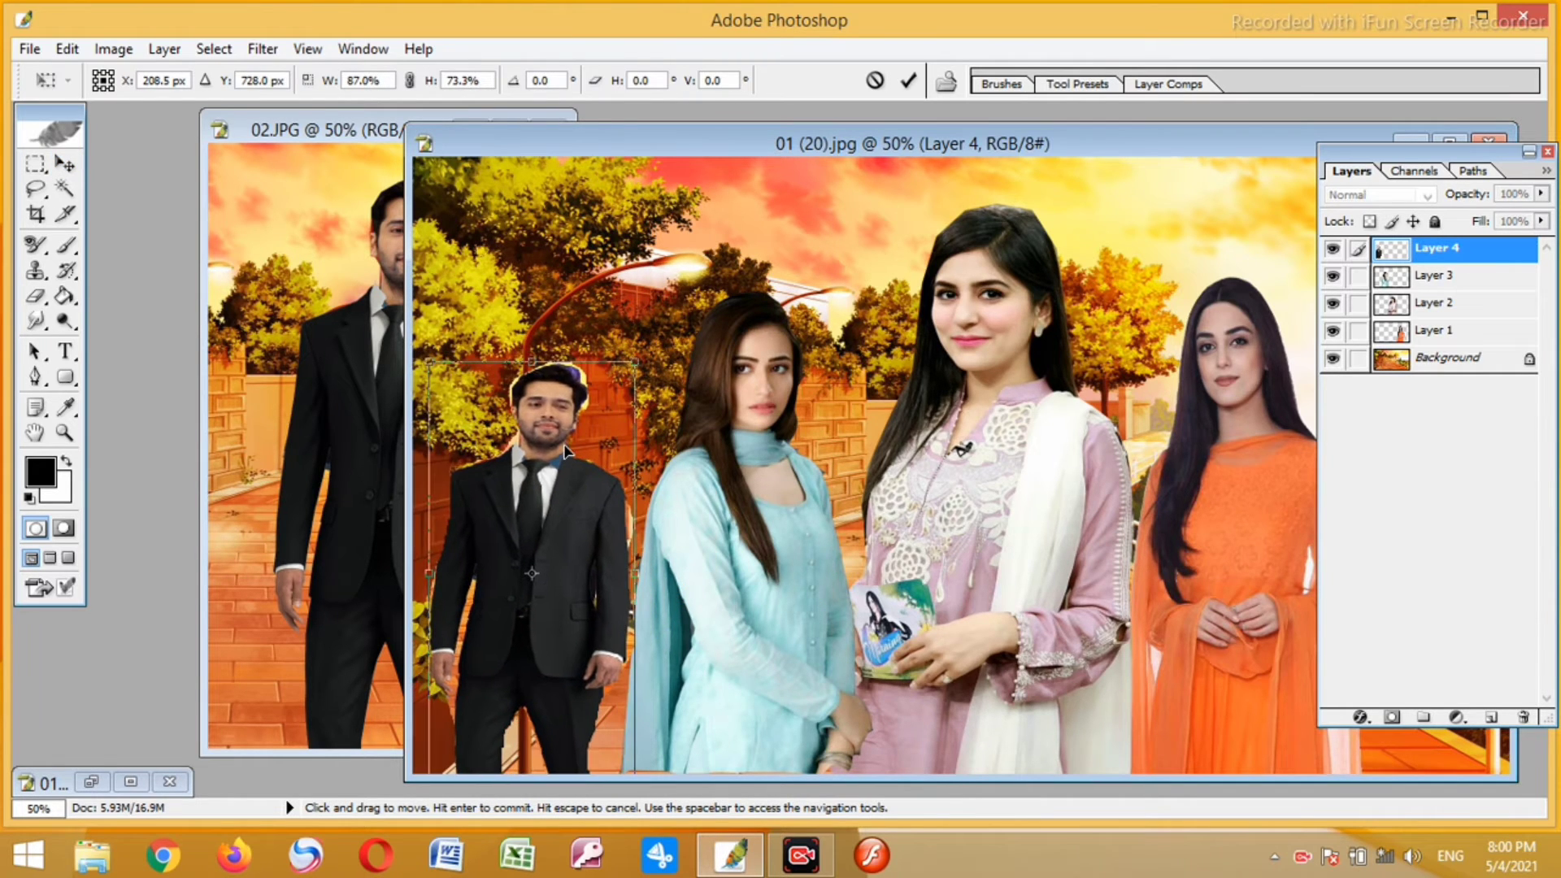
{"action": "key", "text": "Return"}
{"action": "left_click", "coordinate": [340, 351]}
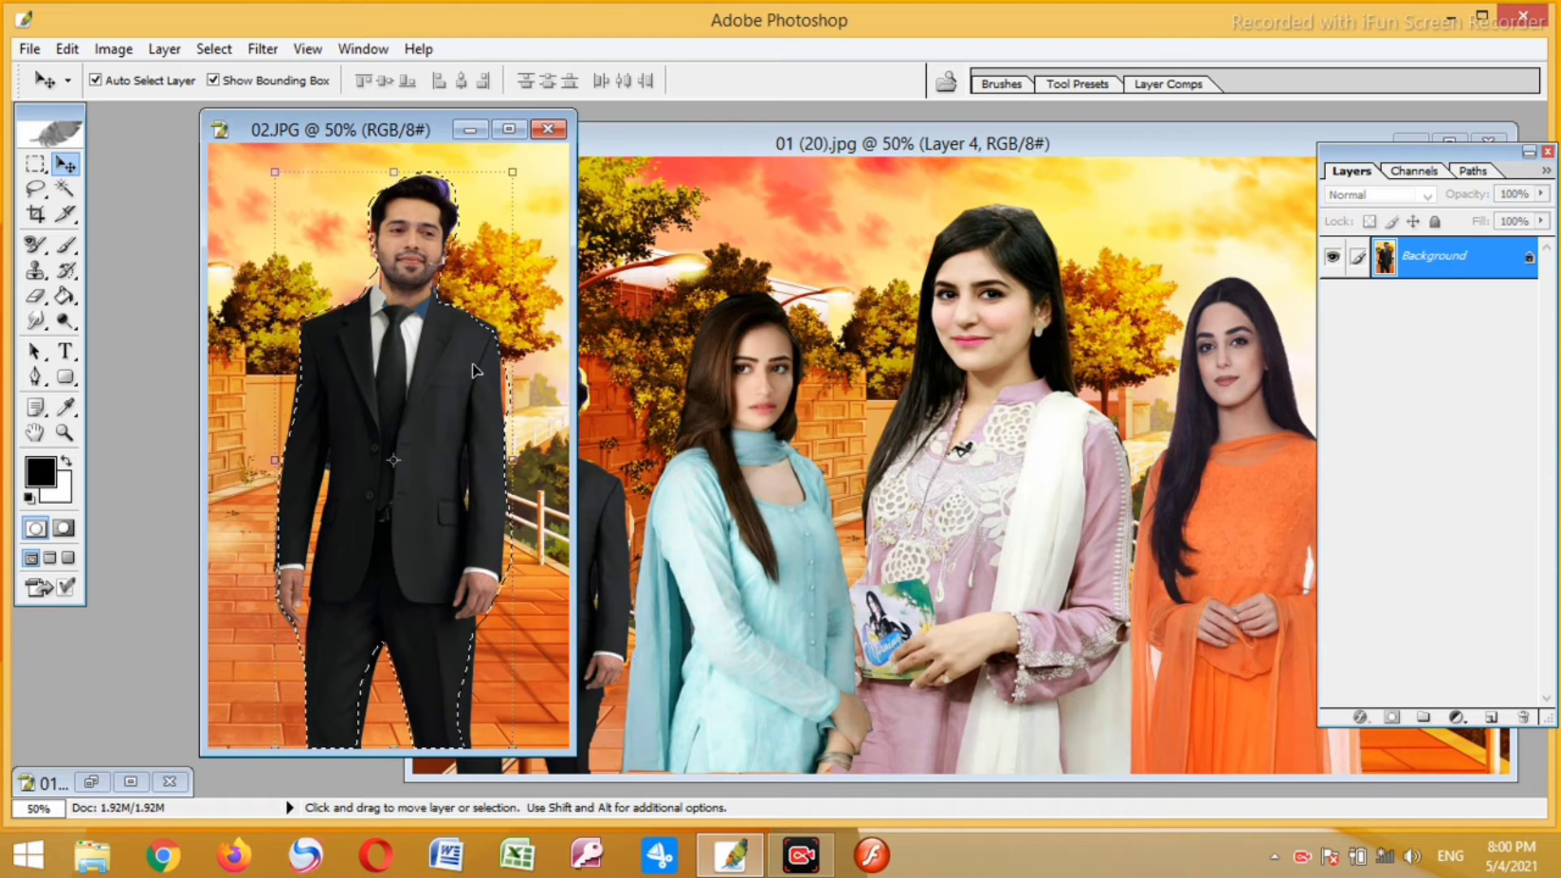
{"action": "left_click", "coordinate": [933, 149]}
{"action": "left_click_drag", "start_coordinate": [881, 163], "coordinate": [856, 183]}
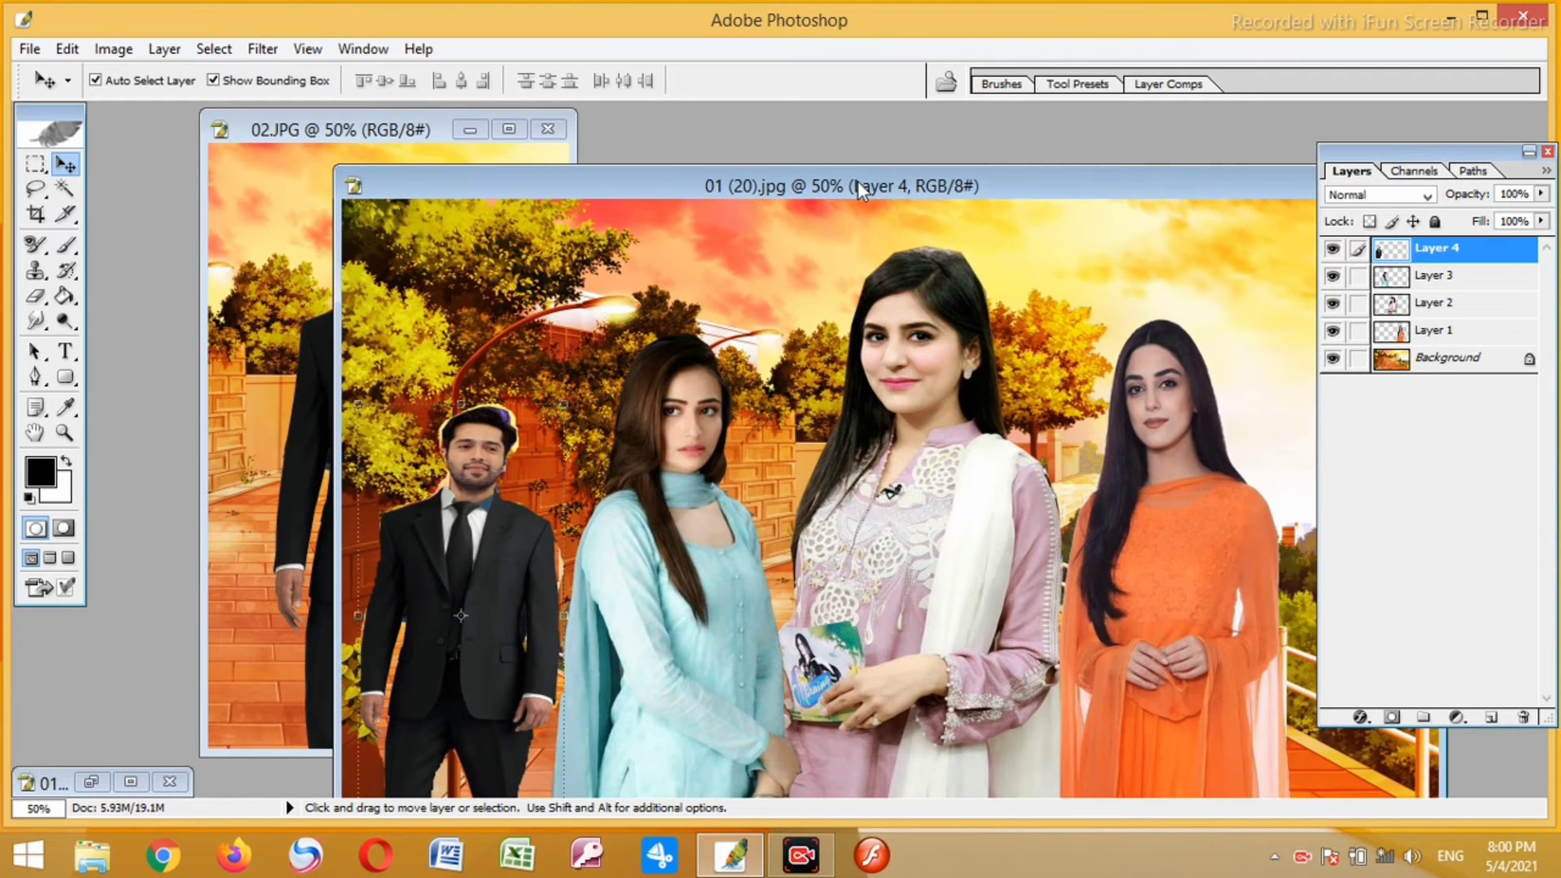
- Open 01 (33).jpg and try moving a freehand Lasso selection of the blank placard onto the blurred background
{"action": "key", "text": "ctrl+o"}
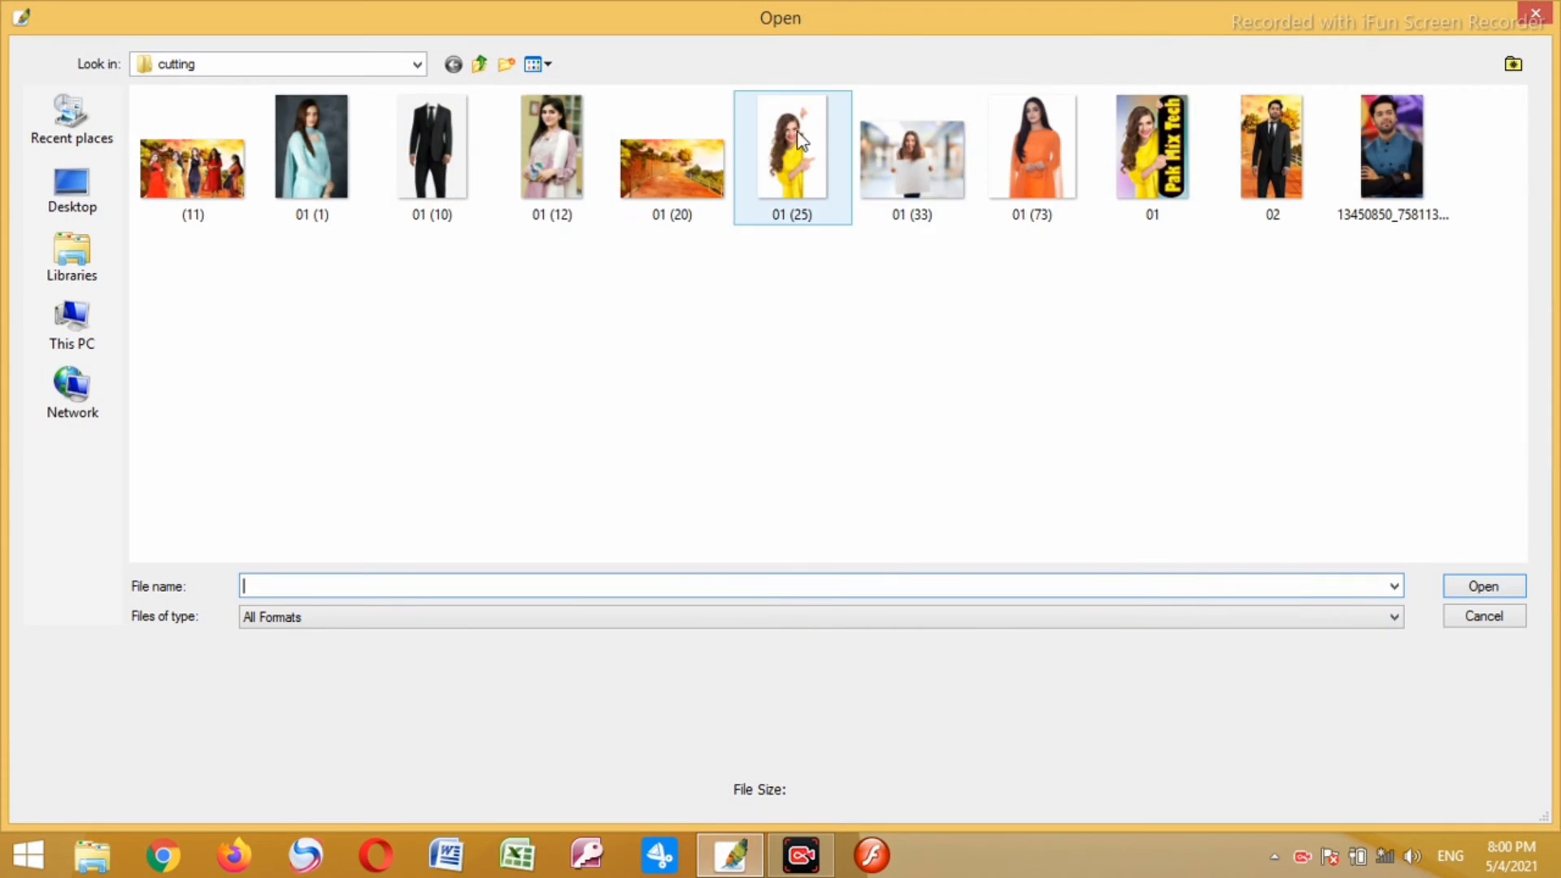
{"action": "double_click", "coordinate": [930, 145]}
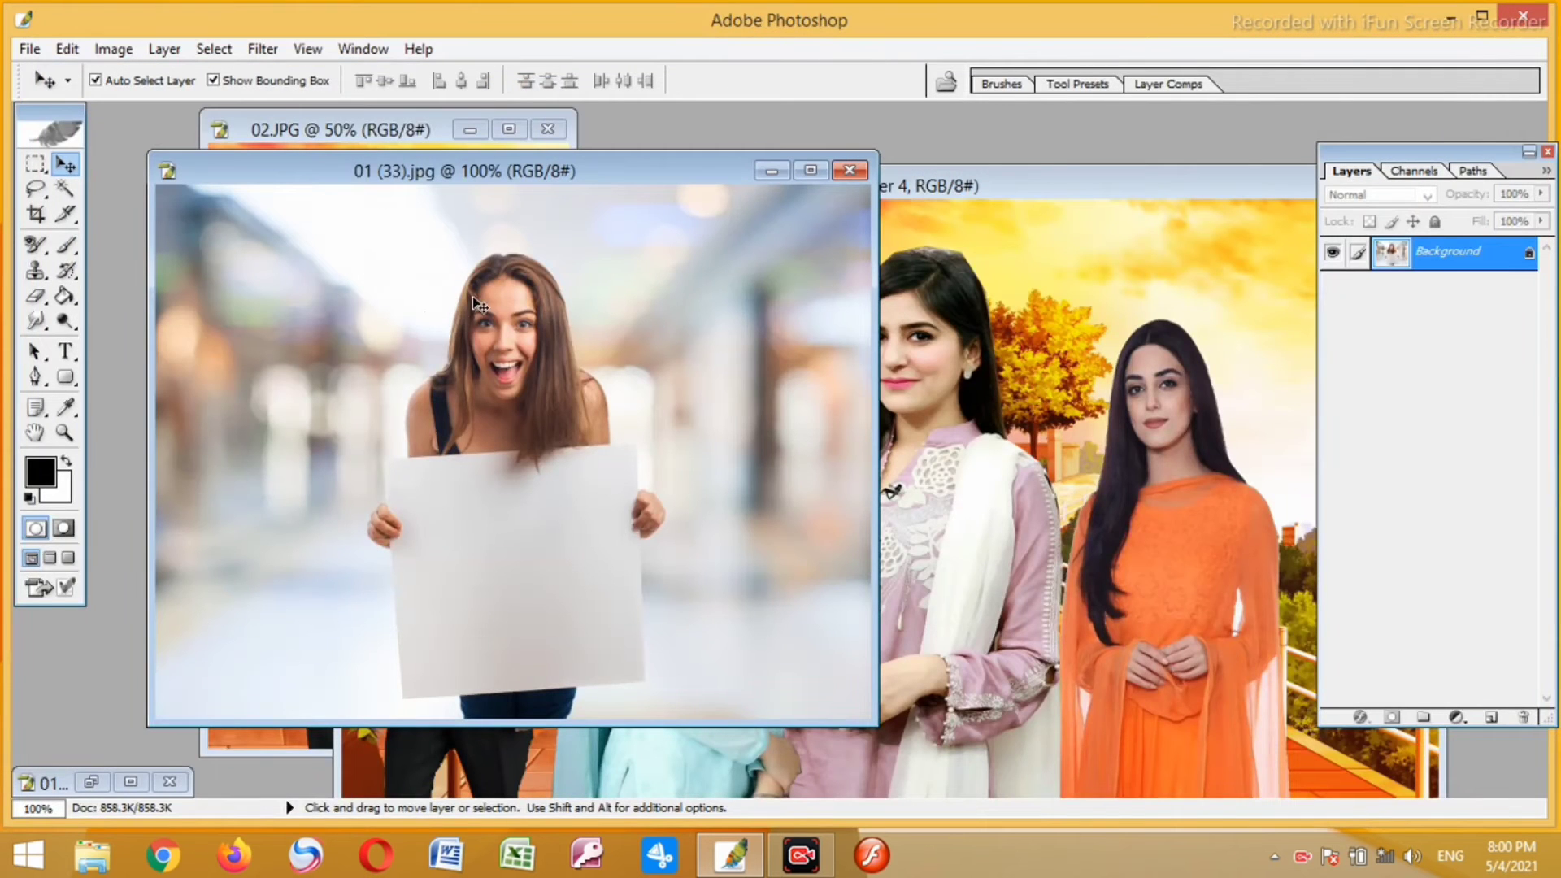
{"action": "left_click", "coordinate": [34, 190]}
{"action": "mouse_move", "coordinate": [440, 509]}
{"action": "left_mouse_down"}
{"action": "mouse_move", "coordinate": [423, 536]}
{"action": "mouse_move", "coordinate": [444, 645]}
{"action": "mouse_move", "coordinate": [573, 656]}
{"action": "mouse_move", "coordinate": [600, 583]}
{"action": "mouse_move", "coordinate": [482, 475]}
{"action": "mouse_move", "coordinate": [431, 495]}
{"action": "mouse_move", "coordinate": [427, 516]}
{"action": "mouse_move", "coordinate": [668, 323]}
{"action": "left_mouse_up"}
{"action": "left_click", "coordinate": [65, 164]}
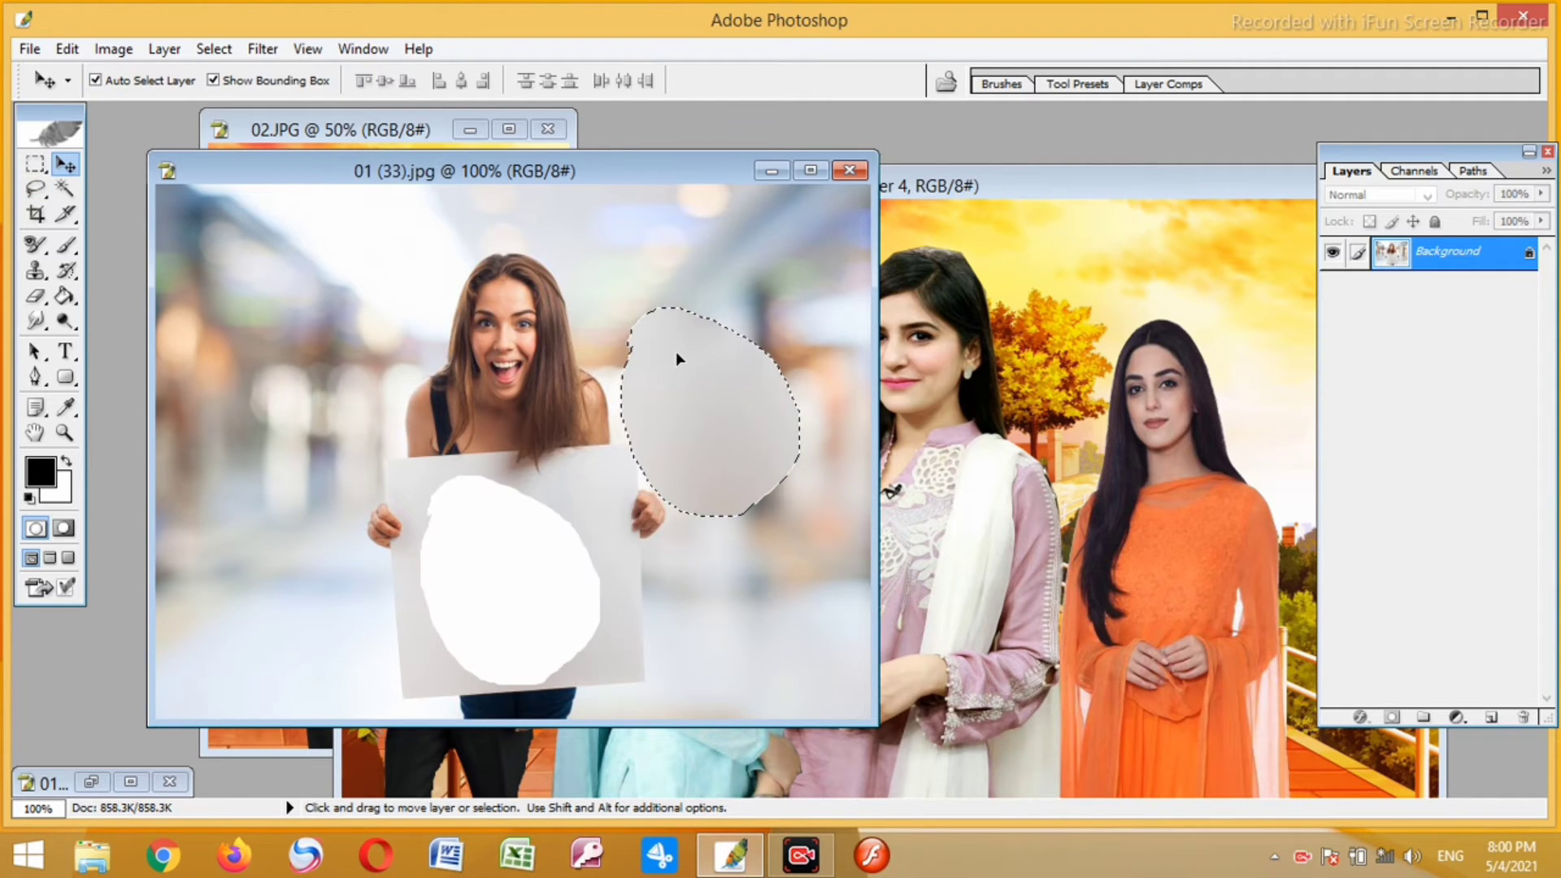
{"action": "key", "text": "ctrl+z"}
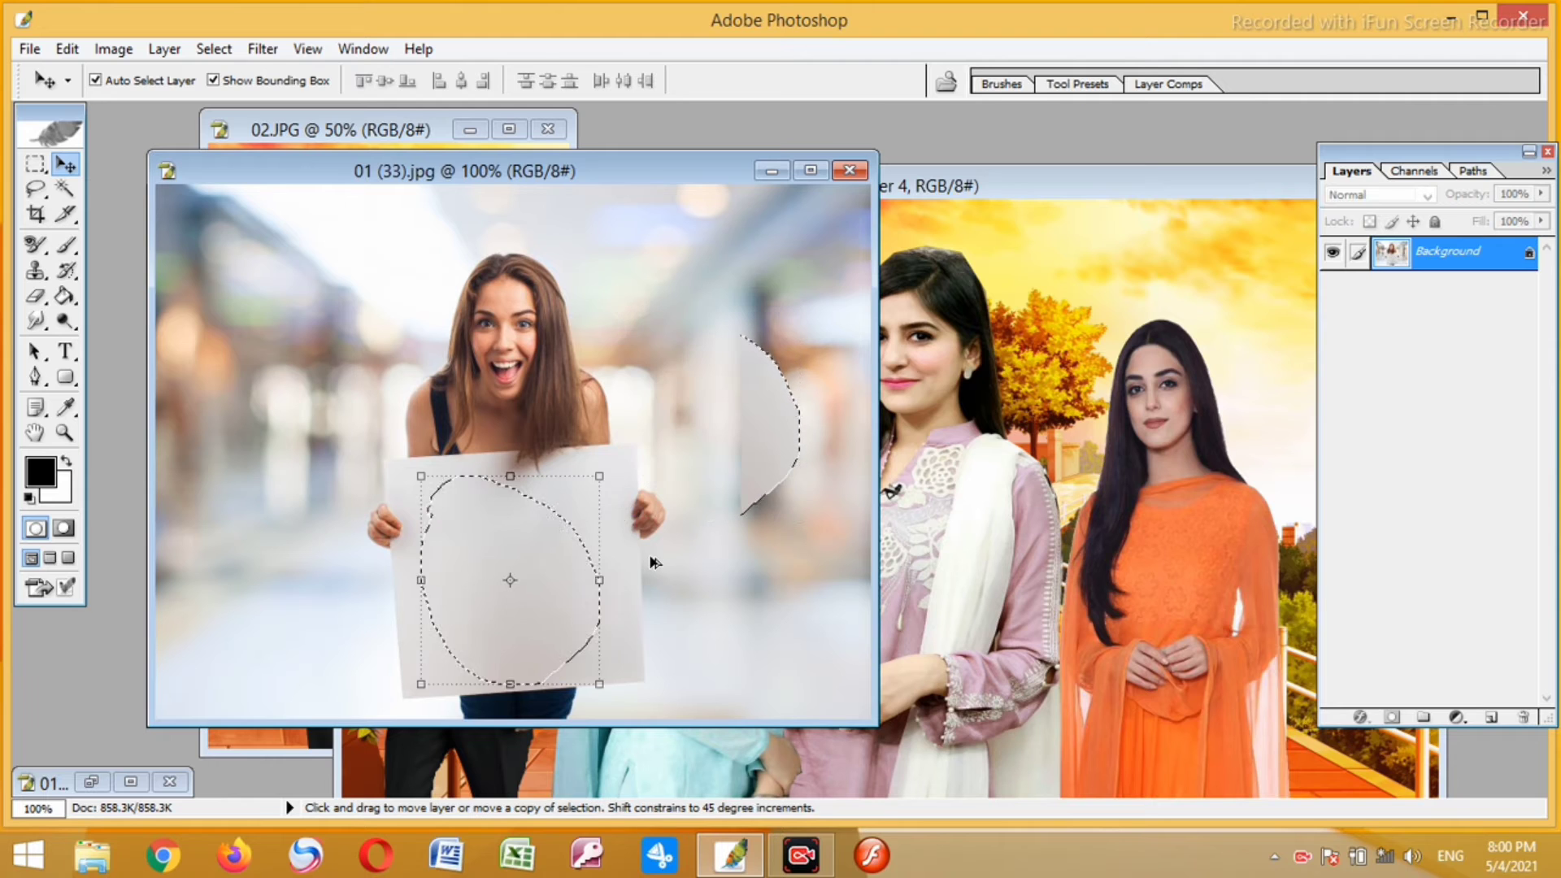
- Close 01 (33).jpg without saving and reposition the 01 (20).jpg window to show the full width of the scene
{"action": "left_click", "coordinate": [849, 170]}
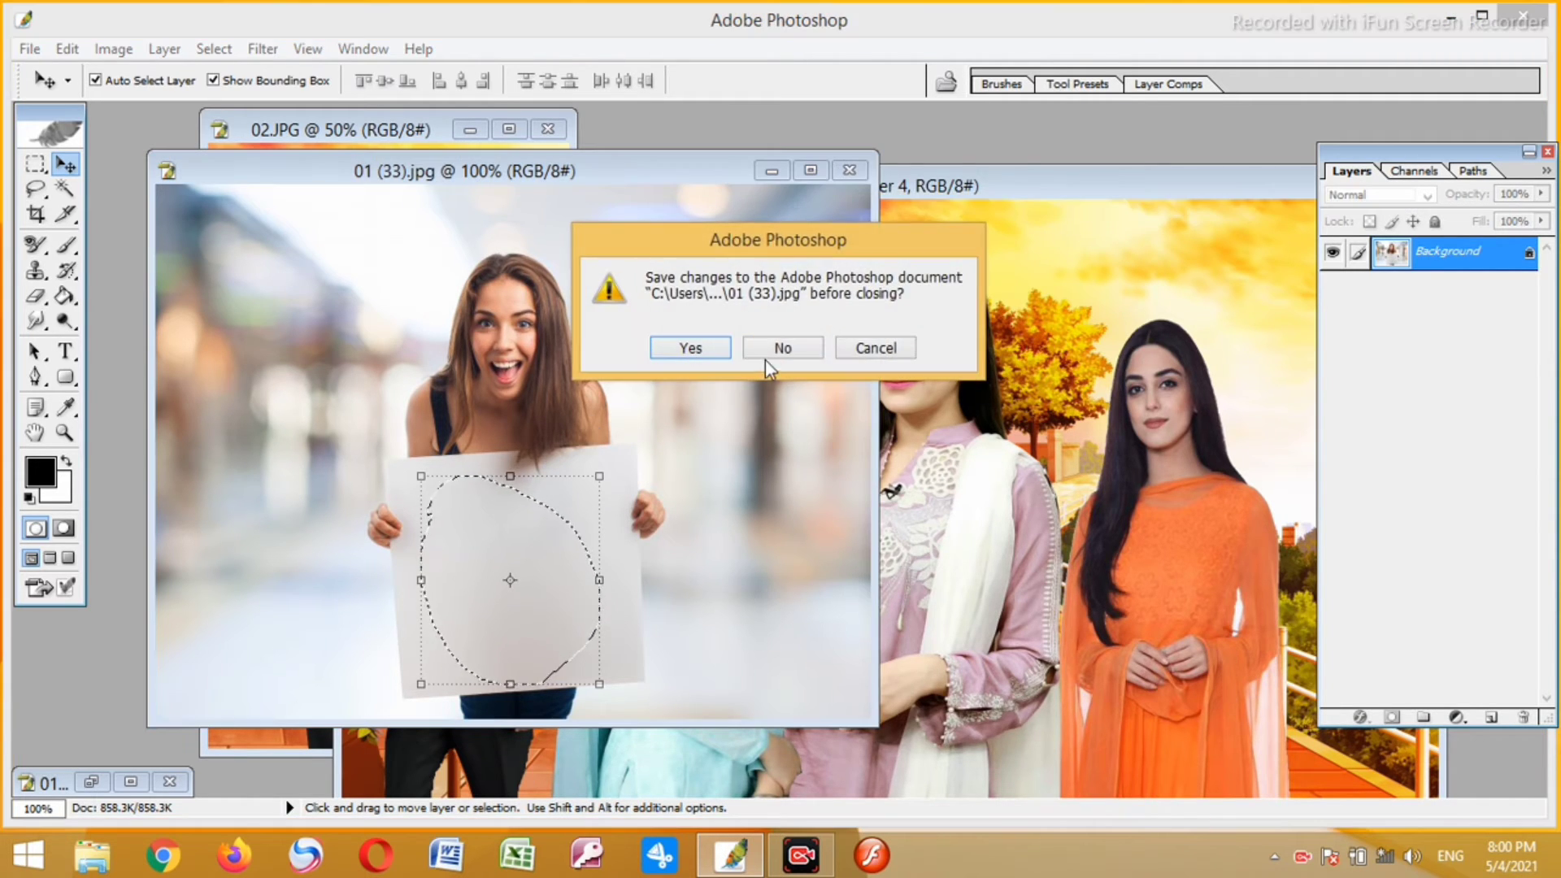
{"action": "left_click", "coordinate": [774, 348]}
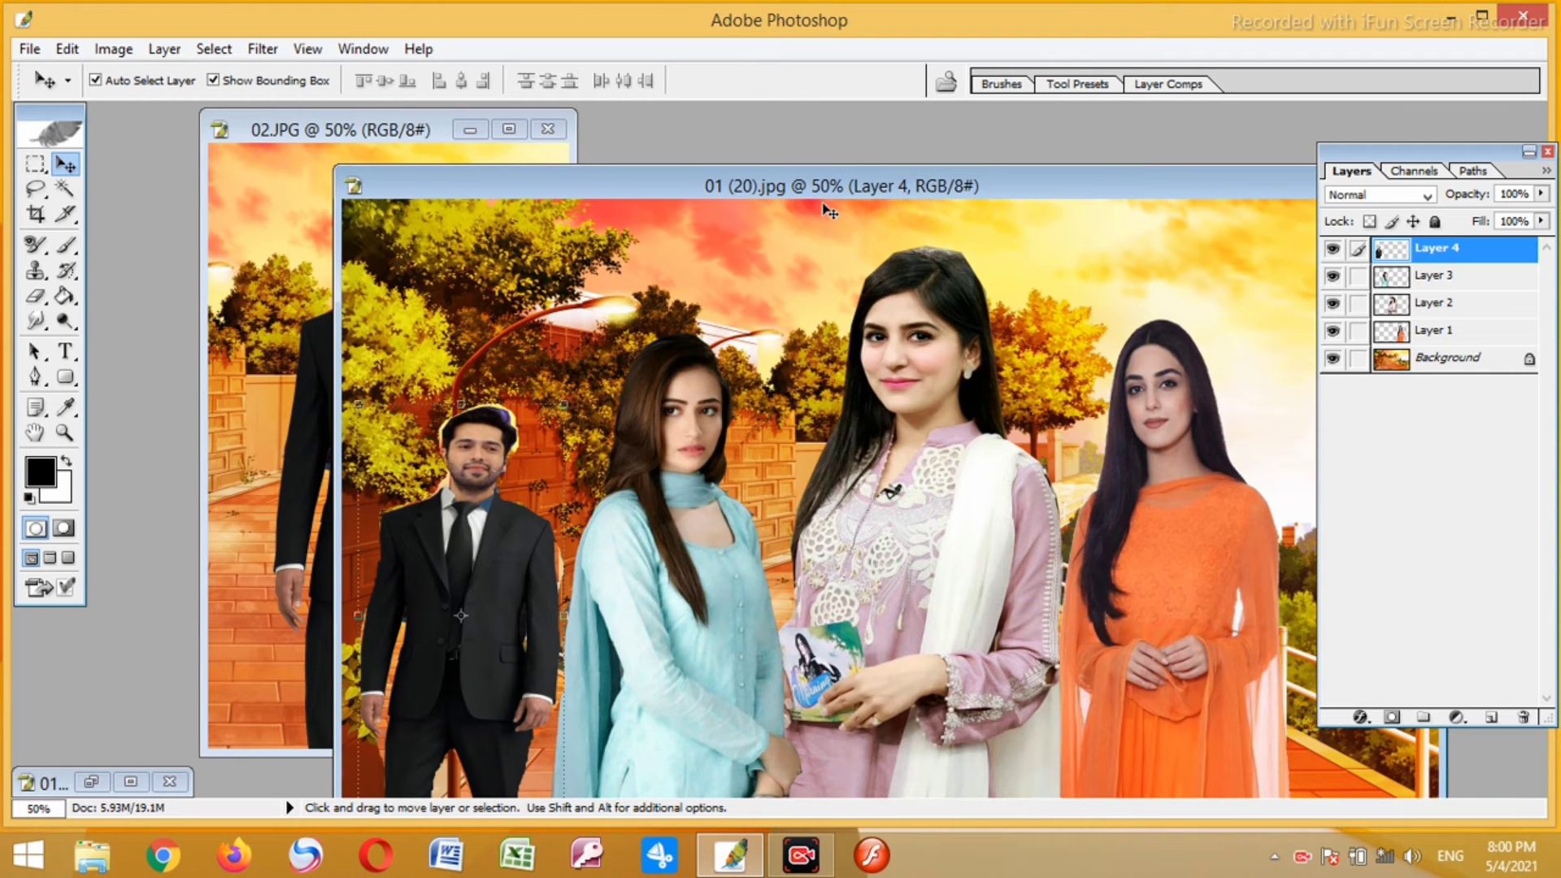
{"action": "left_click_drag", "start_coordinate": [842, 189], "coordinate": [661, 197]}
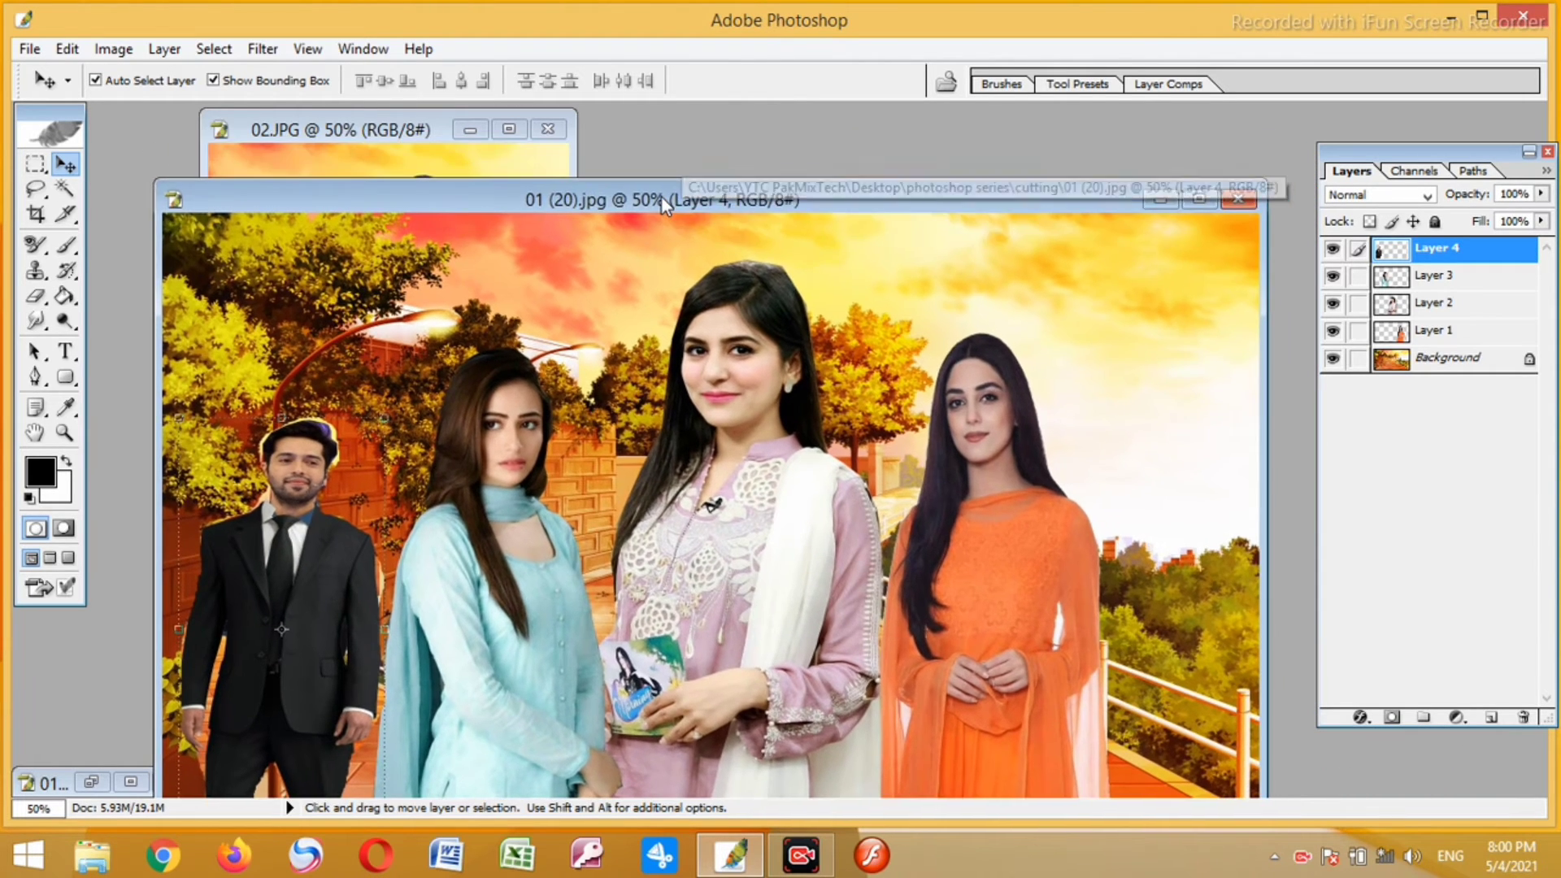
- Close 02.JPG, open 01.JPG from the cutting folder and shift its window aside
{"action": "left_click", "coordinate": [548, 128]}
{"action": "double_click", "coordinate": [473, 155]}
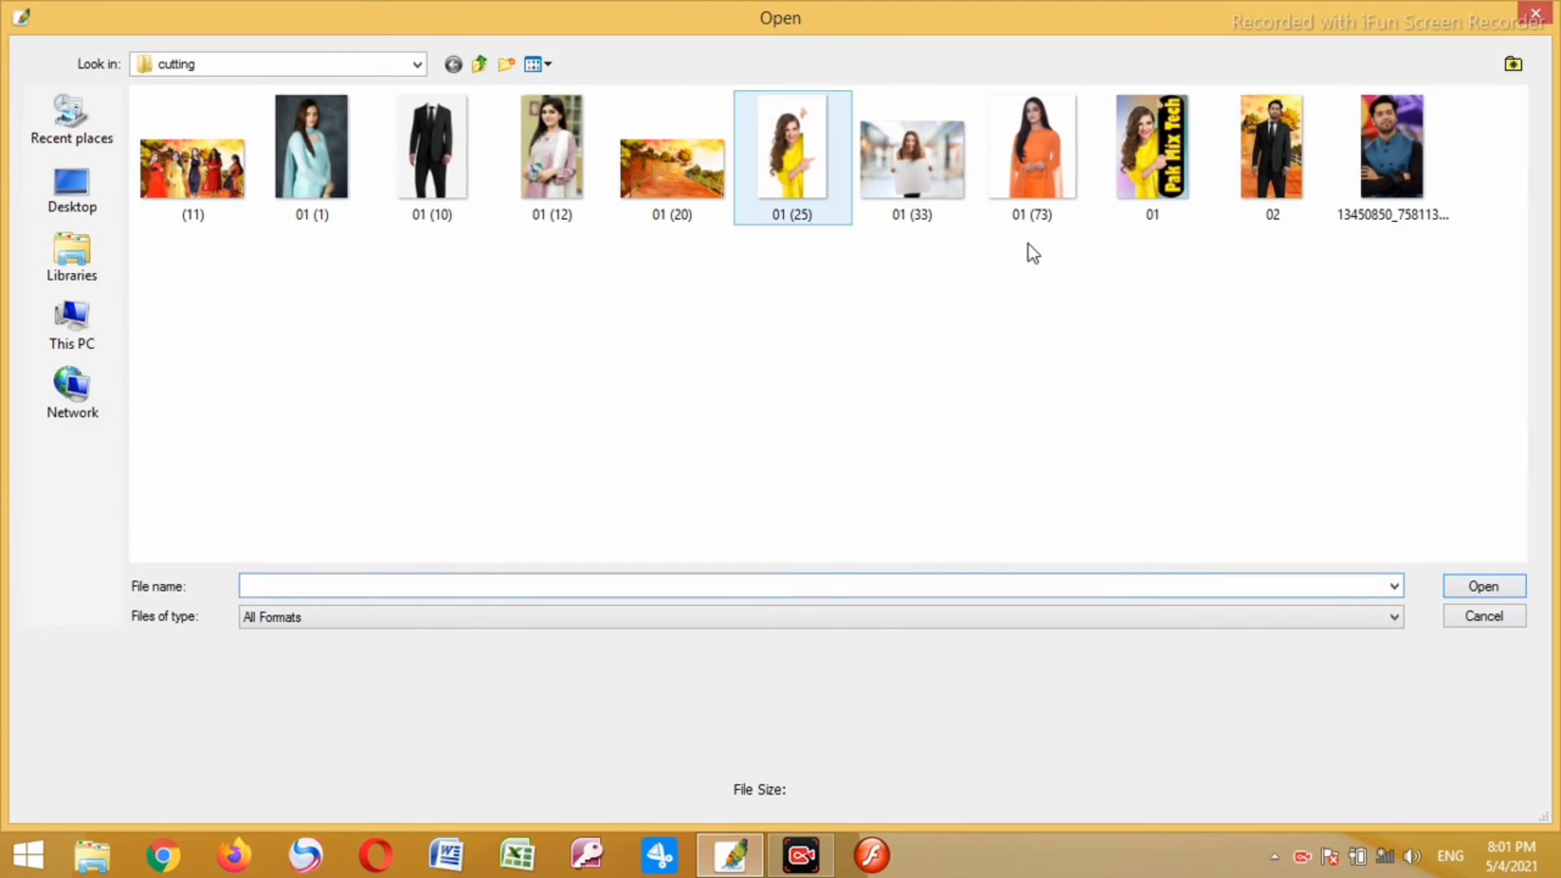
{"action": "left_click", "coordinate": [1130, 166]}
{"action": "double_click", "coordinate": [1129, 166]}
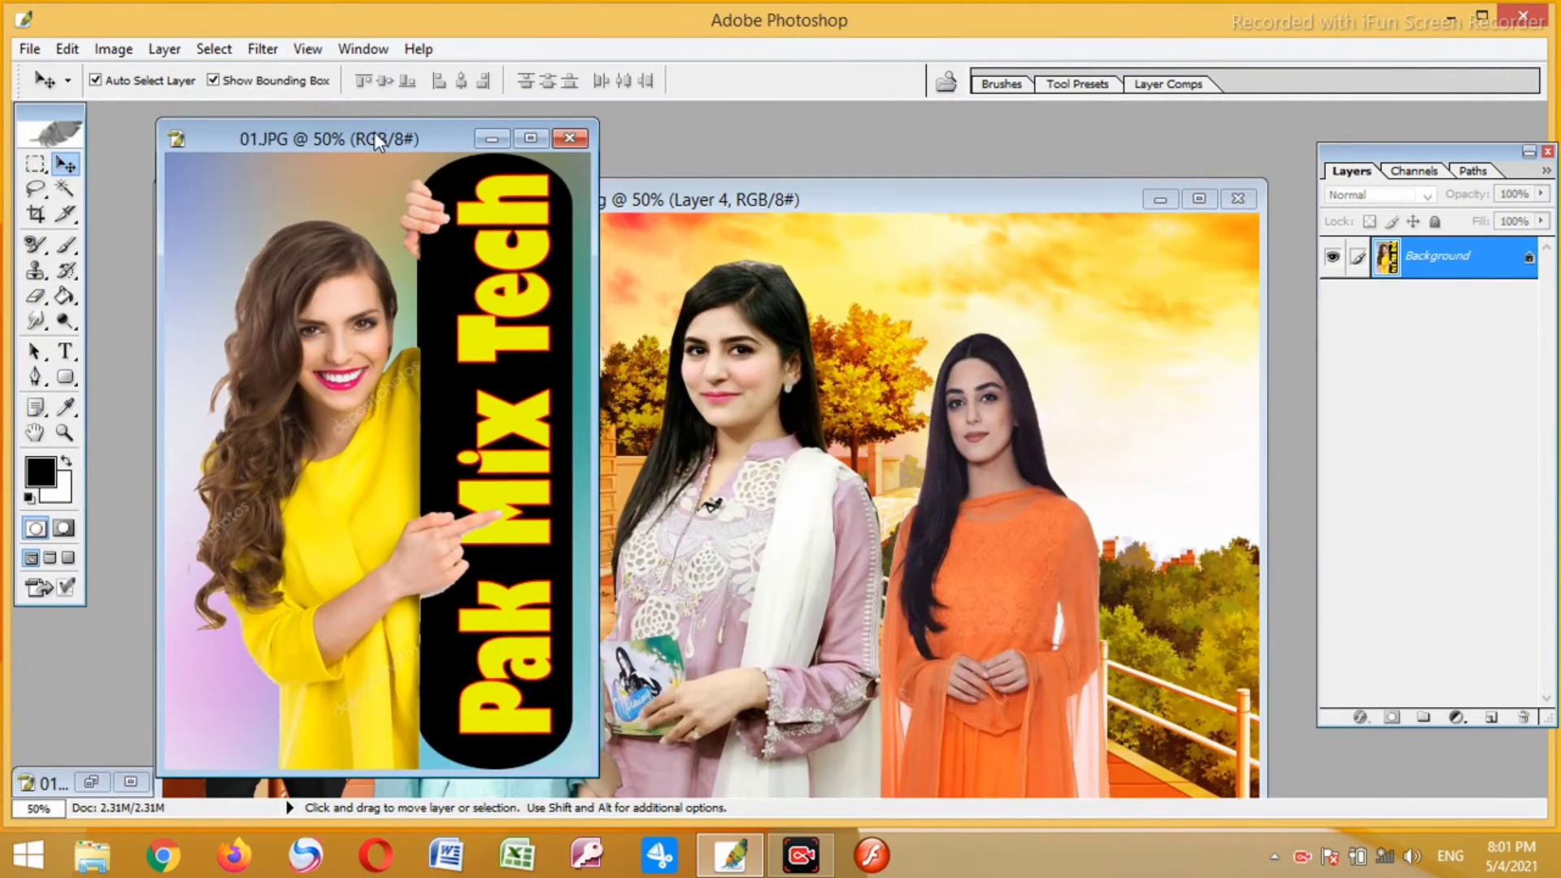
{"action": "left_click_drag", "start_coordinate": [374, 132], "coordinate": [460, 135]}
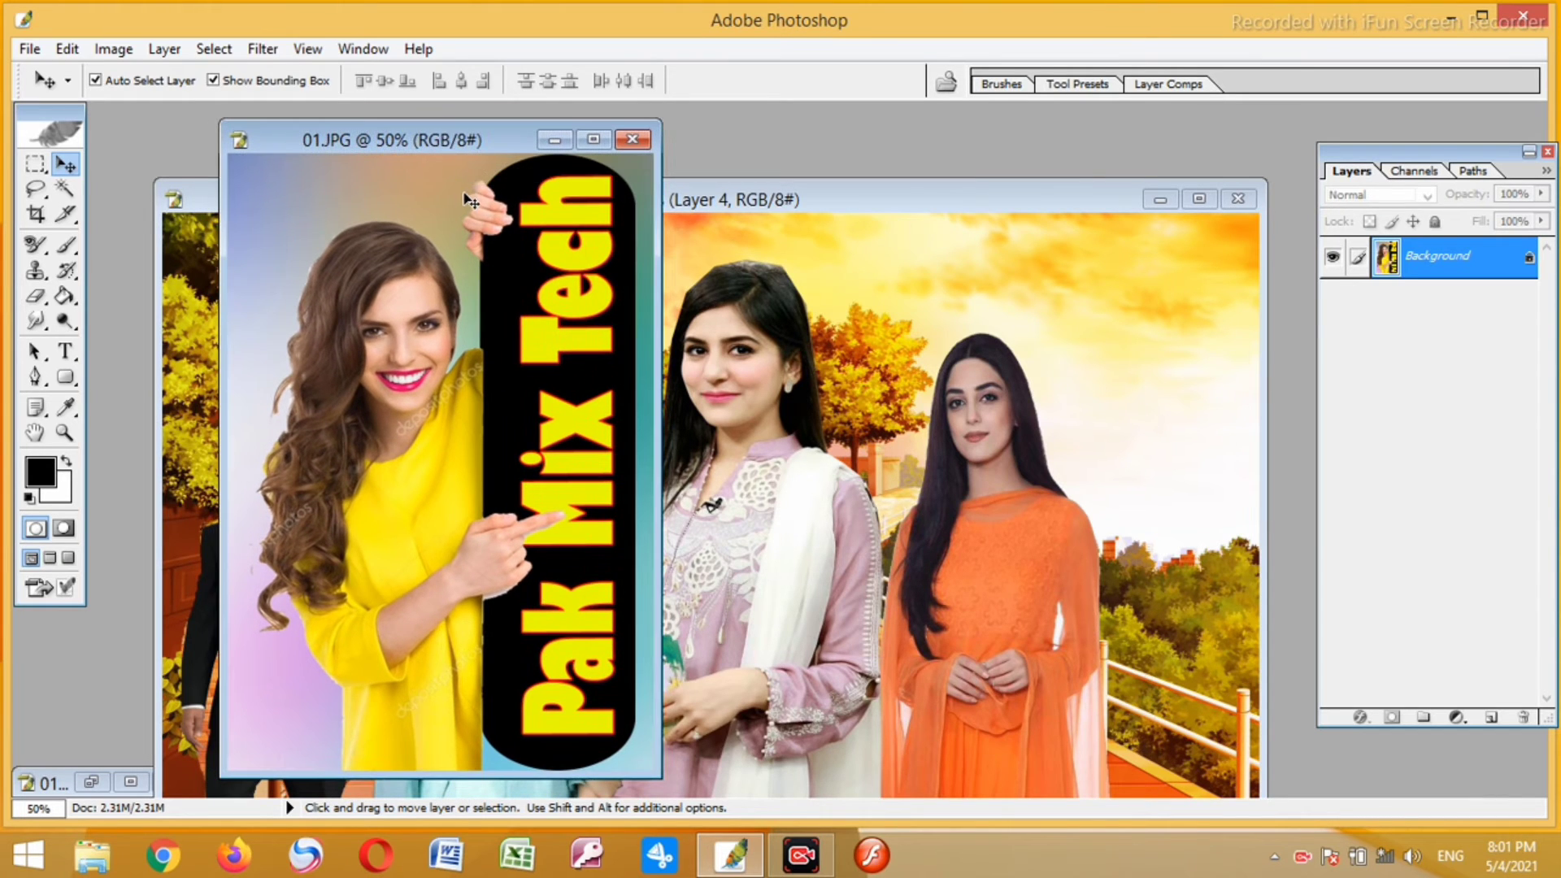
- Duplicate the 01.JPG image onto a new layer and create a blank document of the same size, placed beside it
{"action": "key", "text": "ctrl+j"}
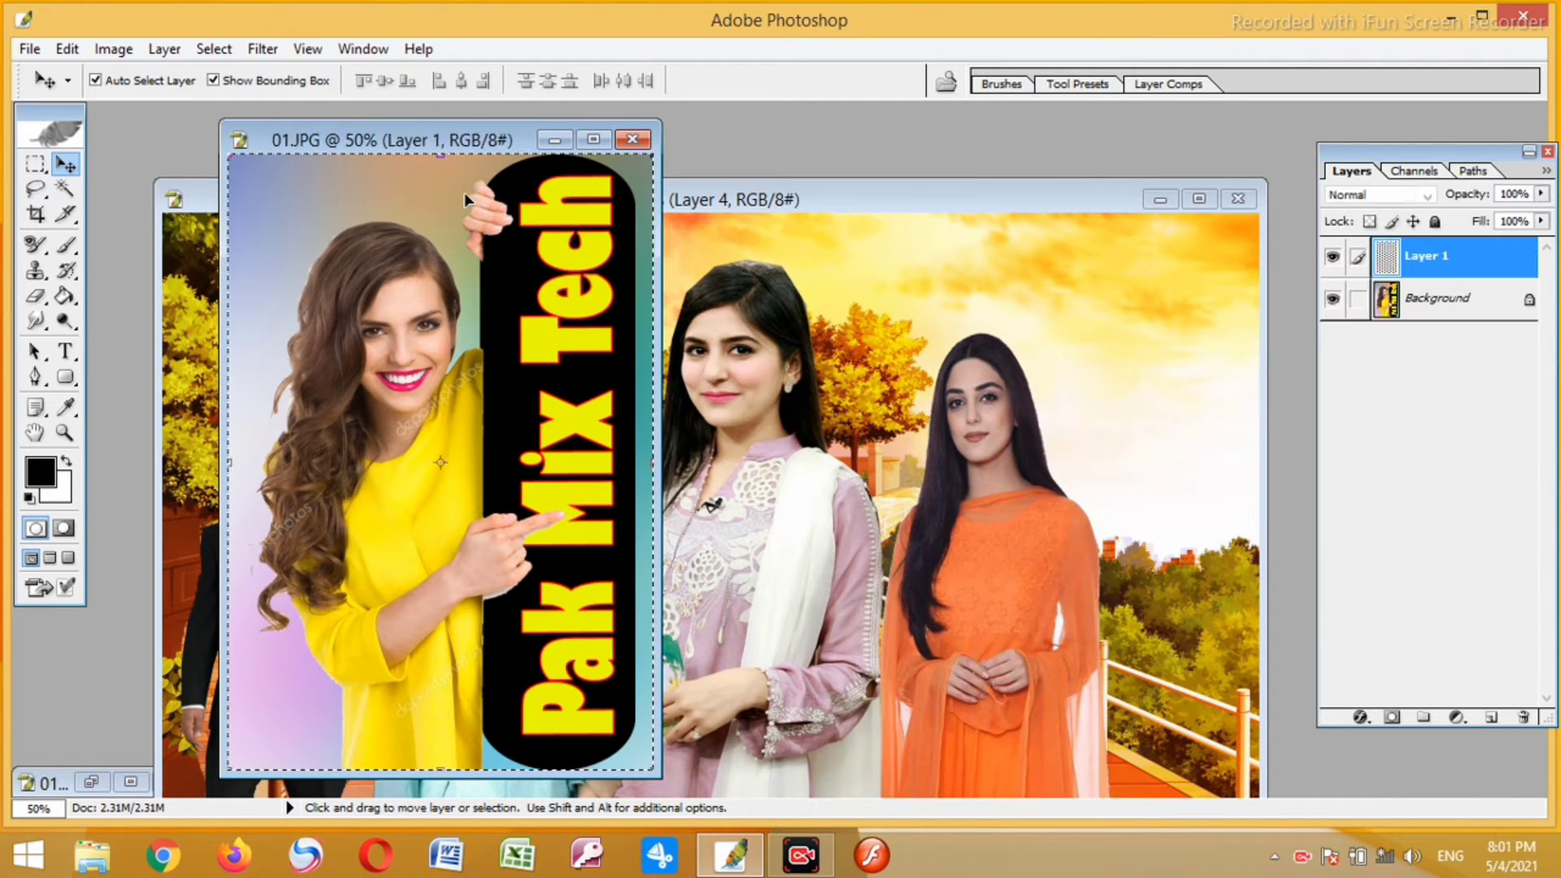
{"action": "key", "text": "ctrl+n"}
{"action": "key", "text": "Return"}
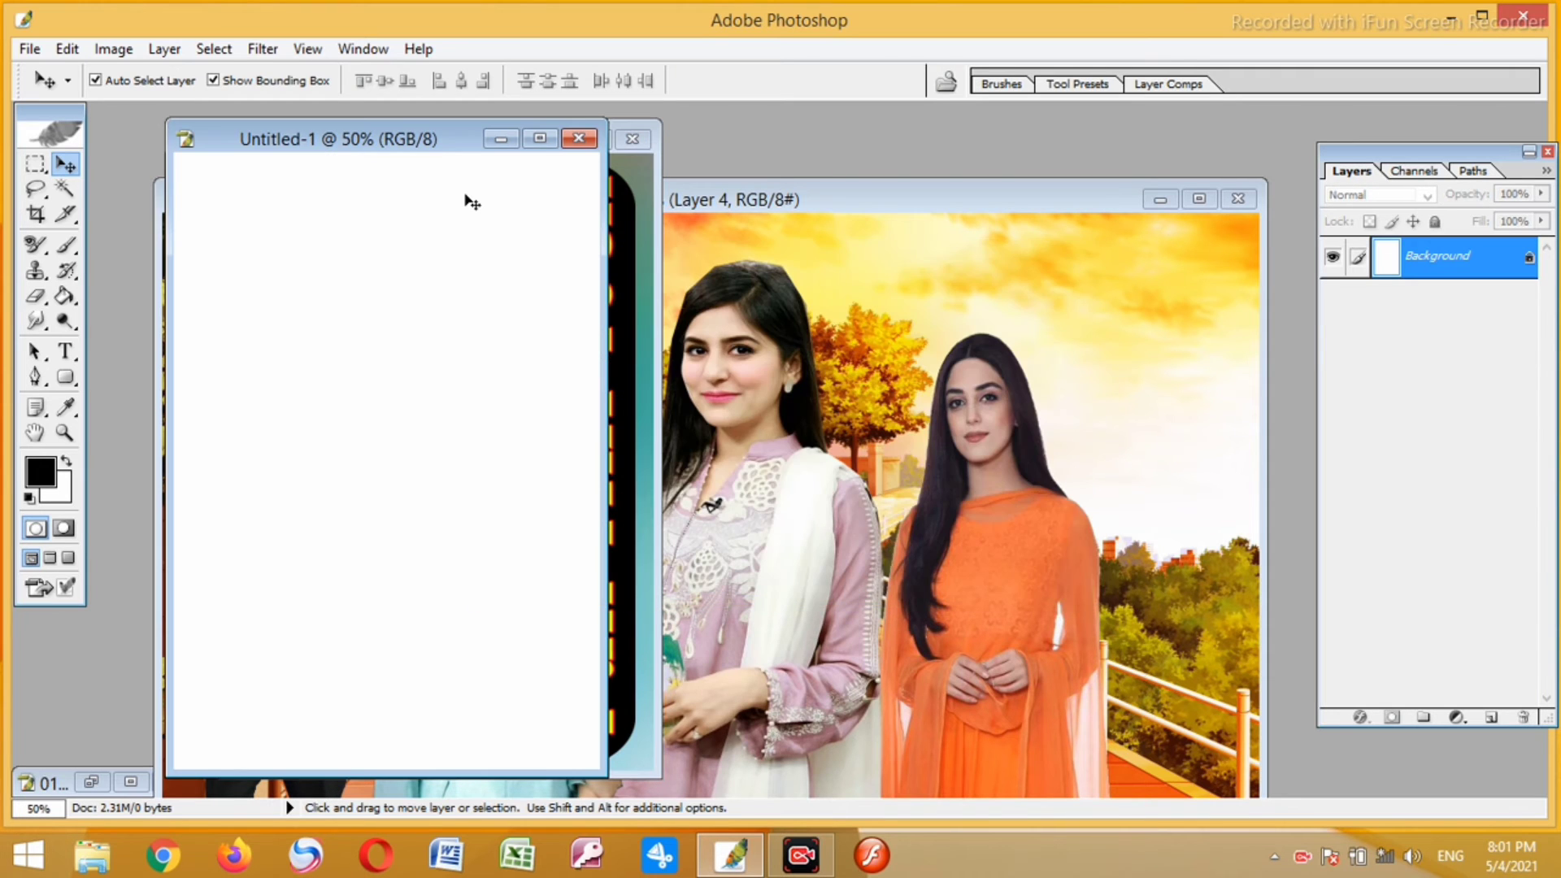
{"action": "left_click_drag", "start_coordinate": [434, 156], "coordinate": [943, 159]}
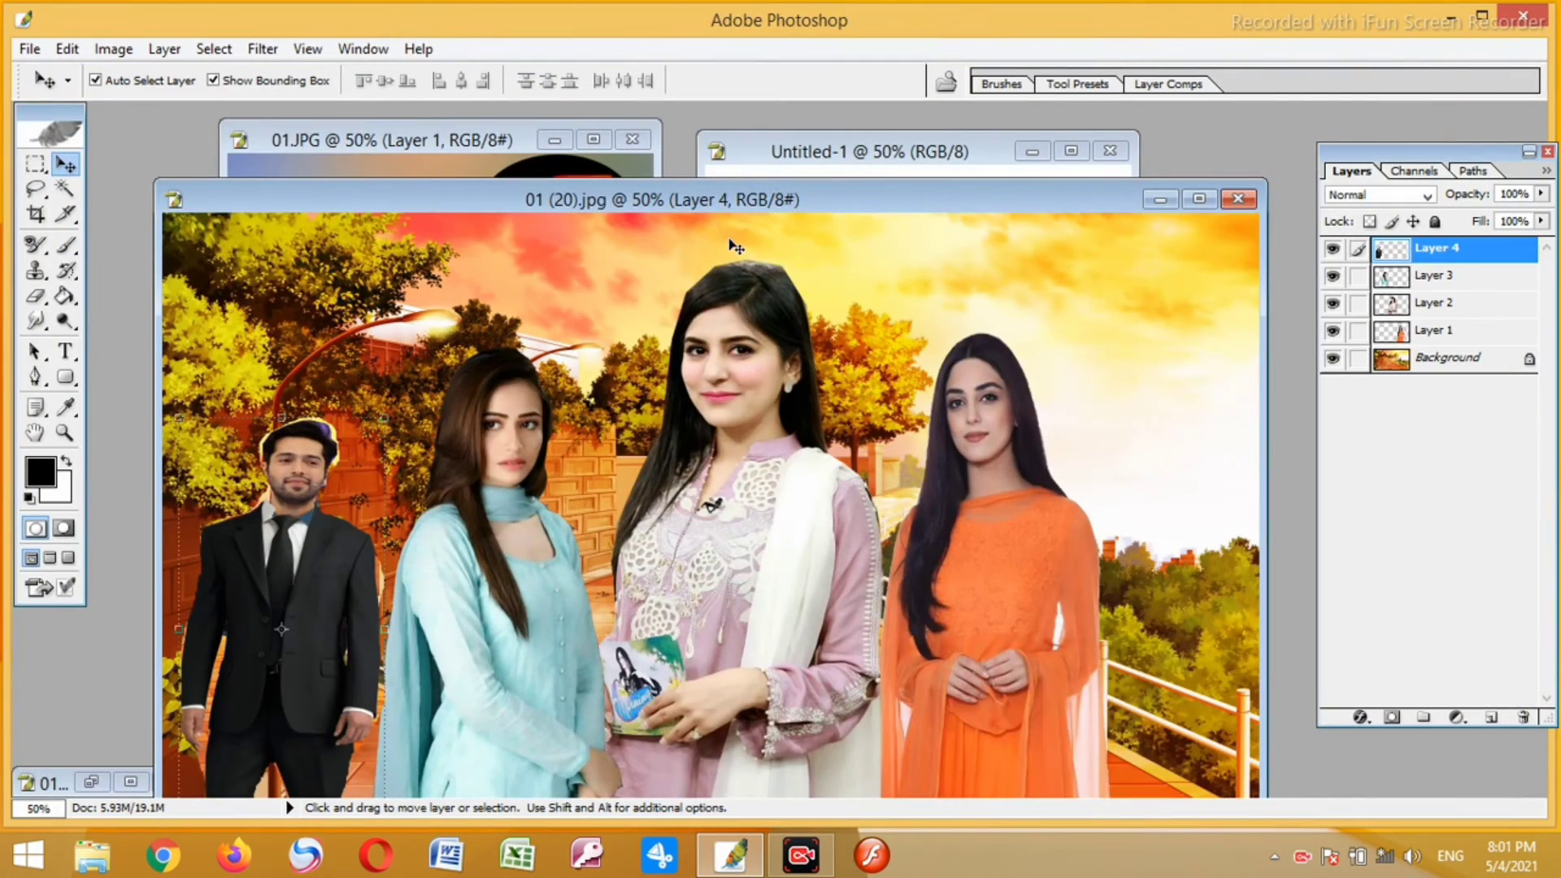
- Close the composited 01 (20).jpg without saving and reopen the original 01 (20).jpg street scene
{"action": "left_click", "coordinate": [1229, 203]}
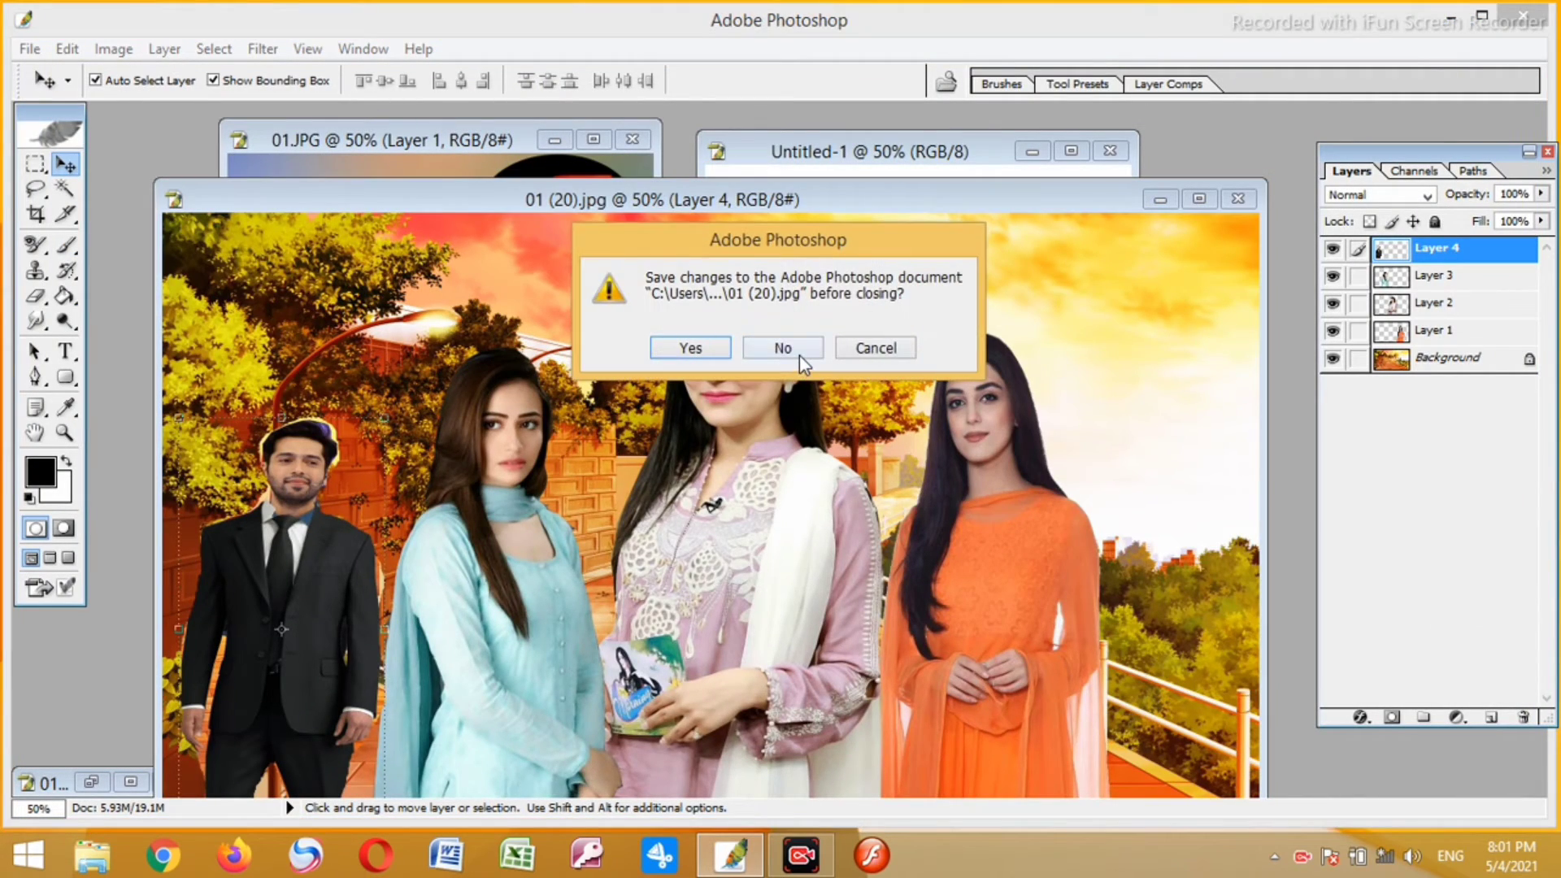
{"action": "left_click", "coordinate": [792, 349]}
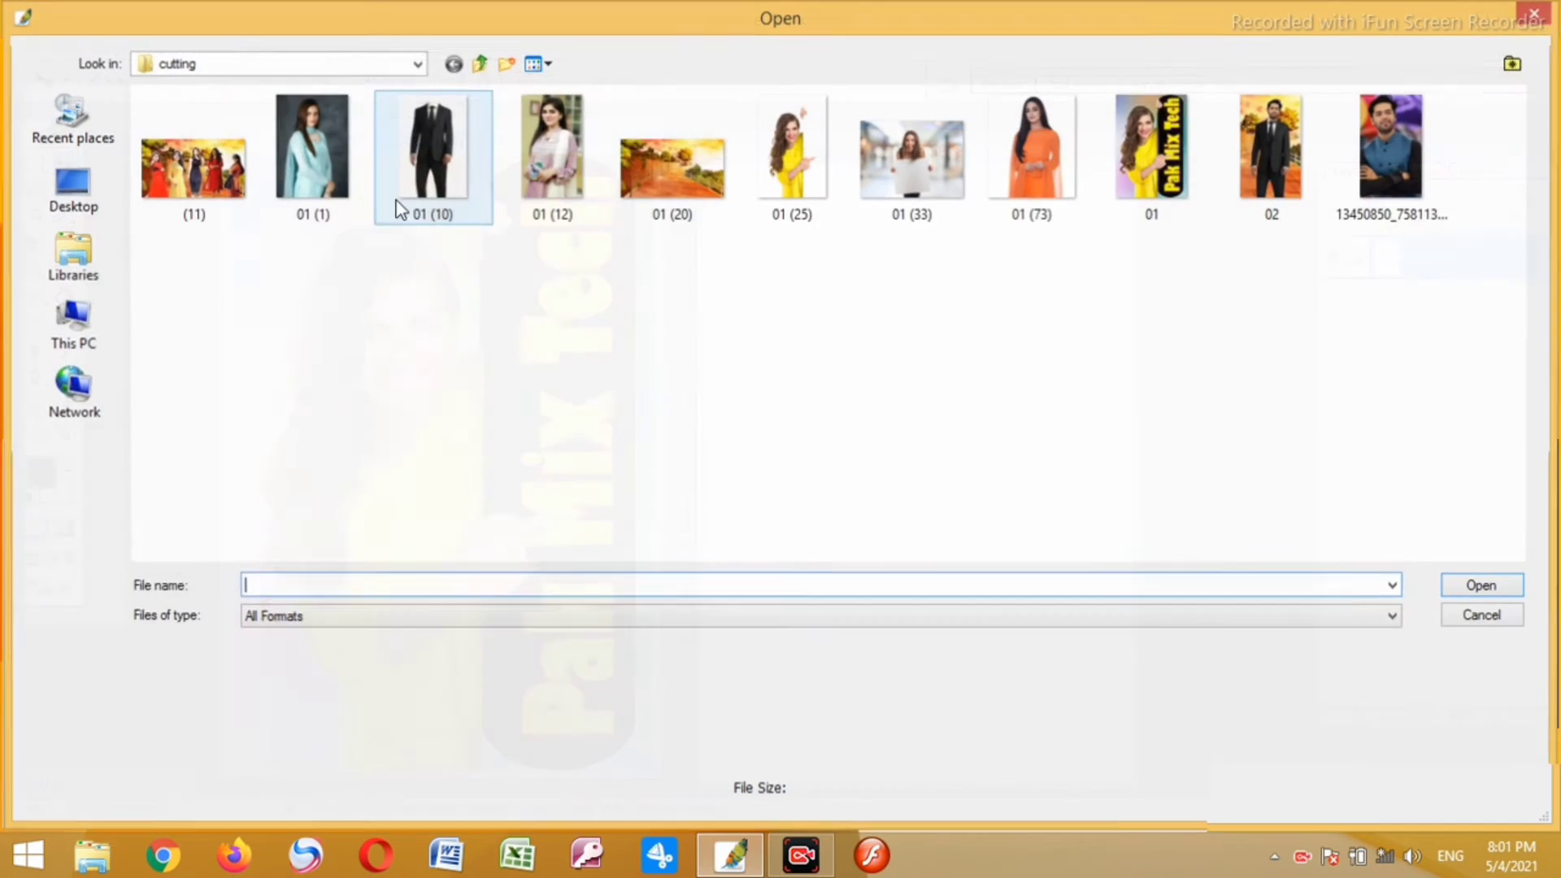
{"action": "left_click", "coordinate": [672, 157]}
{"action": "double_click", "coordinate": [673, 157]}
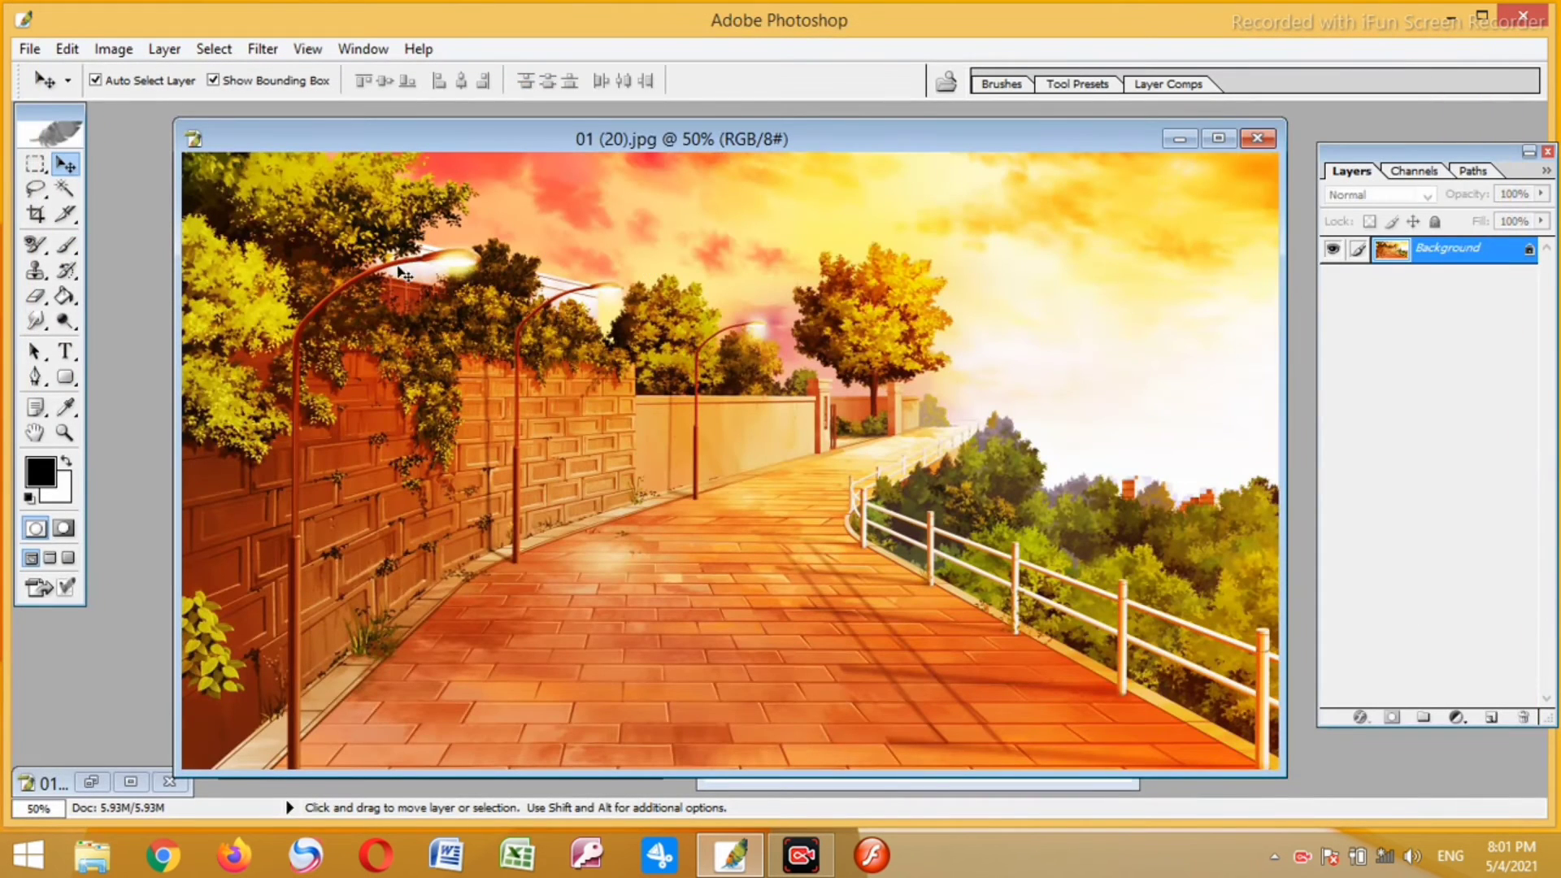
- Crop 01 (20).jpg to a full-height portrait strip around the middle of the street
{"action": "left_click", "coordinate": [36, 214]}
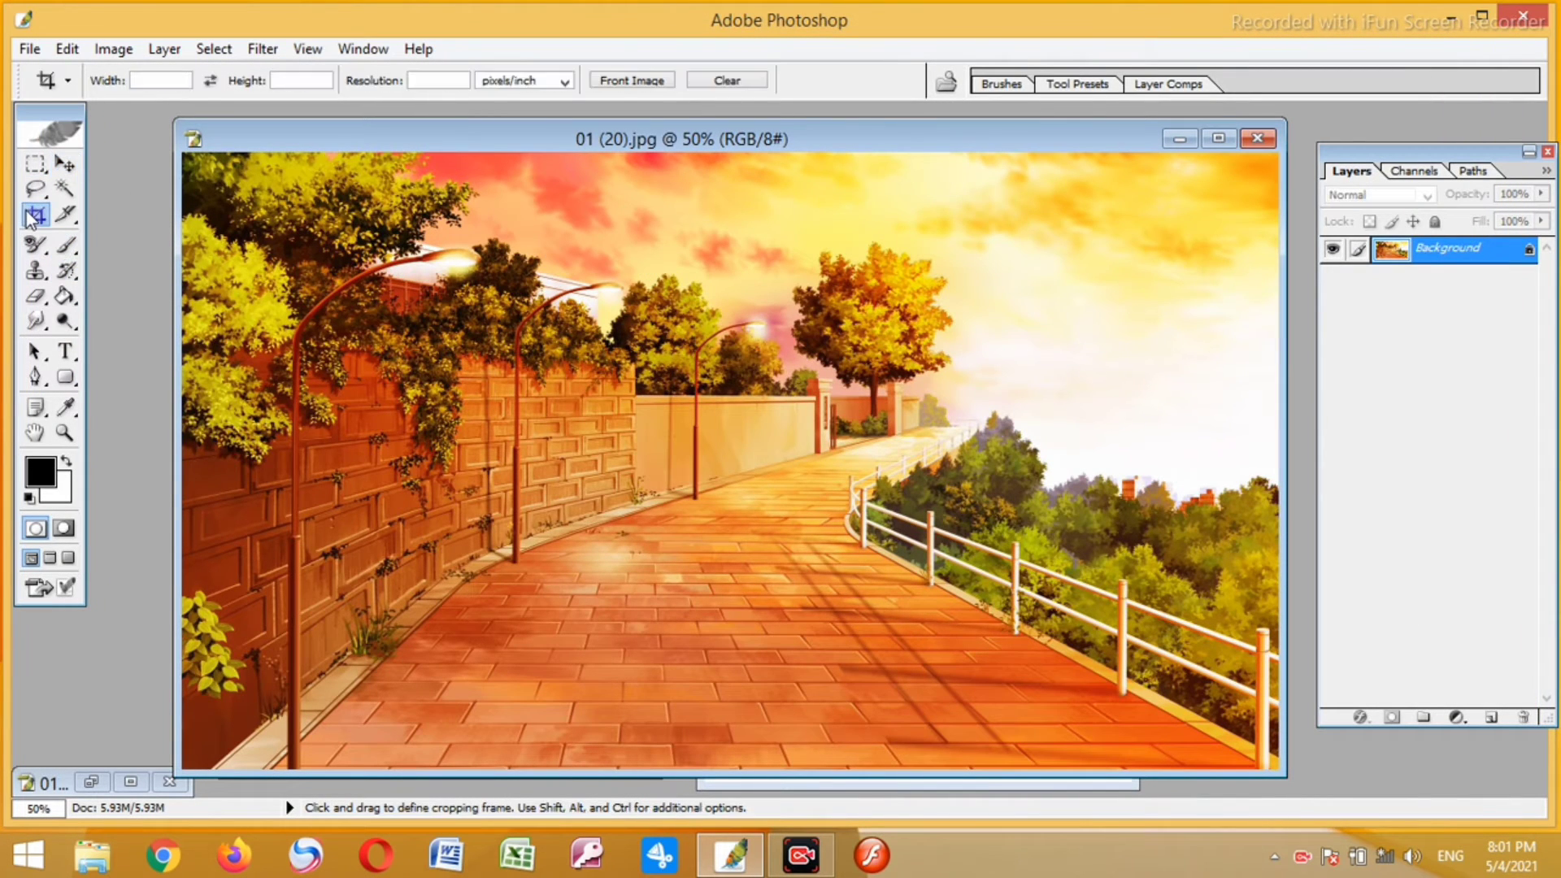
{"action": "left_click_drag", "start_coordinate": [516, 148], "coordinate": [909, 782]}
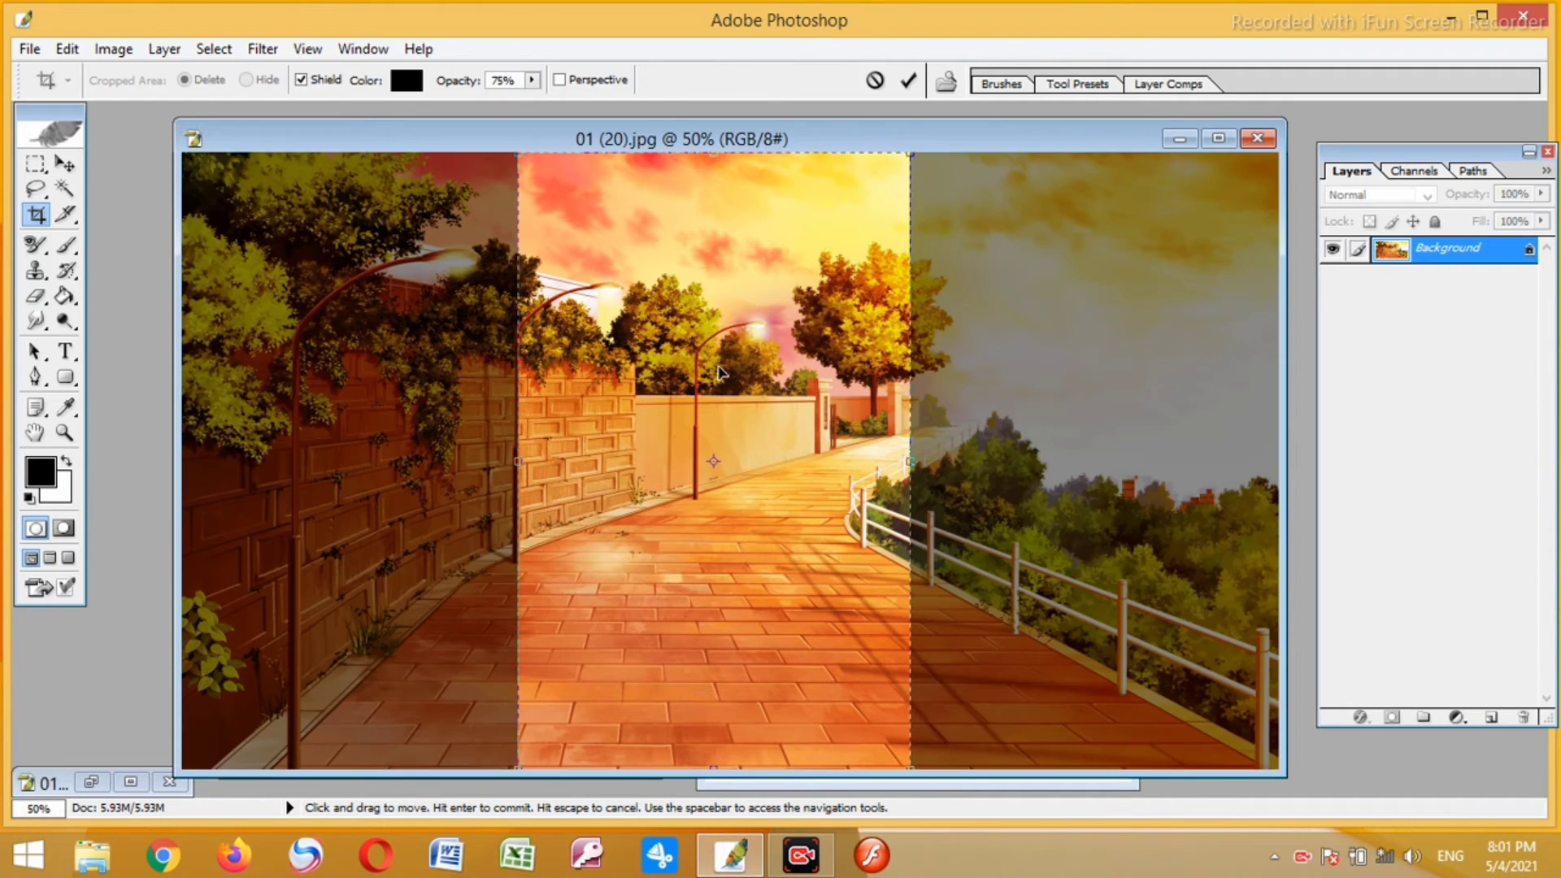
{"action": "key", "text": "Return"}
- Copy the cropped street scene into Untitled-1 and stretch it horizontally to fill the canvas width
{"action": "left_click", "coordinate": [65, 164]}
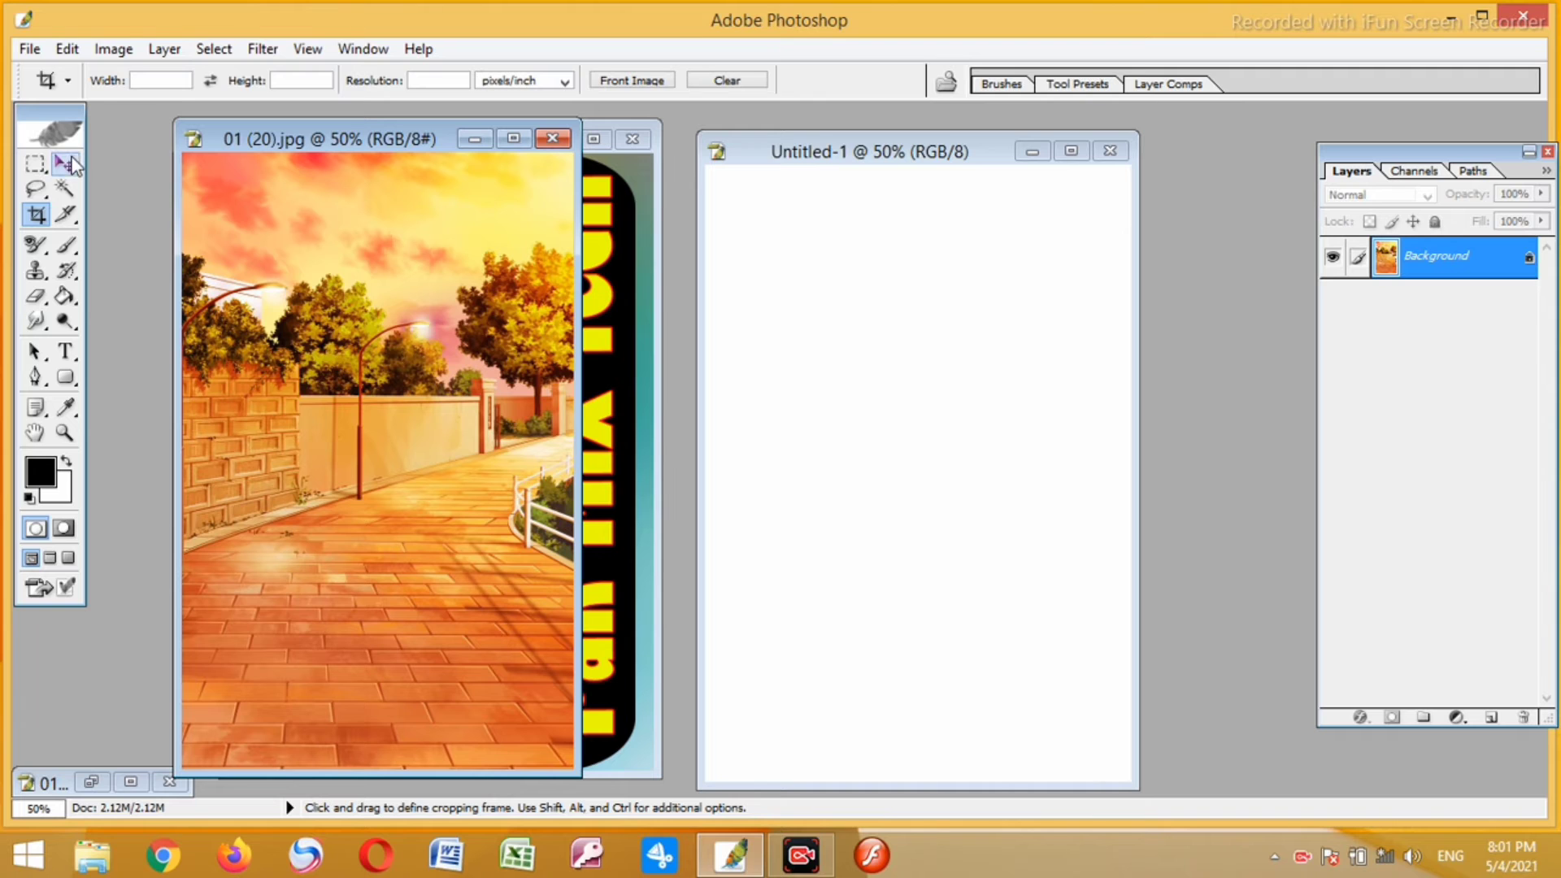
{"action": "left_click_drag", "start_coordinate": [390, 263], "coordinate": [814, 292]}
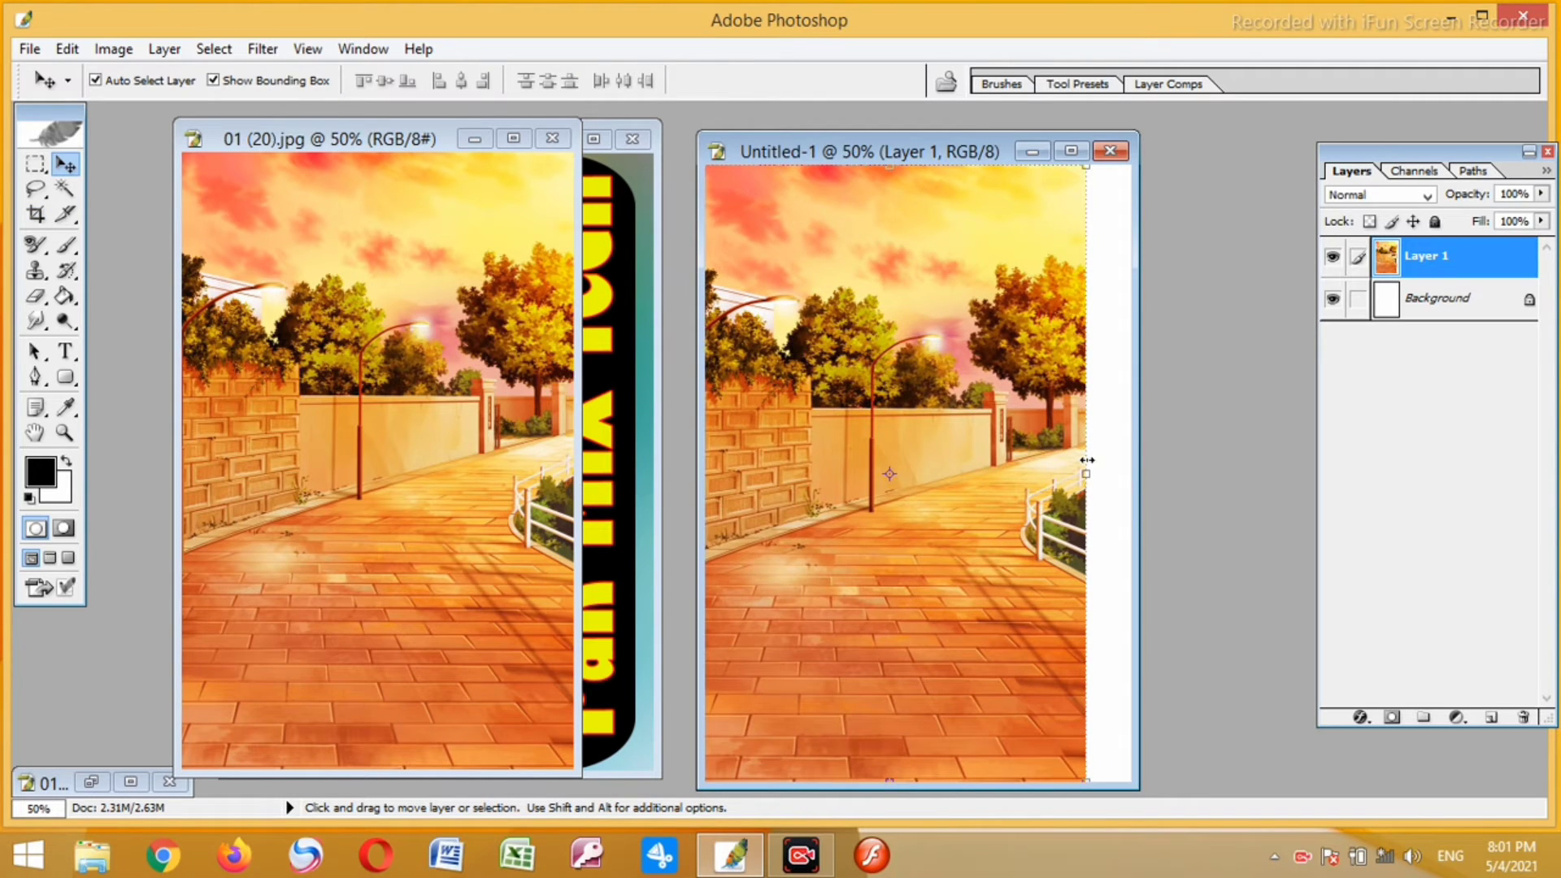
{"action": "left_click_drag", "start_coordinate": [1087, 460], "coordinate": [1145, 461]}
{"action": "key", "text": "Return"}
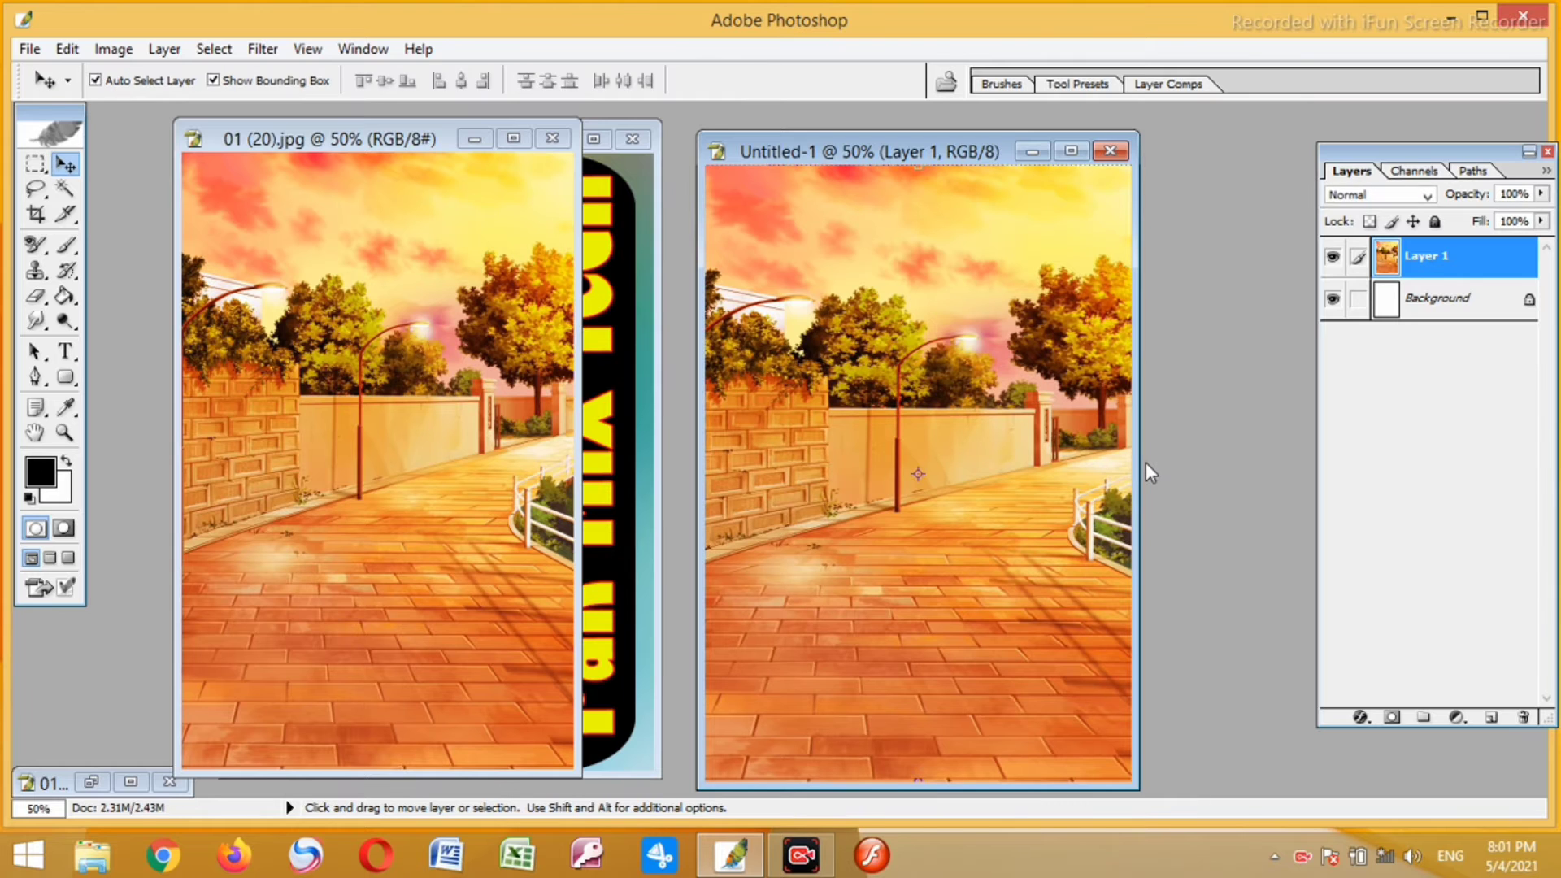
- Close 01 (20).jpg without saving, then open 01 (25).jpg and place its window next to Untitled-1
{"action": "left_click", "coordinate": [395, 276]}
{"action": "left_click", "coordinate": [550, 138]}
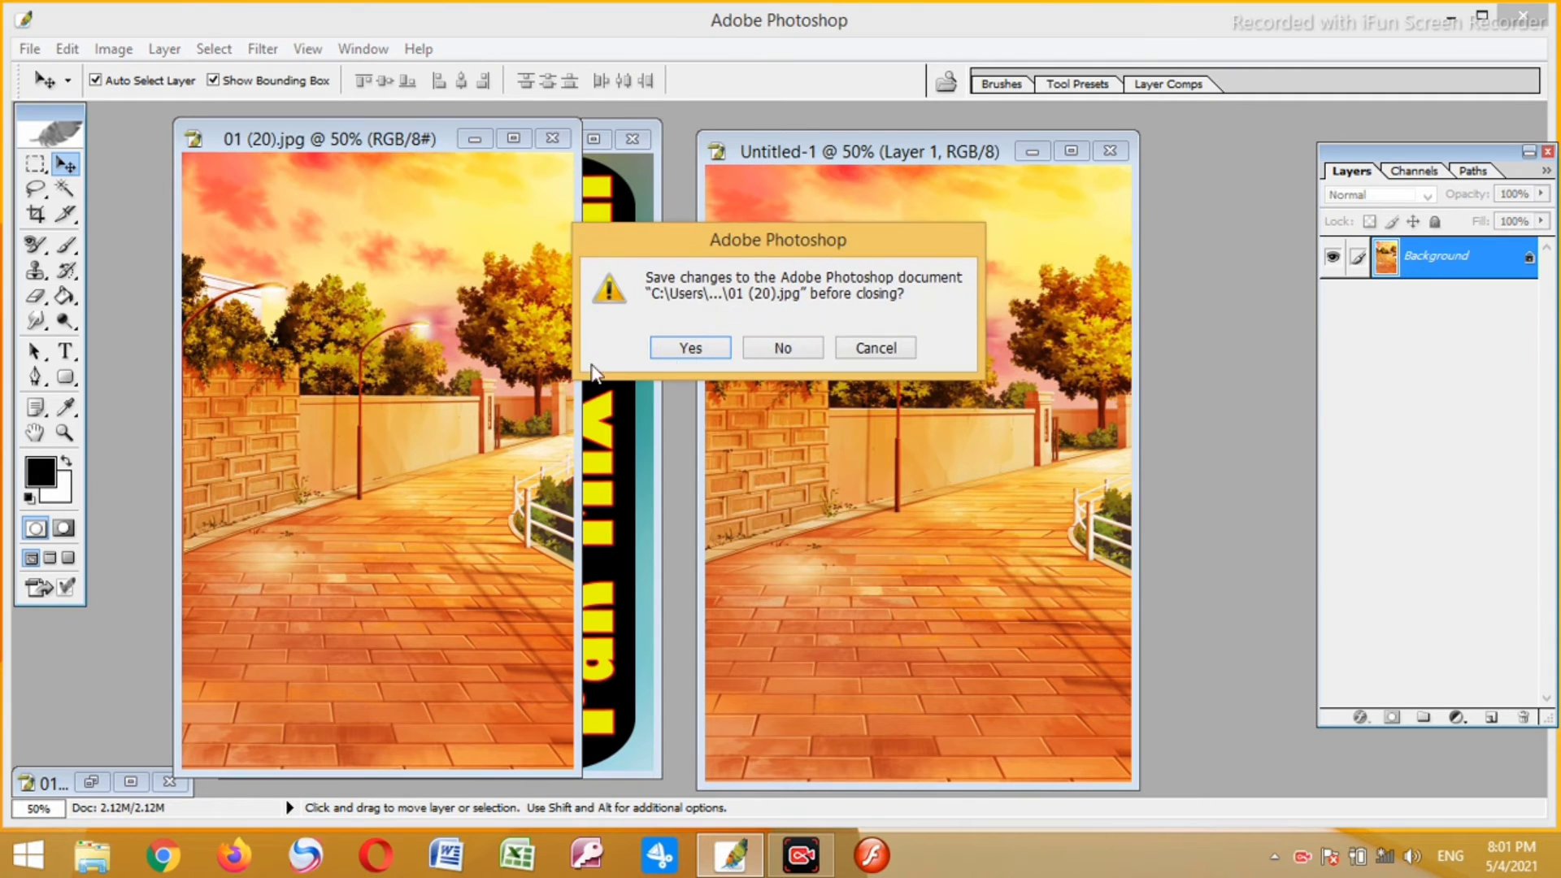
{"action": "left_click", "coordinate": [780, 347]}
{"action": "double_click", "coordinate": [147, 216]}
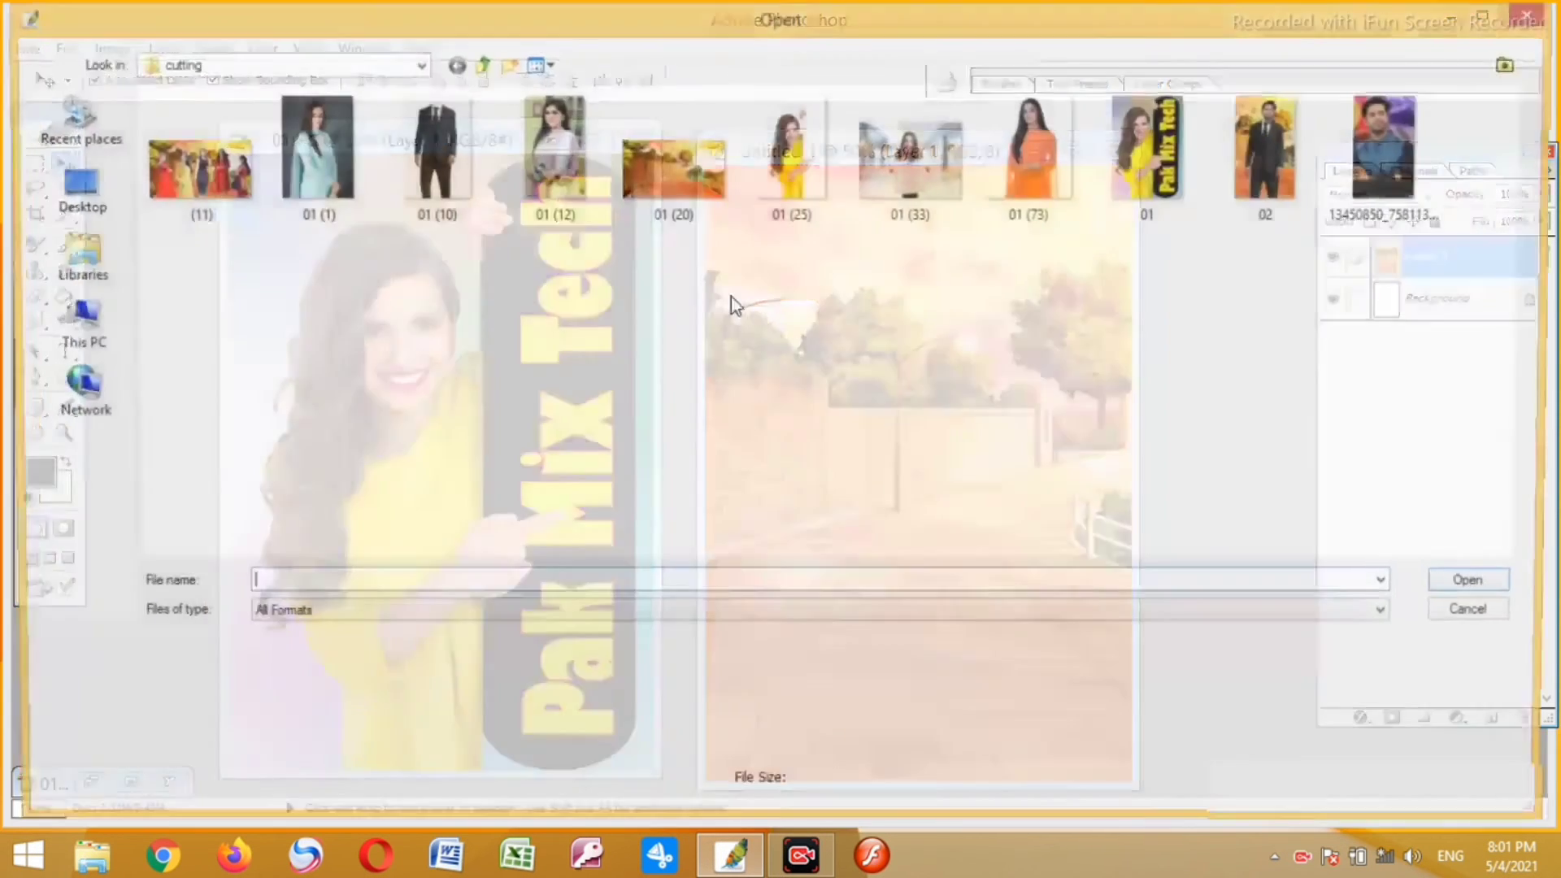
{"action": "double_click", "coordinate": [782, 196]}
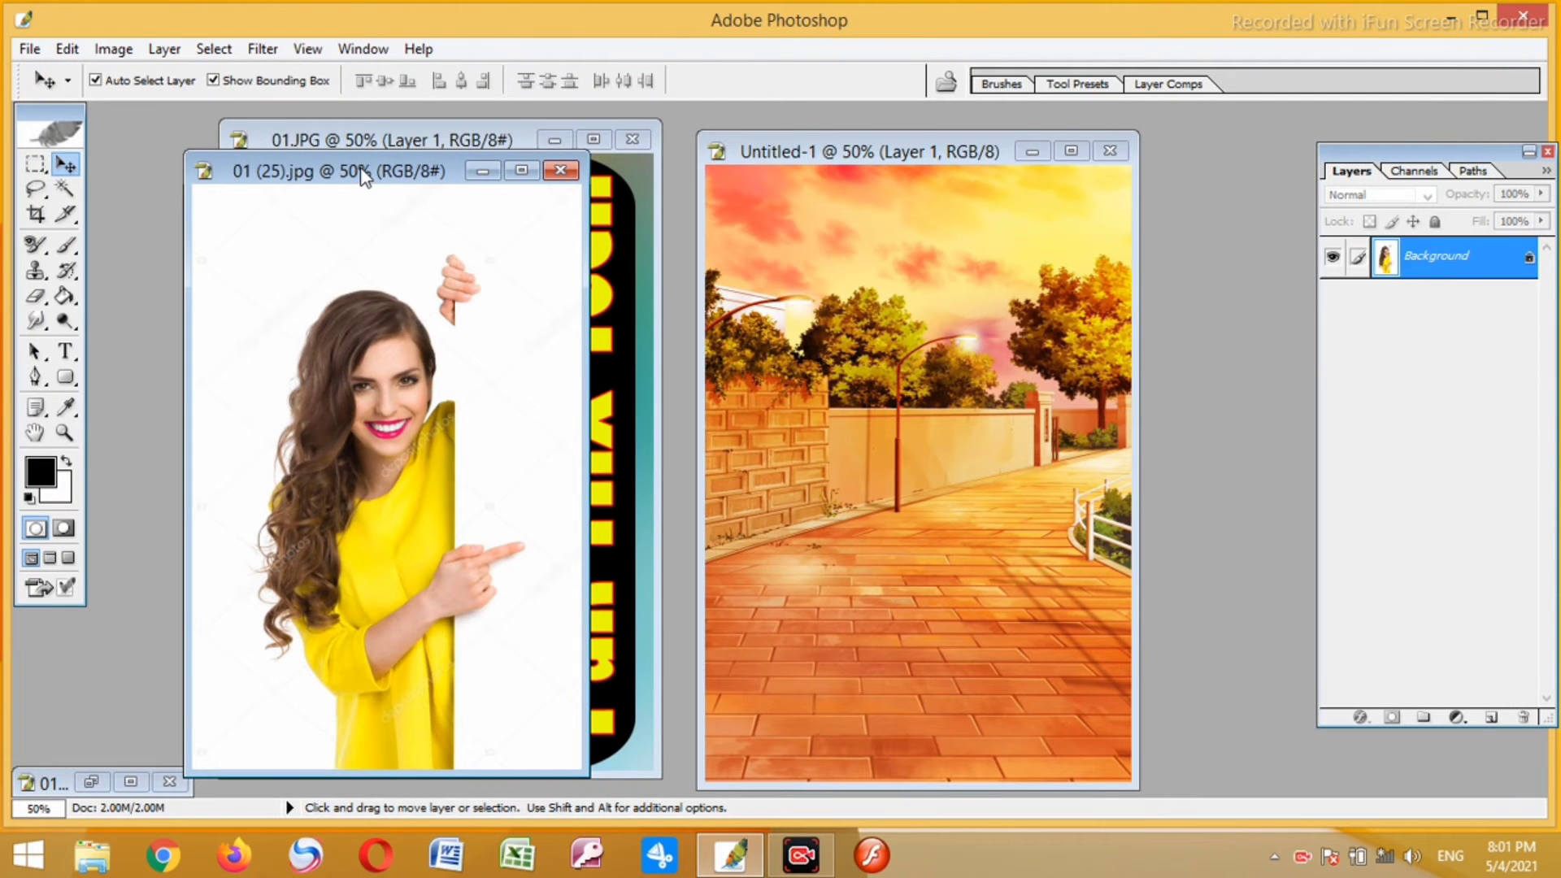
{"action": "left_click_drag", "start_coordinate": [363, 177], "coordinate": [484, 156]}
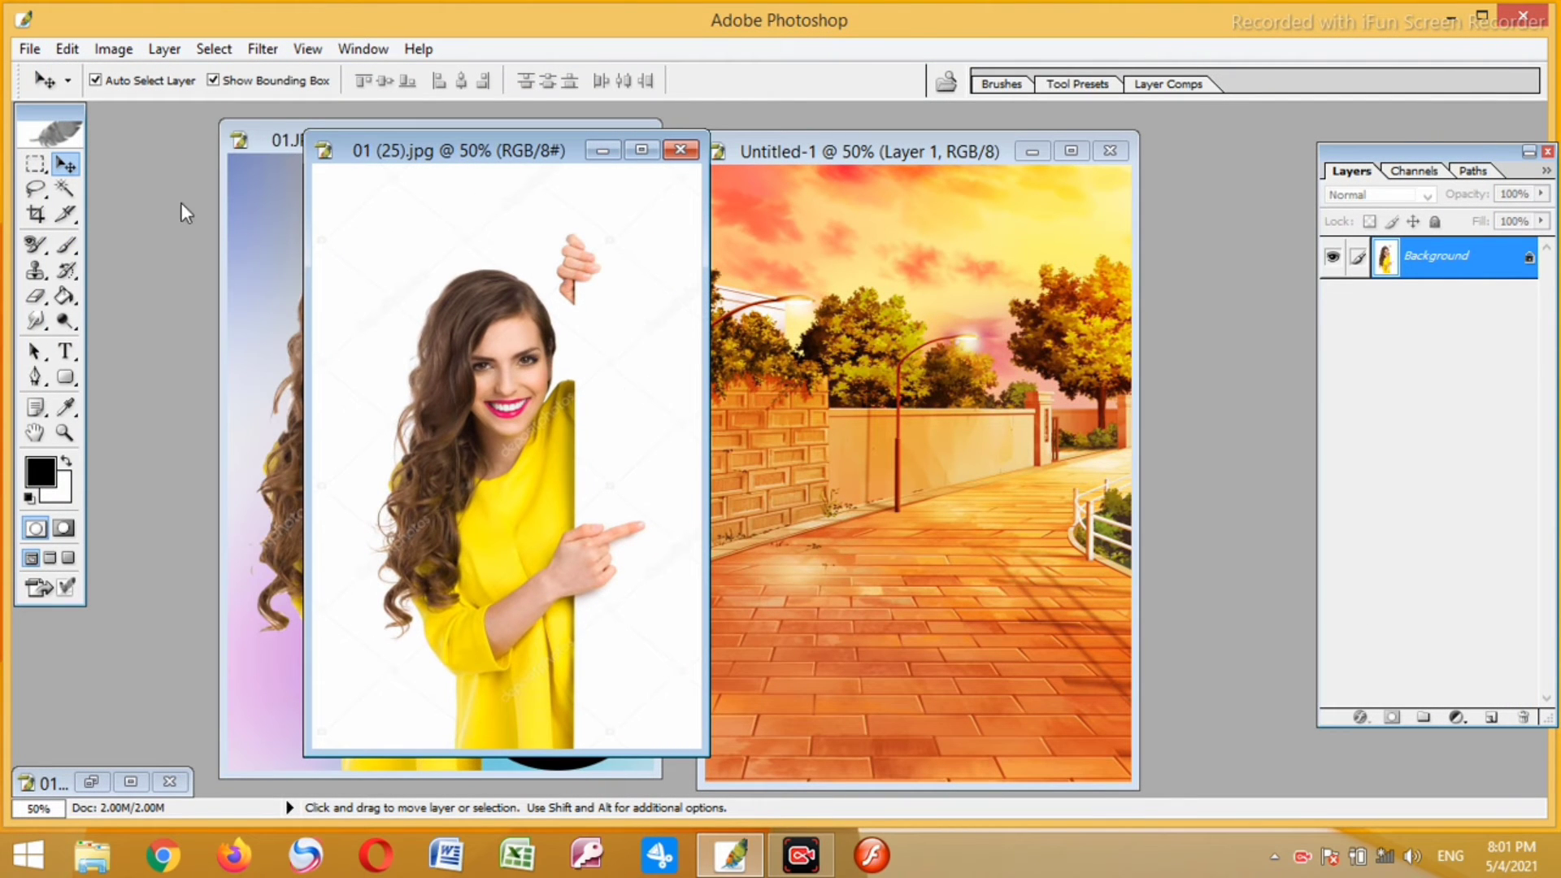
- Copy the picture of the woman in yellow into Untitled-1 and centre it over the street scene
{"action": "left_click_drag", "start_coordinate": [465, 400], "coordinate": [772, 389]}
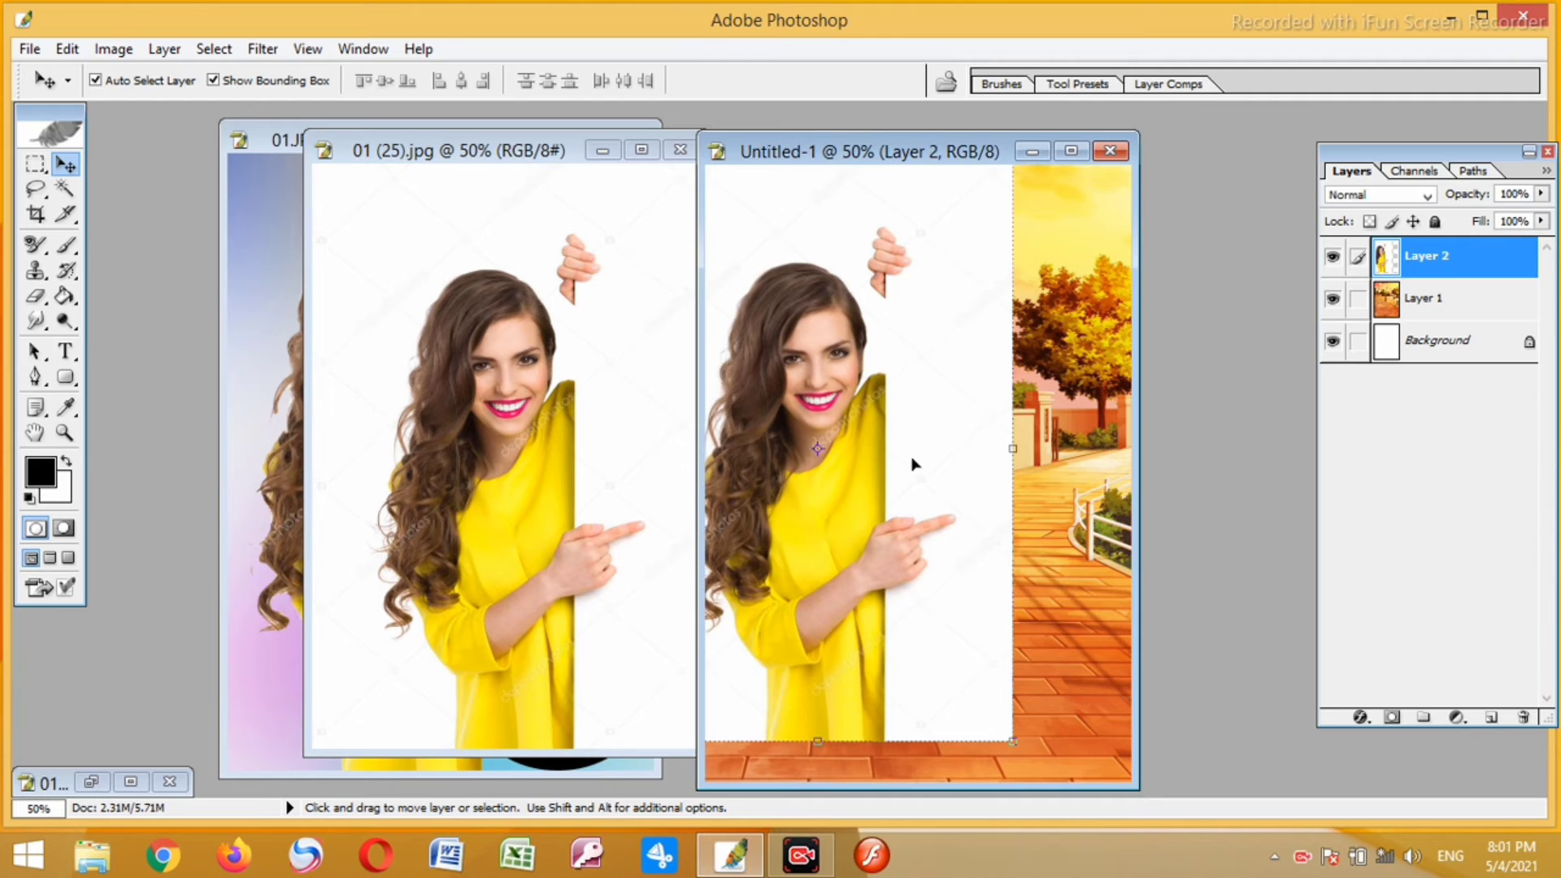
{"action": "left_click_drag", "start_coordinate": [912, 463], "coordinate": [995, 471]}
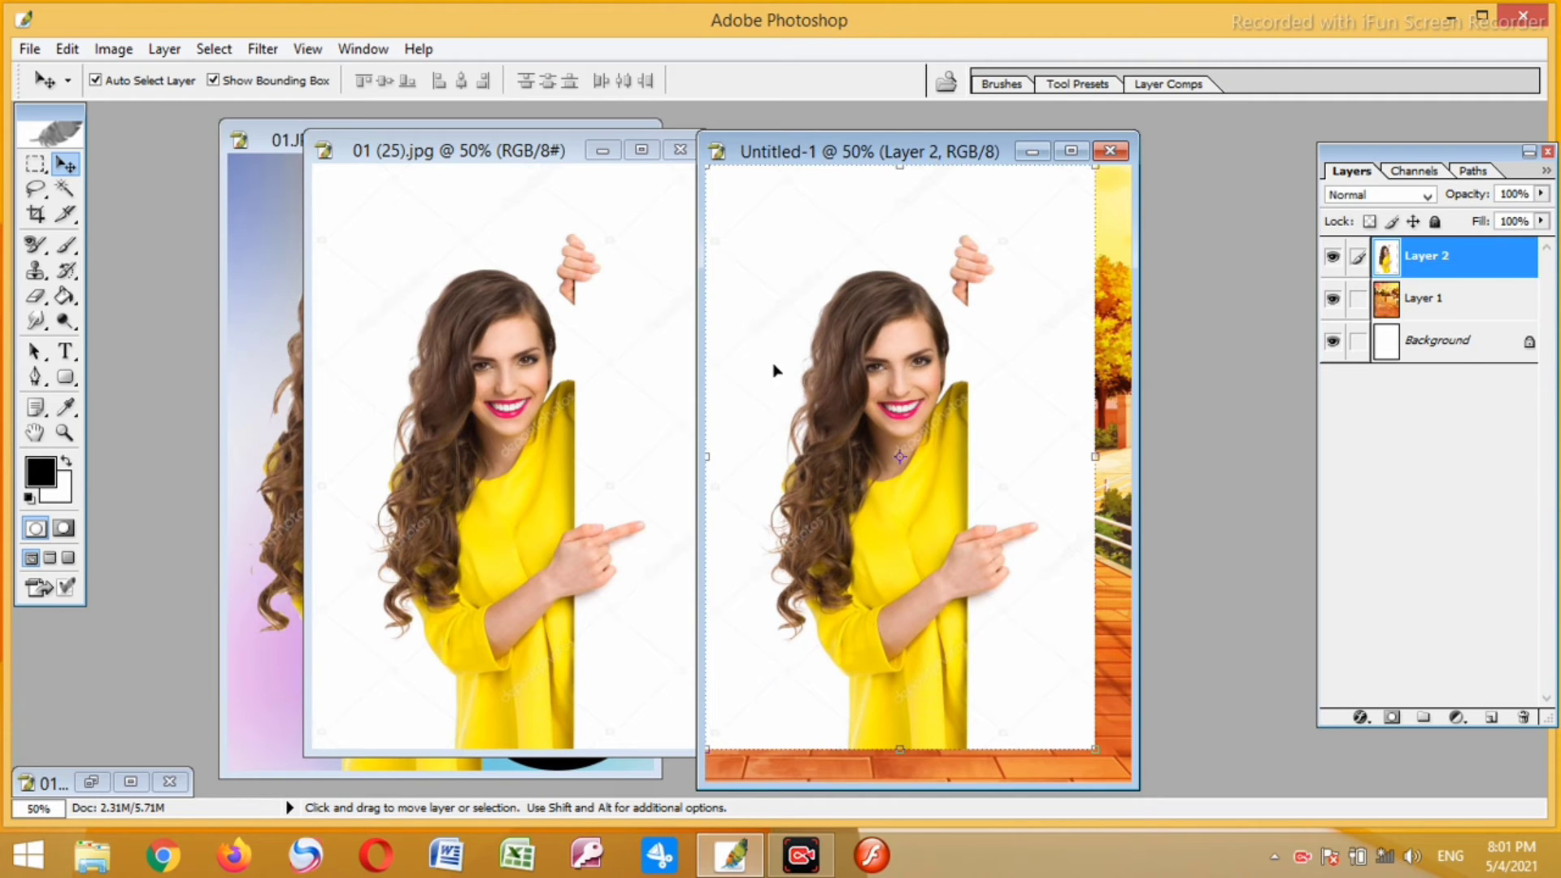
{"action": "left_click_drag", "start_coordinate": [773, 371], "coordinate": [789, 378]}
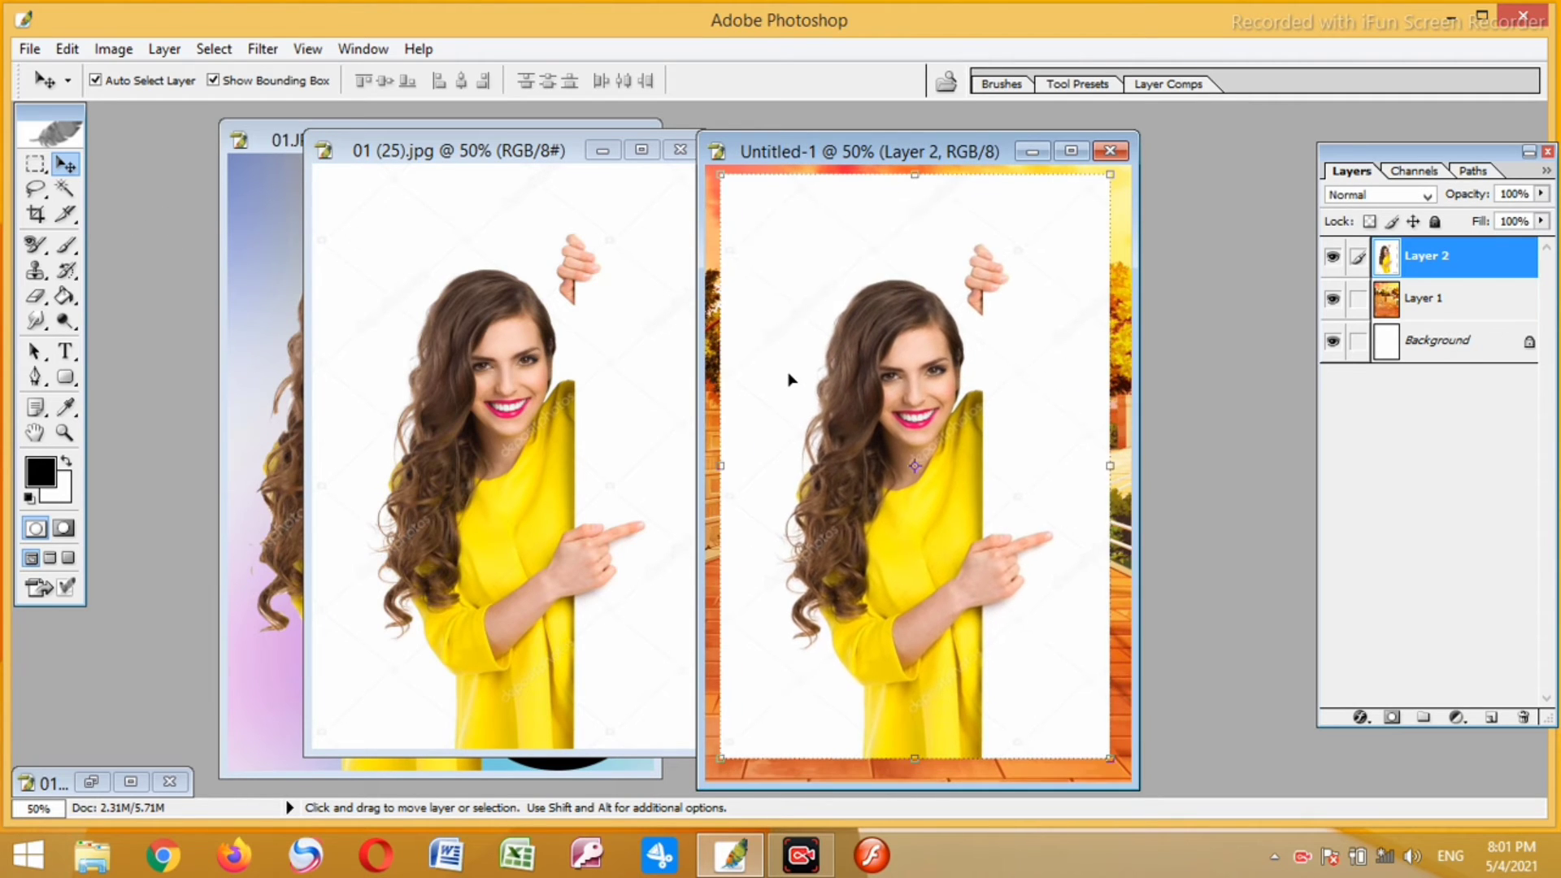
- Remove the white background around the woman in Untitled-1 using a Magic Wand selection with tolerance 32, and deselect
{"action": "left_click", "coordinate": [64, 188]}
{"action": "left_click", "coordinate": [795, 227]}
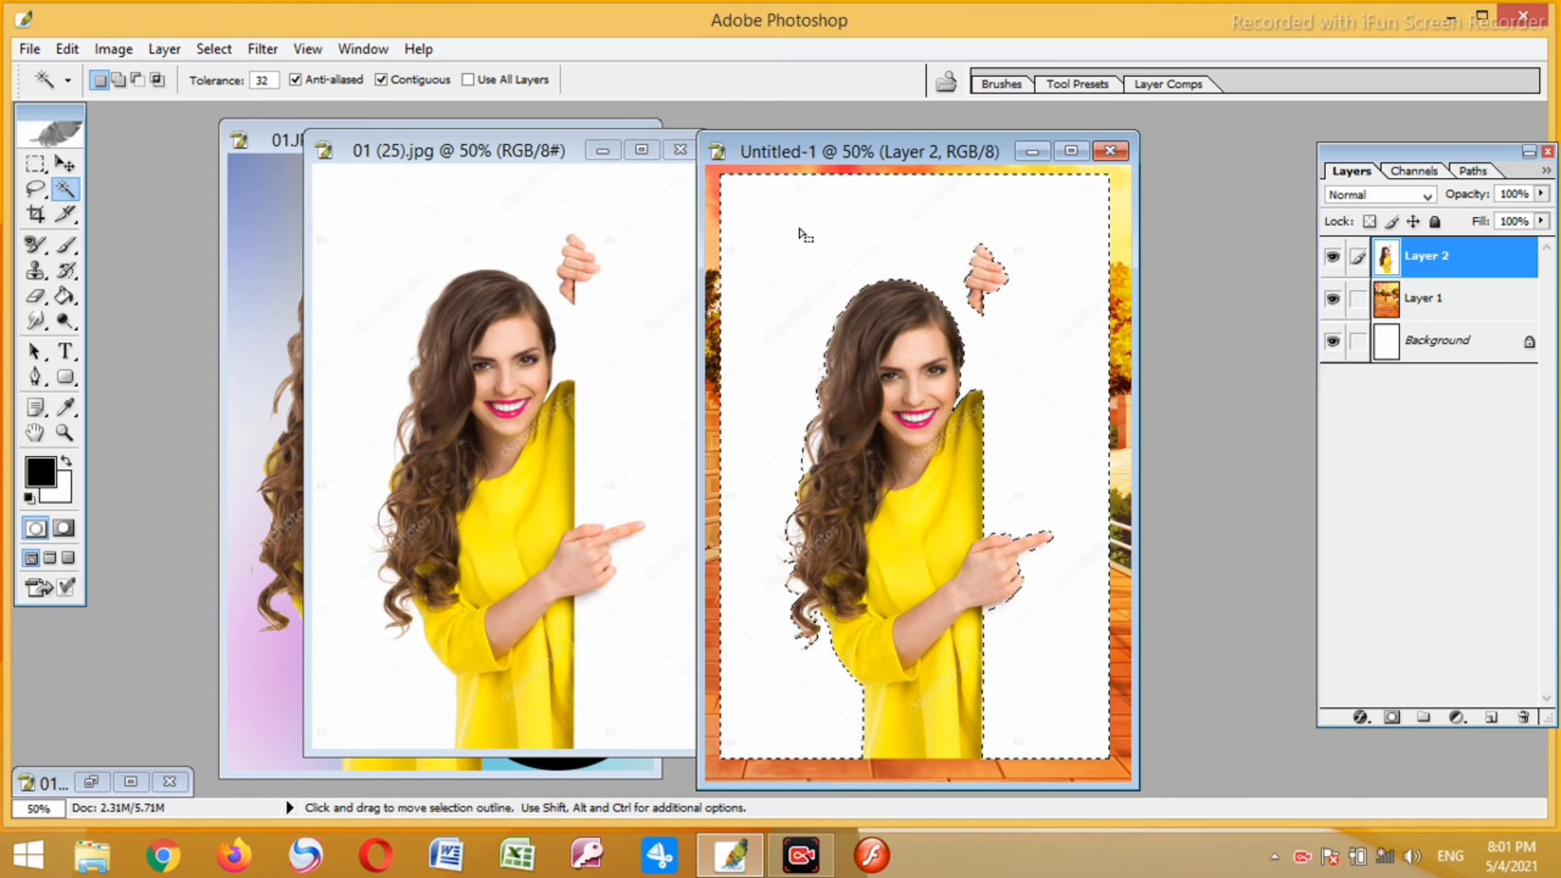
{"action": "key", "text": "Delete"}
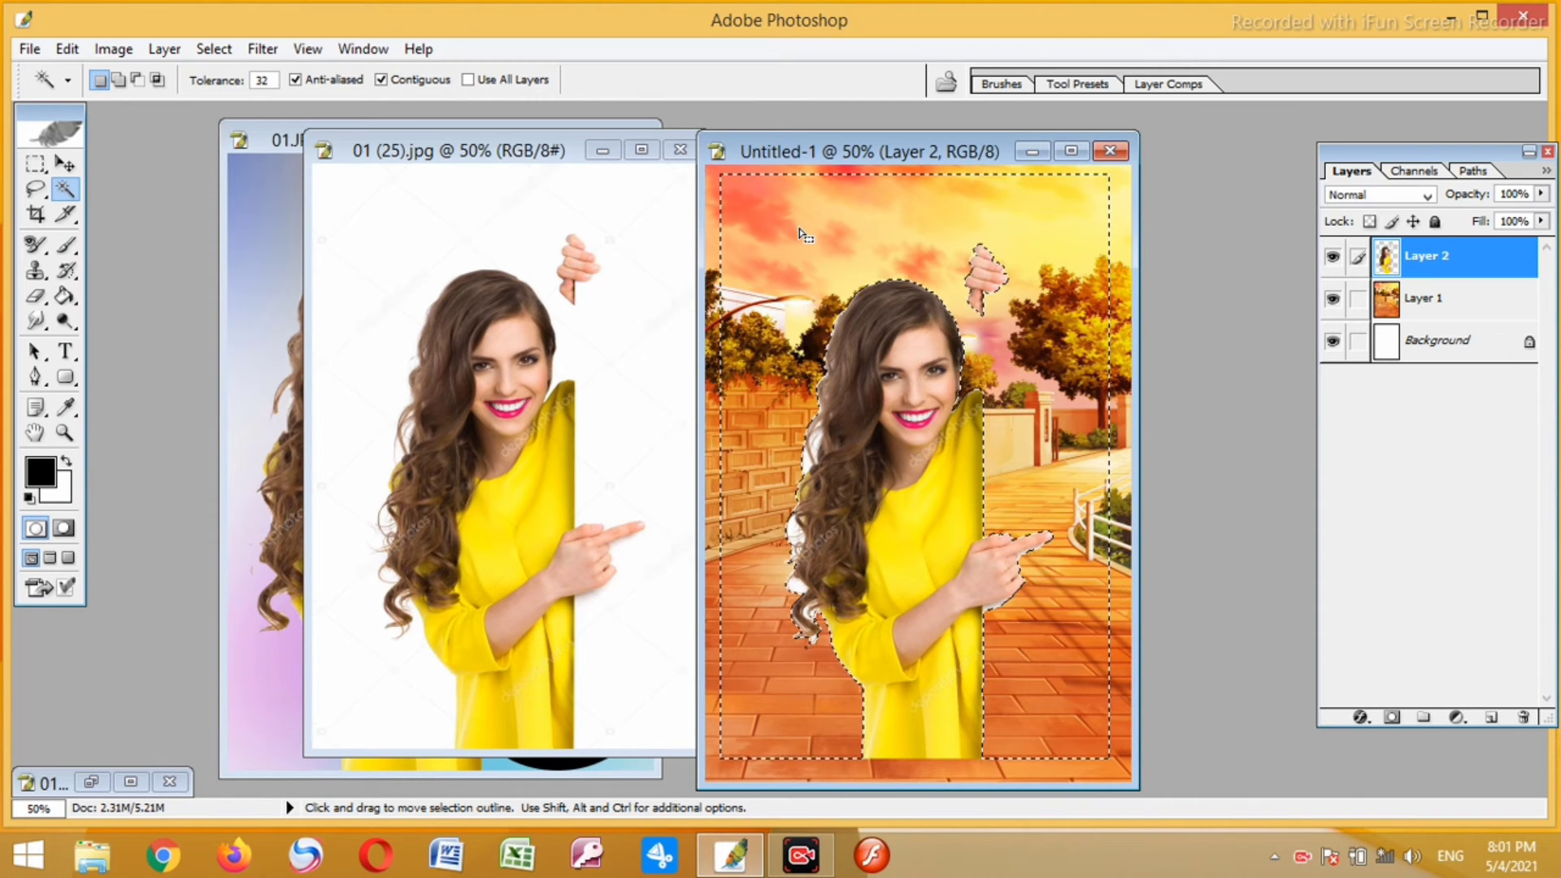
{"action": "key", "text": "ctrl+d"}
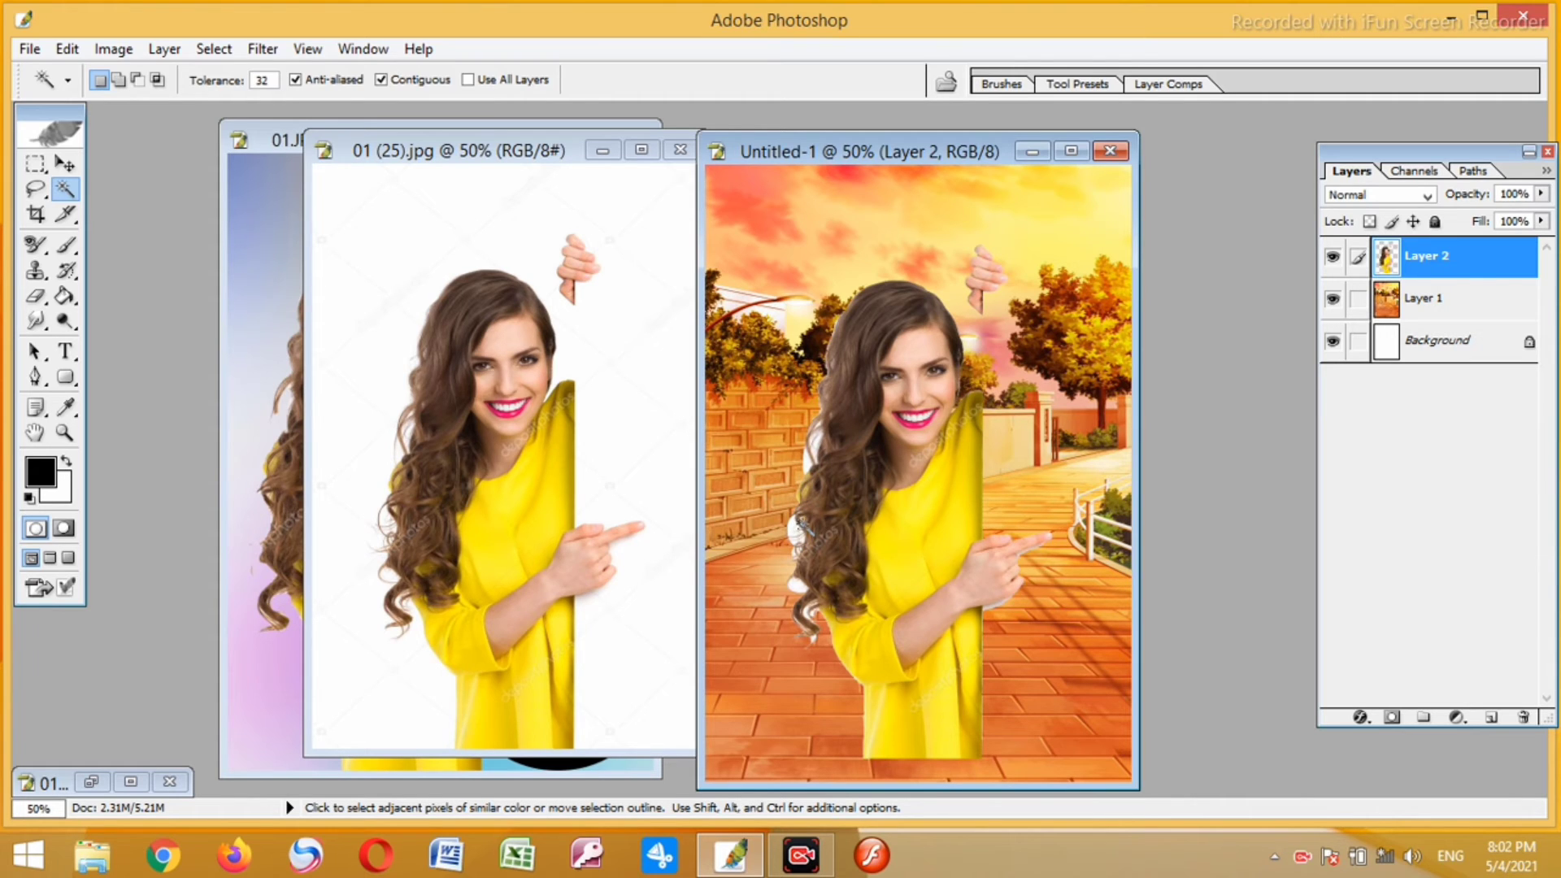
- Erase the leftover white patches along the outer edge of the woman's curls with the size 10 Eraser
{"action": "left_click", "coordinate": [35, 296]}
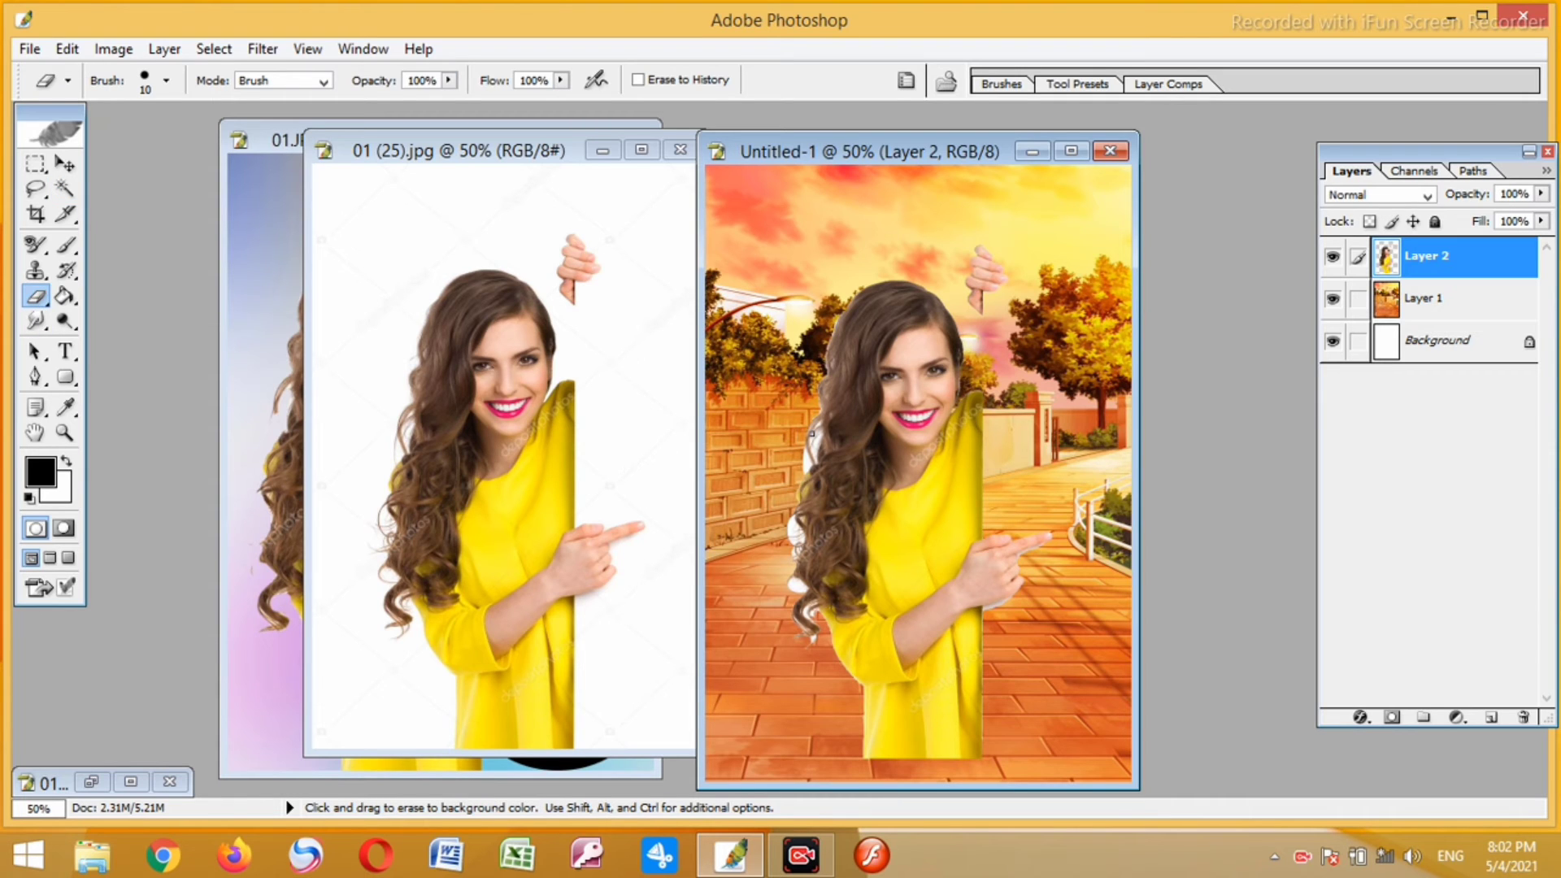
{"action": "left_click_drag", "start_coordinate": [810, 456], "coordinate": [807, 468]}
{"action": "left_click_drag", "start_coordinate": [796, 527], "coordinate": [796, 591]}
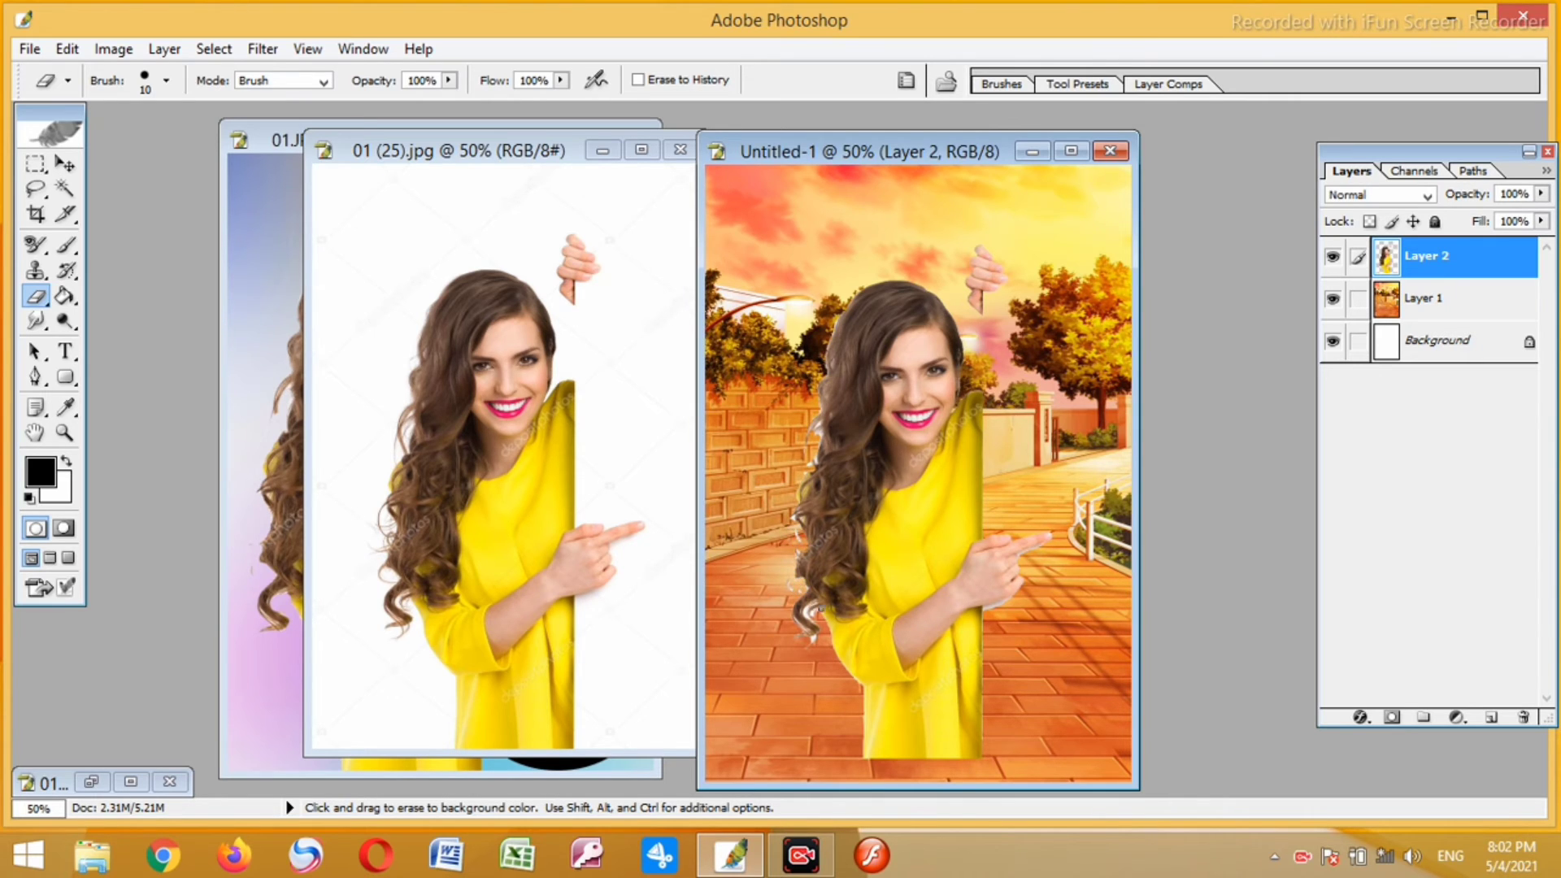
- Scale the woman to 131.6% width and 122.1% height and position her so her dress reaches the canvas's lower edge
{"action": "left_click", "coordinate": [65, 164]}
{"action": "left_click_drag", "start_coordinate": [904, 408], "coordinate": [863, 340]}
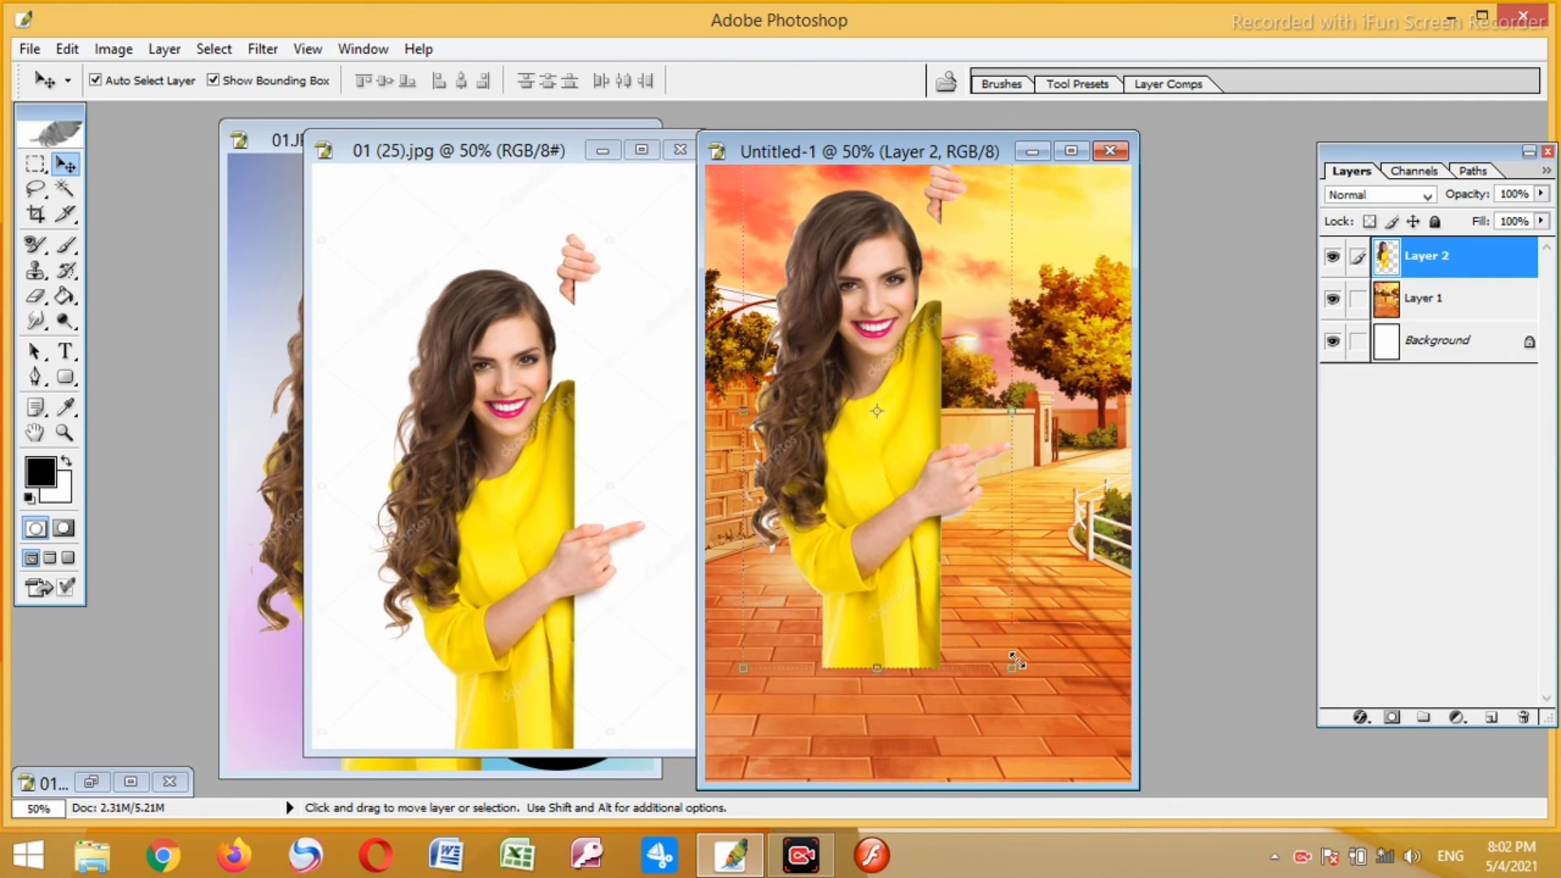
{"action": "key", "text": "ctrl+t"}
{"action": "left_click_drag", "start_coordinate": [1012, 666], "coordinate": [1102, 782]}
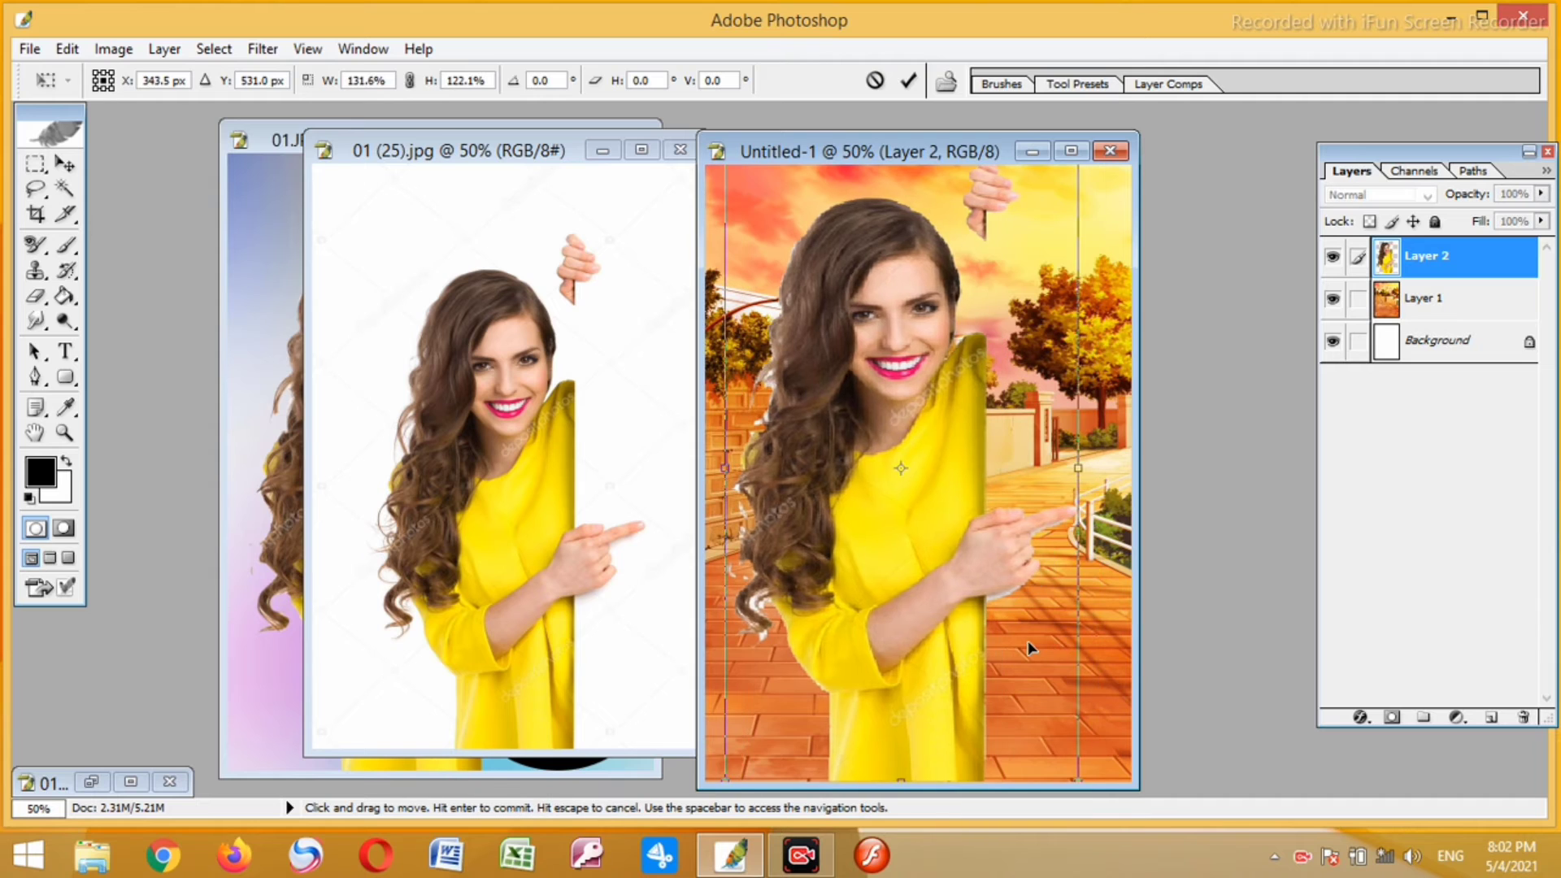
{"action": "left_click_drag", "start_coordinate": [1047, 646], "coordinate": [1022, 648]}
{"action": "key", "text": "Return"}
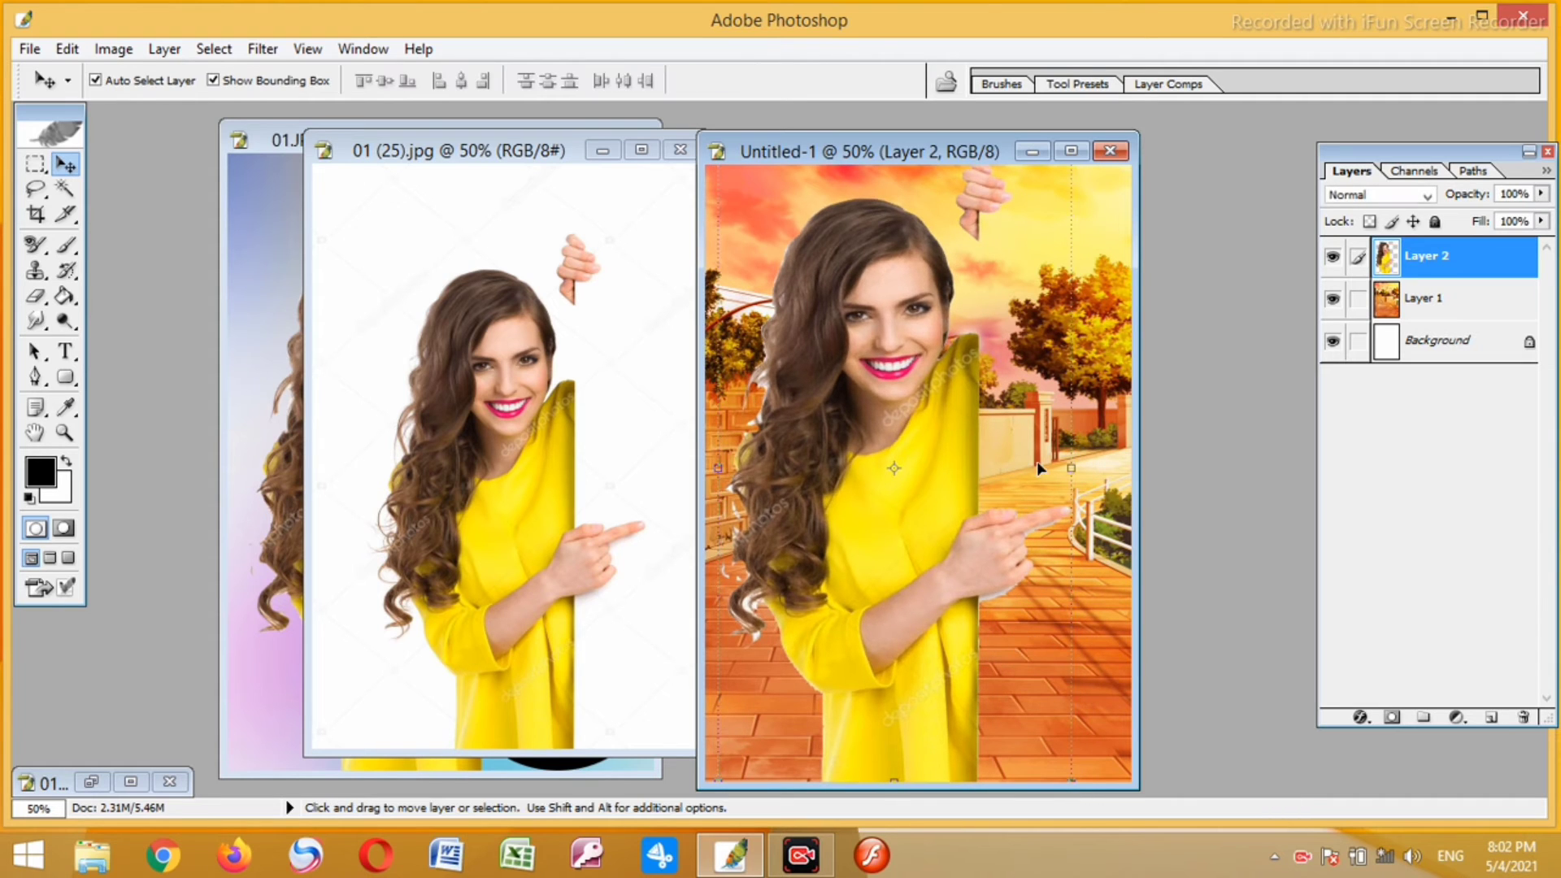
- Check the 01.JPG banner design for reference and add a new layer above the woman in Untitled-1
{"action": "left_click", "coordinate": [302, 274]}
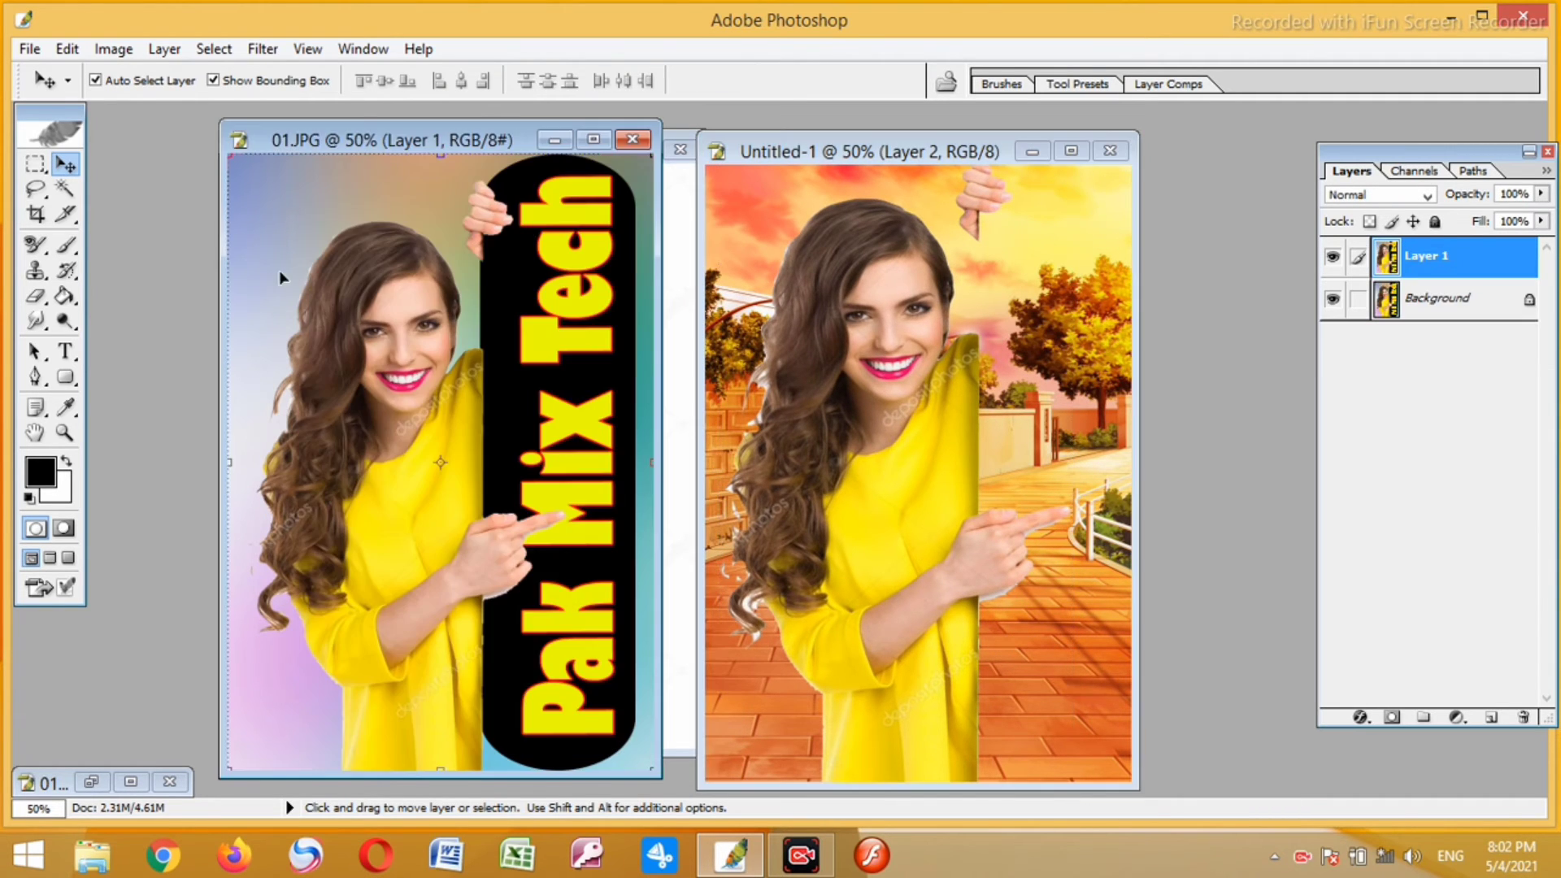
{"action": "left_click", "coordinate": [859, 304]}
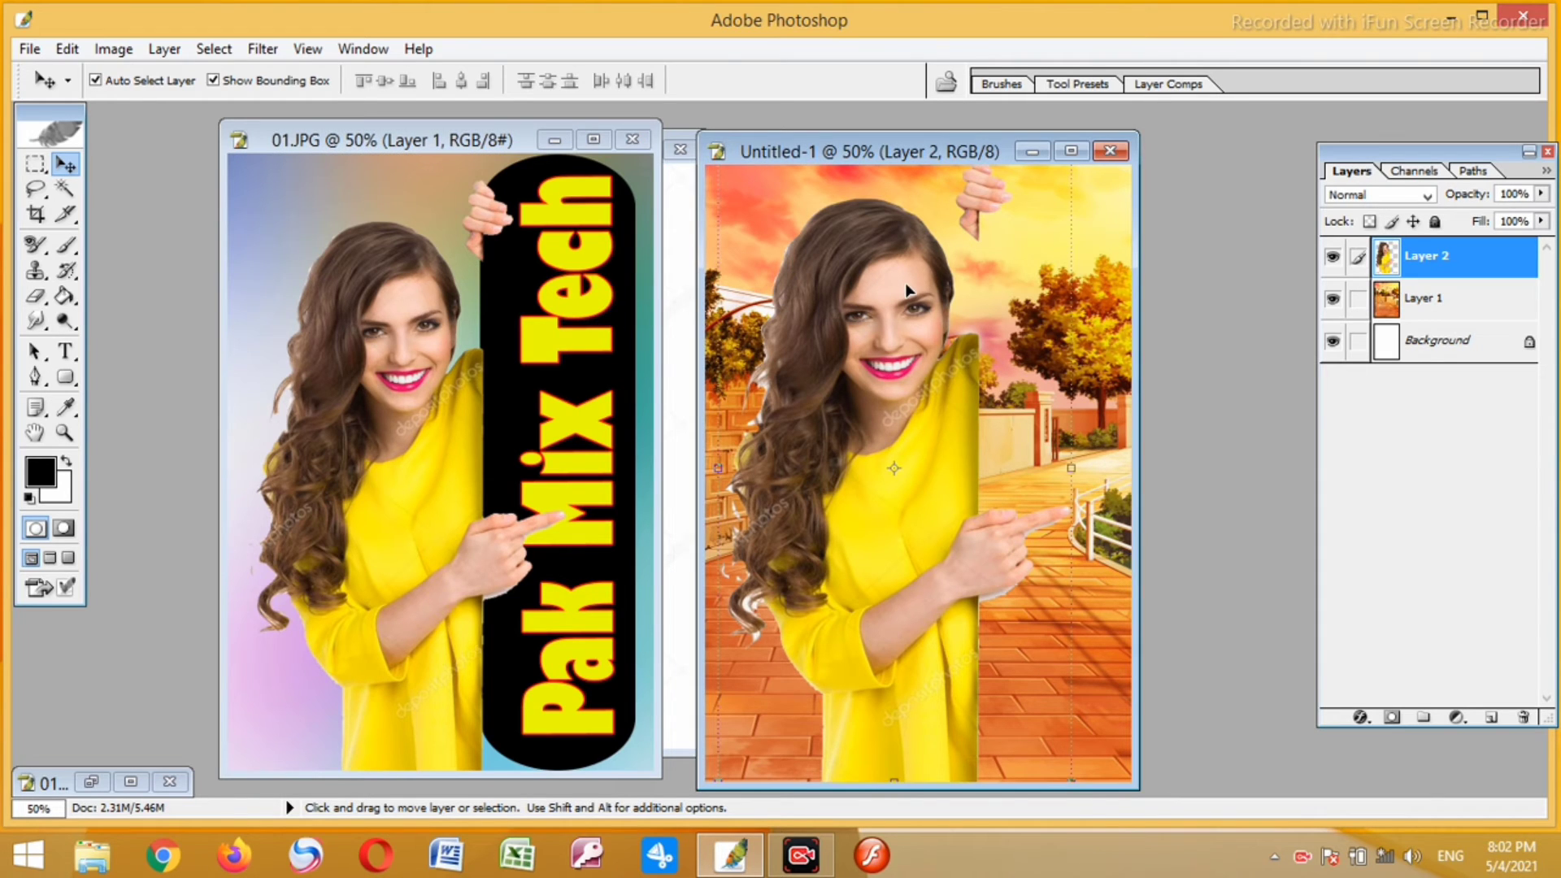
{"action": "left_click", "coordinate": [1491, 718]}
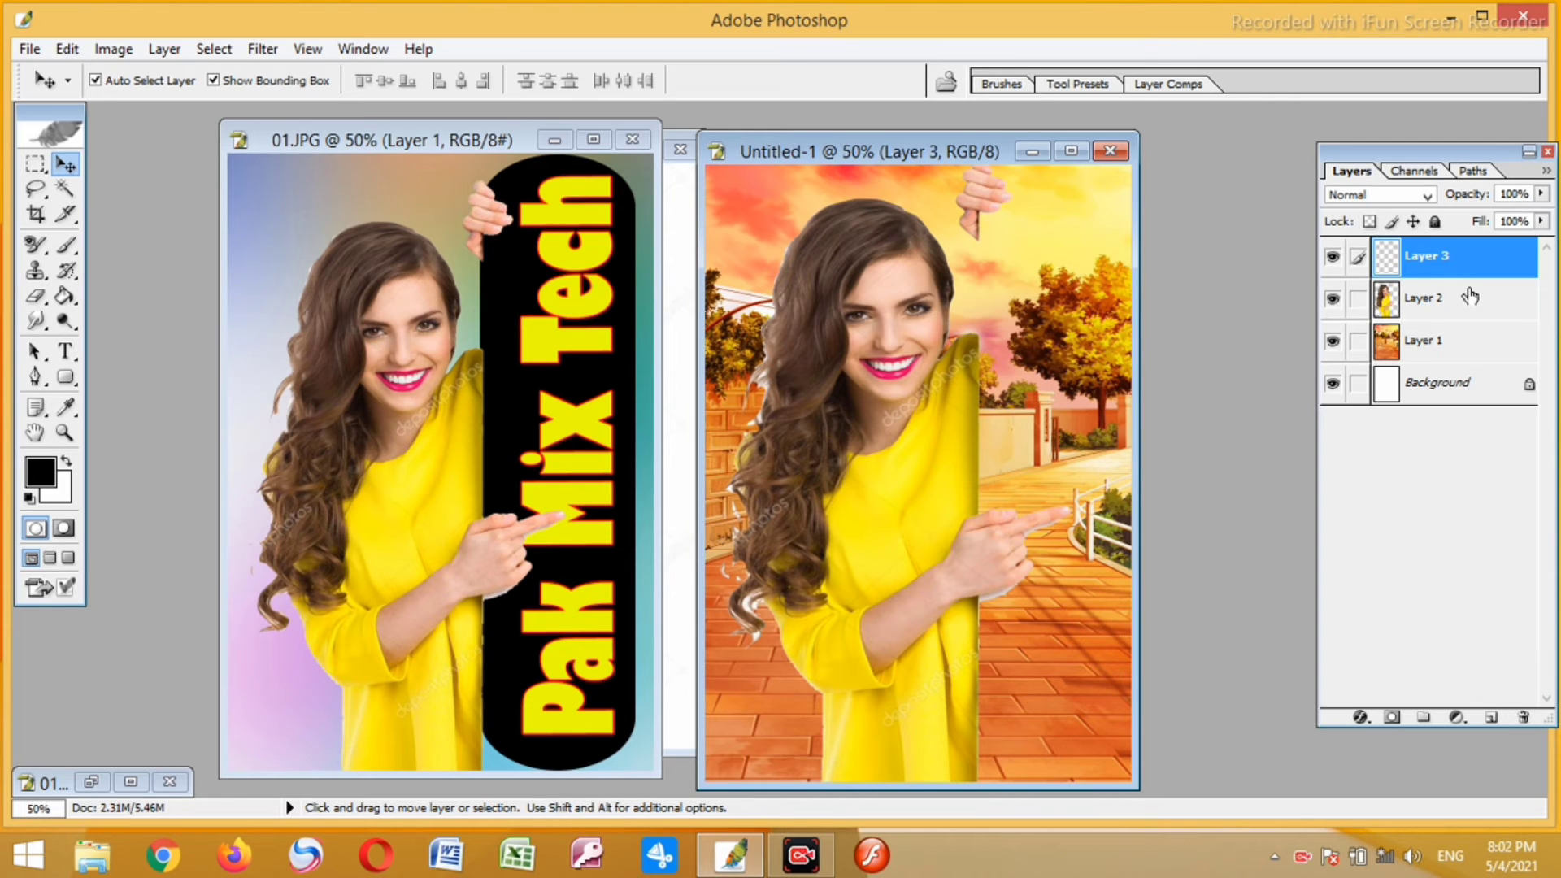
- Set the foreground colour to cyan 00F6FF and activate the Rounded Rectangle tool
{"action": "left_click", "coordinate": [66, 407]}
{"action": "left_click", "coordinate": [41, 471]}
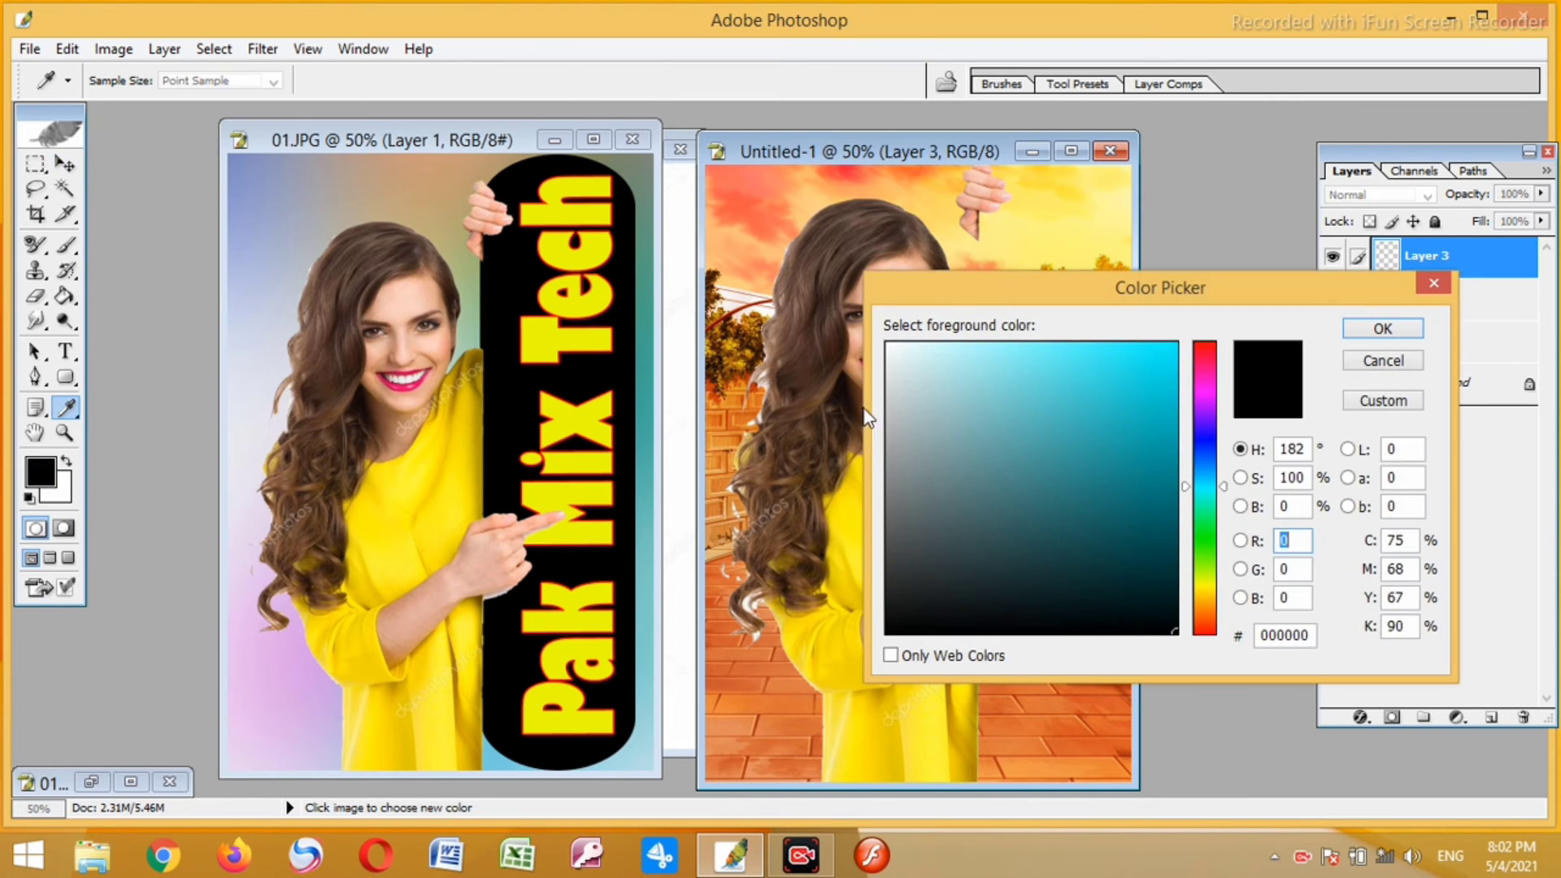
{"action": "left_click_drag", "start_coordinate": [1176, 351], "coordinate": [1226, 298]}
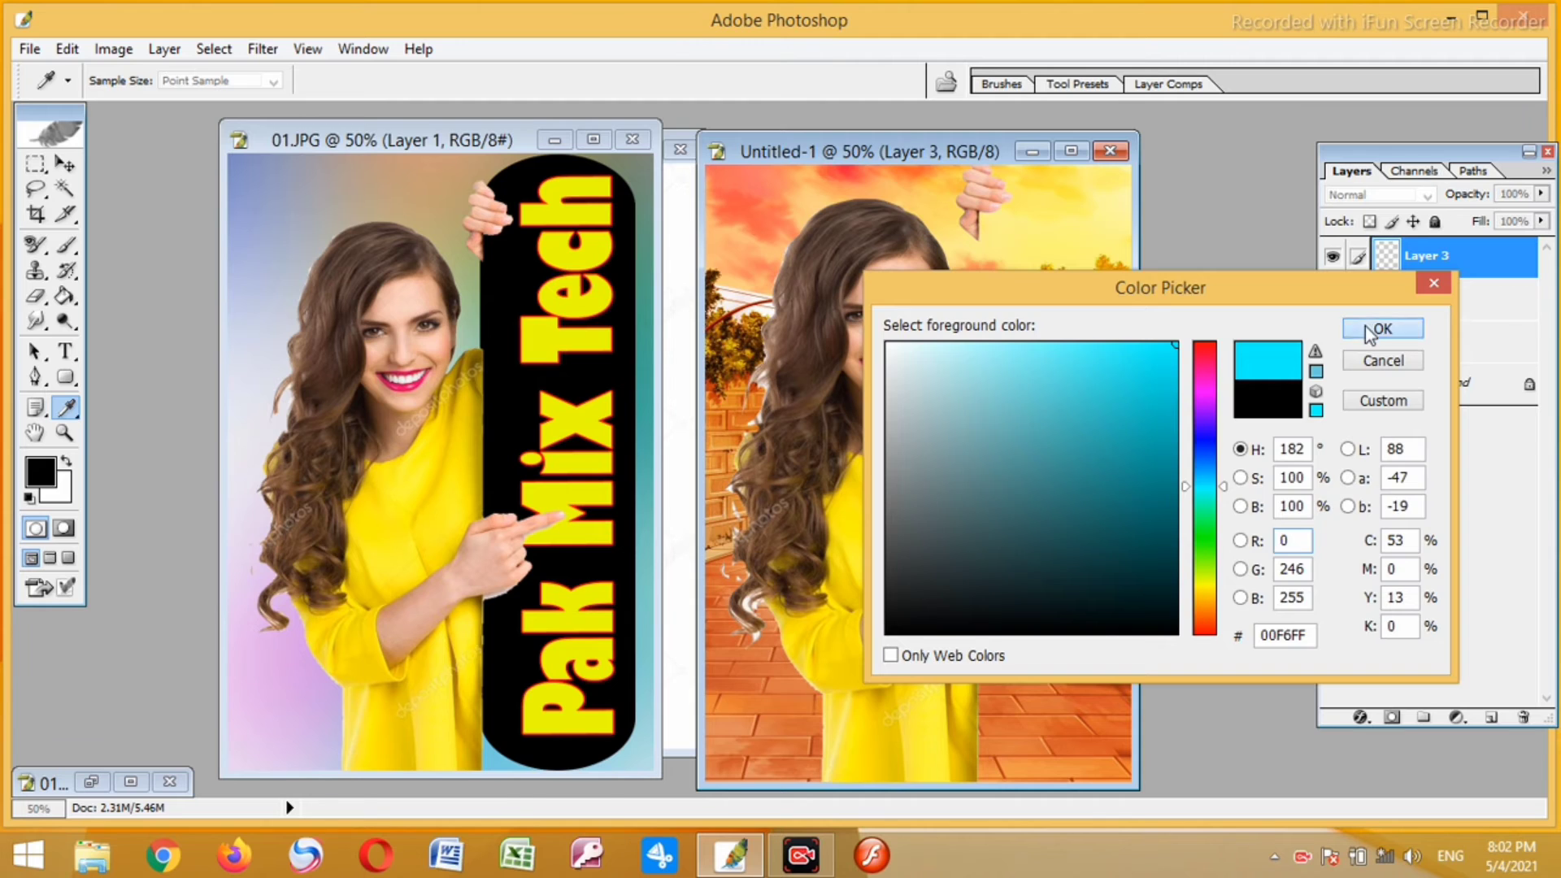
{"action": "left_click", "coordinate": [1381, 329]}
{"action": "left_click", "coordinate": [65, 376]}
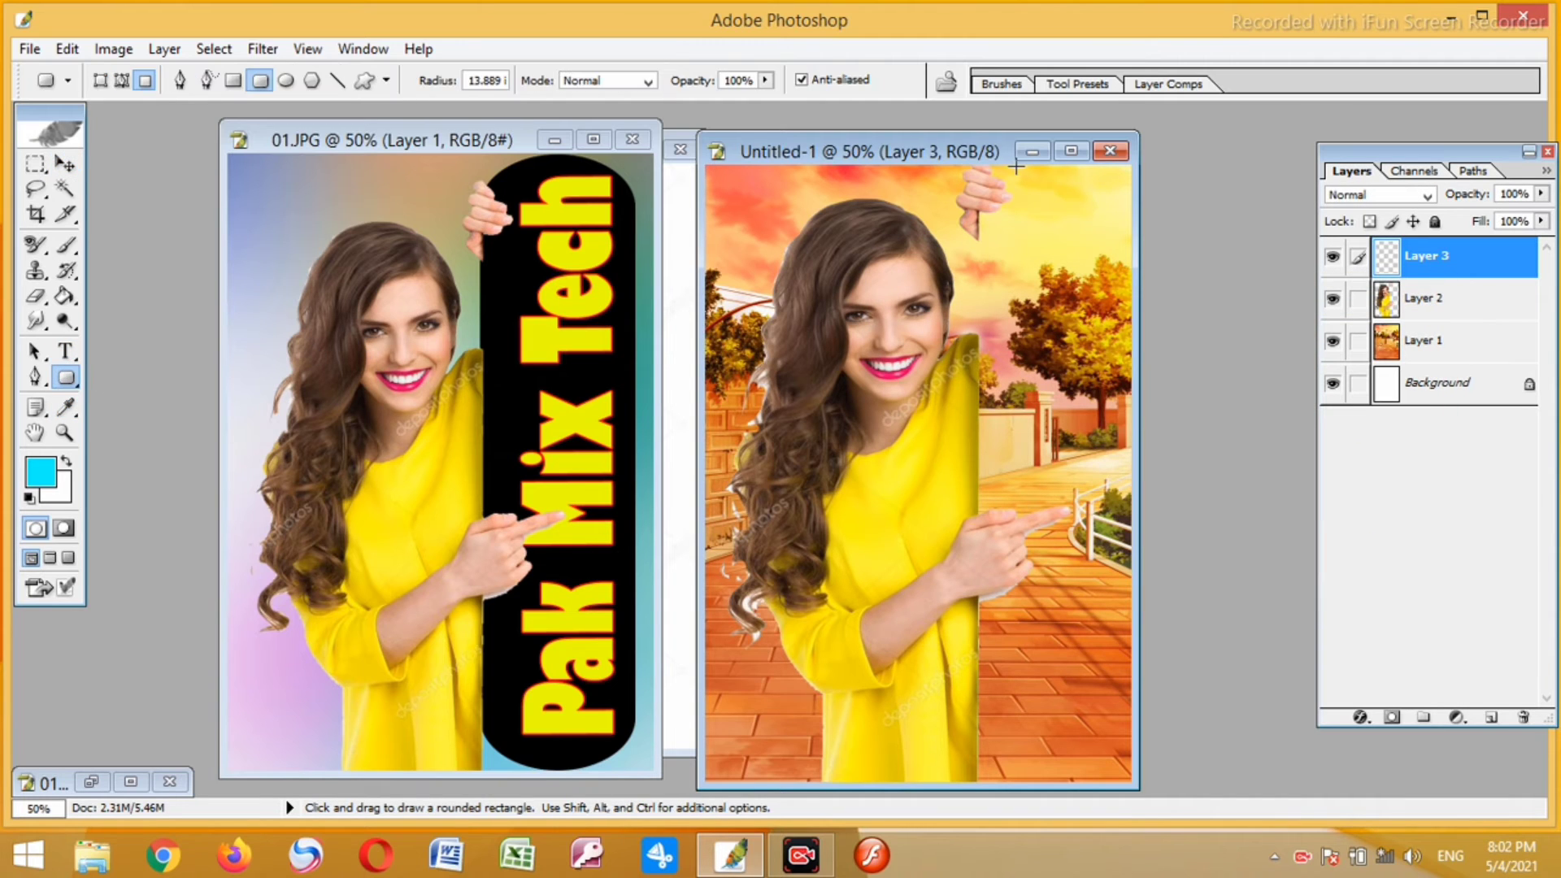
- Draw a tall cyan rounded rectangle spanning nearly the full canvas height beside the woman on Layer 3
{"action": "left_click_drag", "start_coordinate": [1009, 167], "coordinate": [1105, 768]}
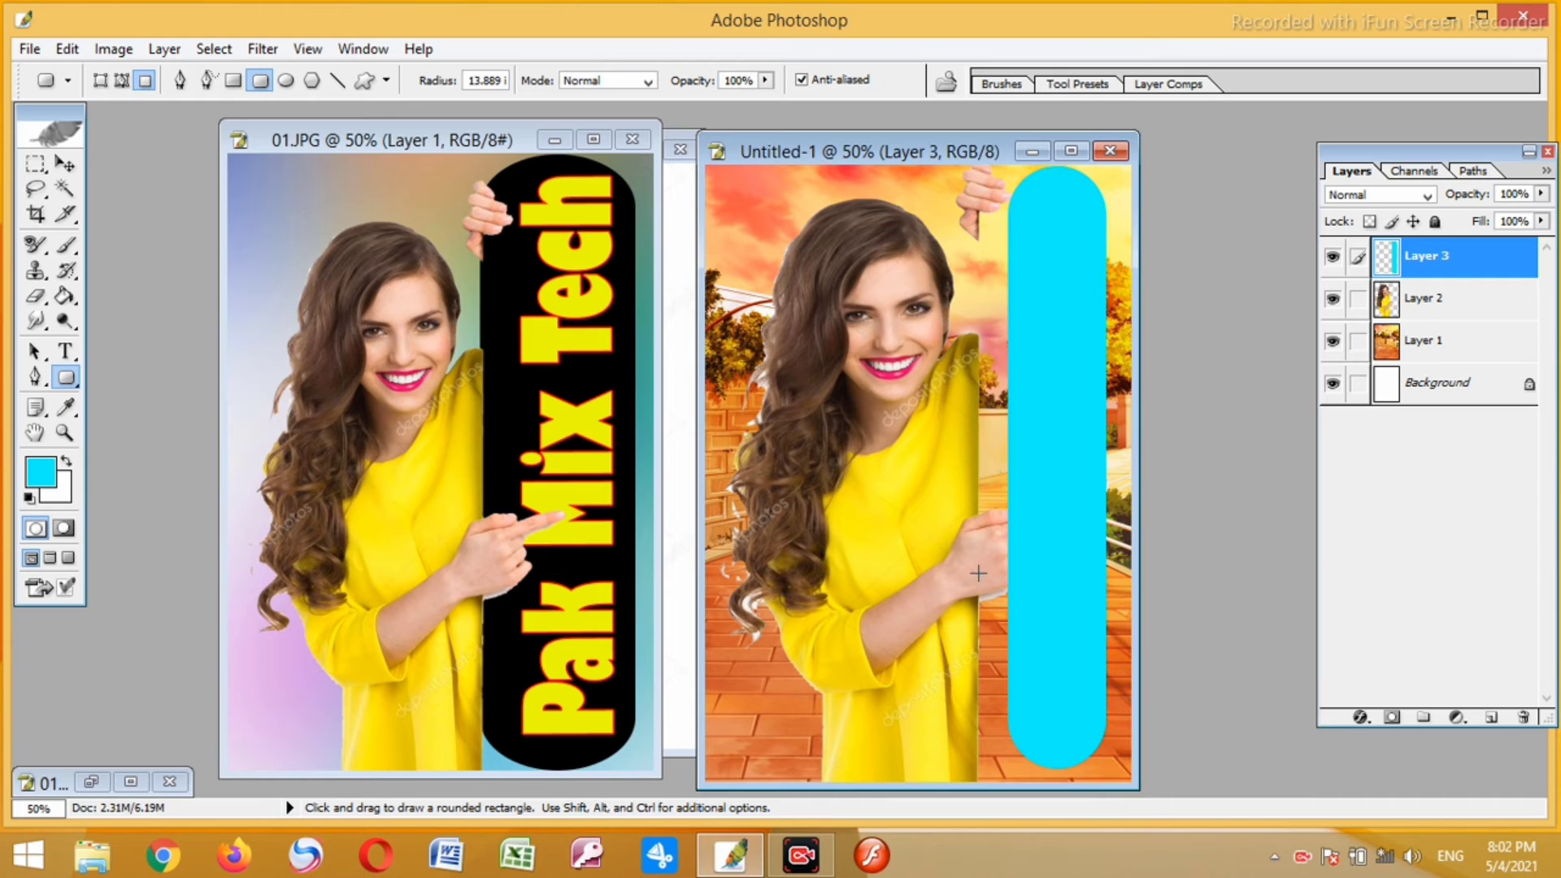
- Scale the woman to 103.4% width and 94.0% height, reaching the canvas's lower edge, and move her layer above the cyan bar
{"action": "left_click", "coordinate": [66, 164]}
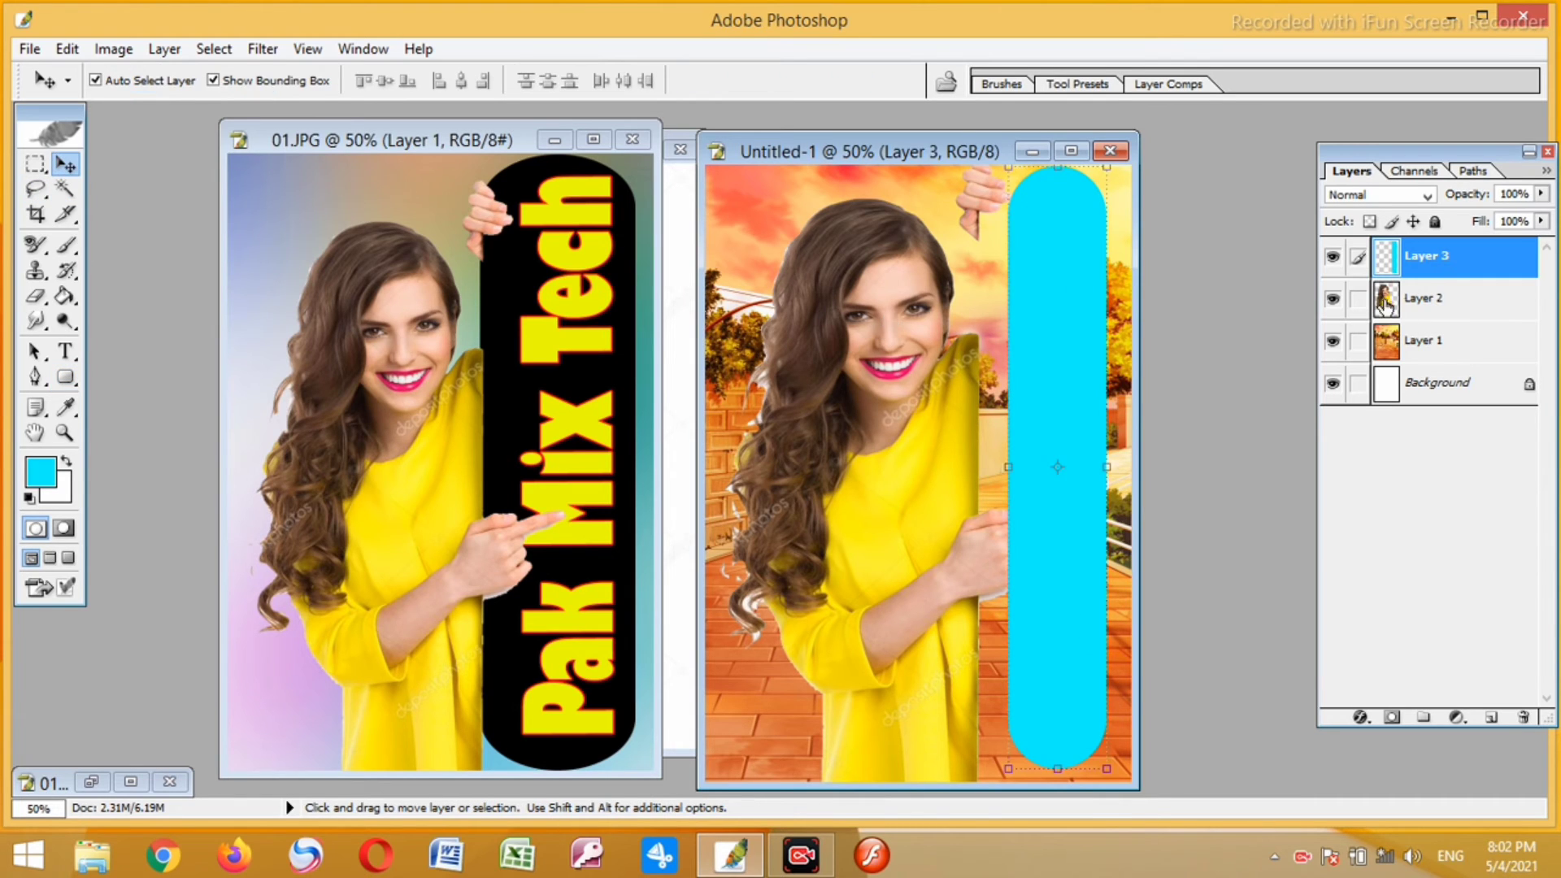
{"action": "left_click", "coordinate": [1386, 300]}
{"action": "left_click_drag", "start_coordinate": [943, 254], "coordinate": [939, 319]}
{"action": "left_click_drag", "start_coordinate": [1067, 215], "coordinate": [1023, 358]}
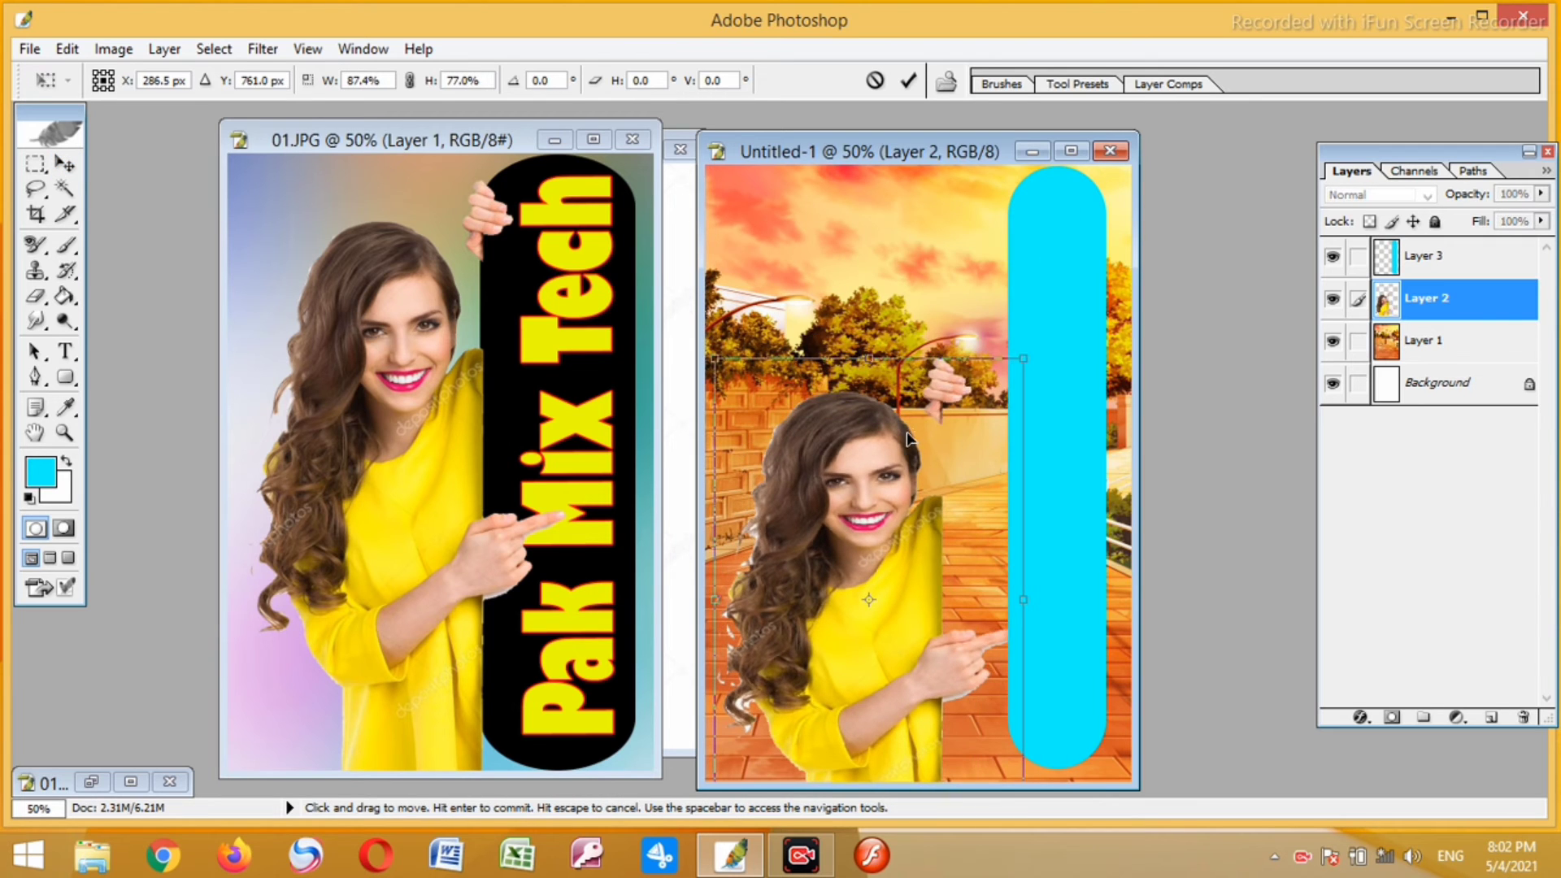
{"action": "left_click_drag", "start_coordinate": [908, 439], "coordinate": [957, 272]}
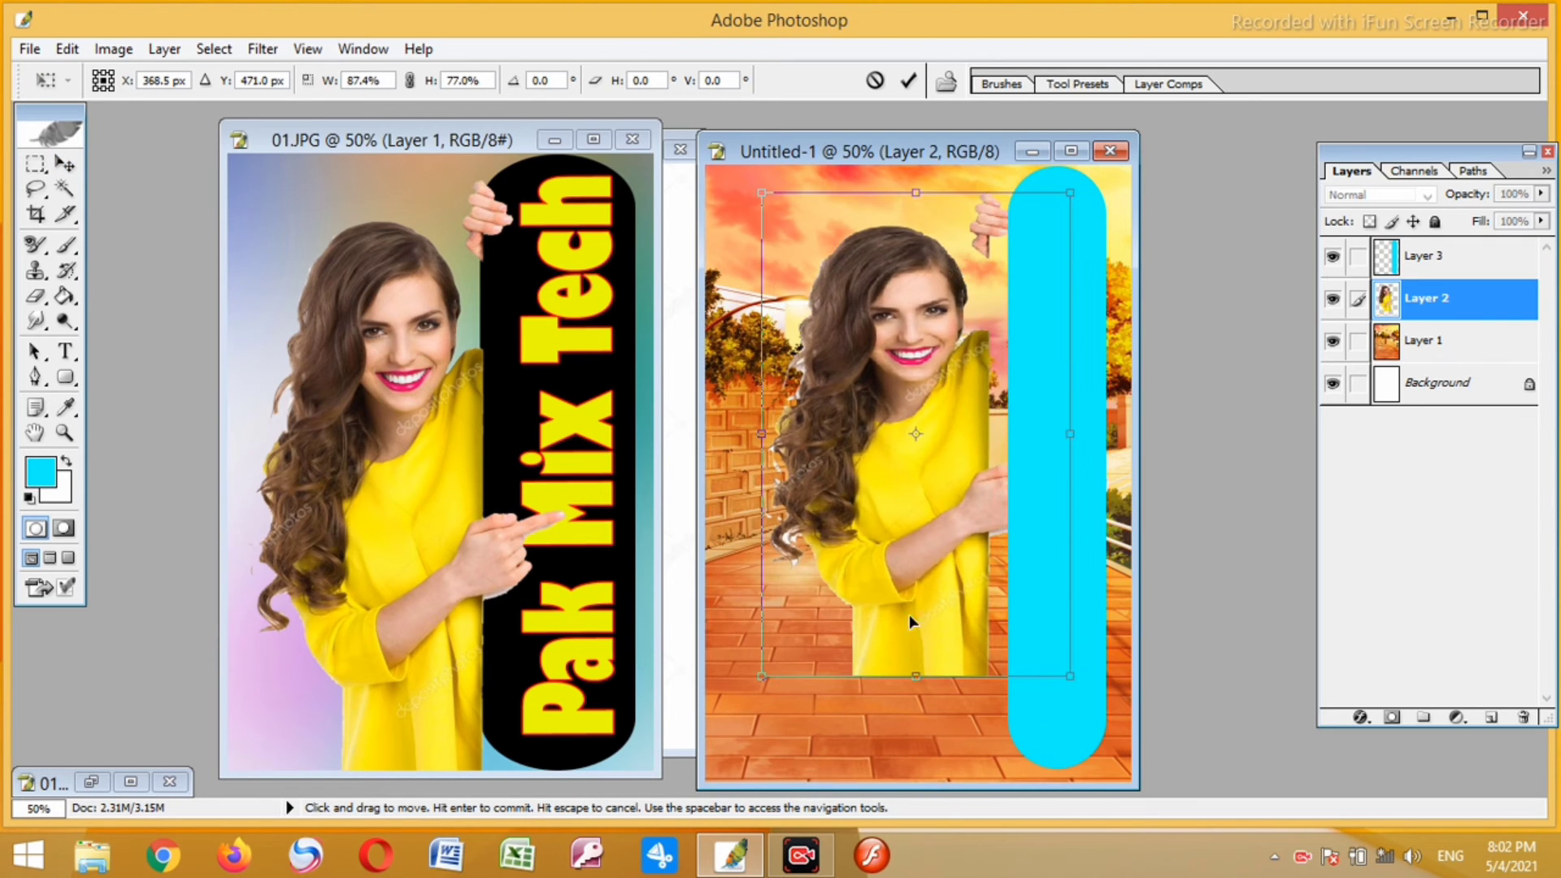
{"action": "left_click_drag", "start_coordinate": [915, 676], "coordinate": [917, 782]}
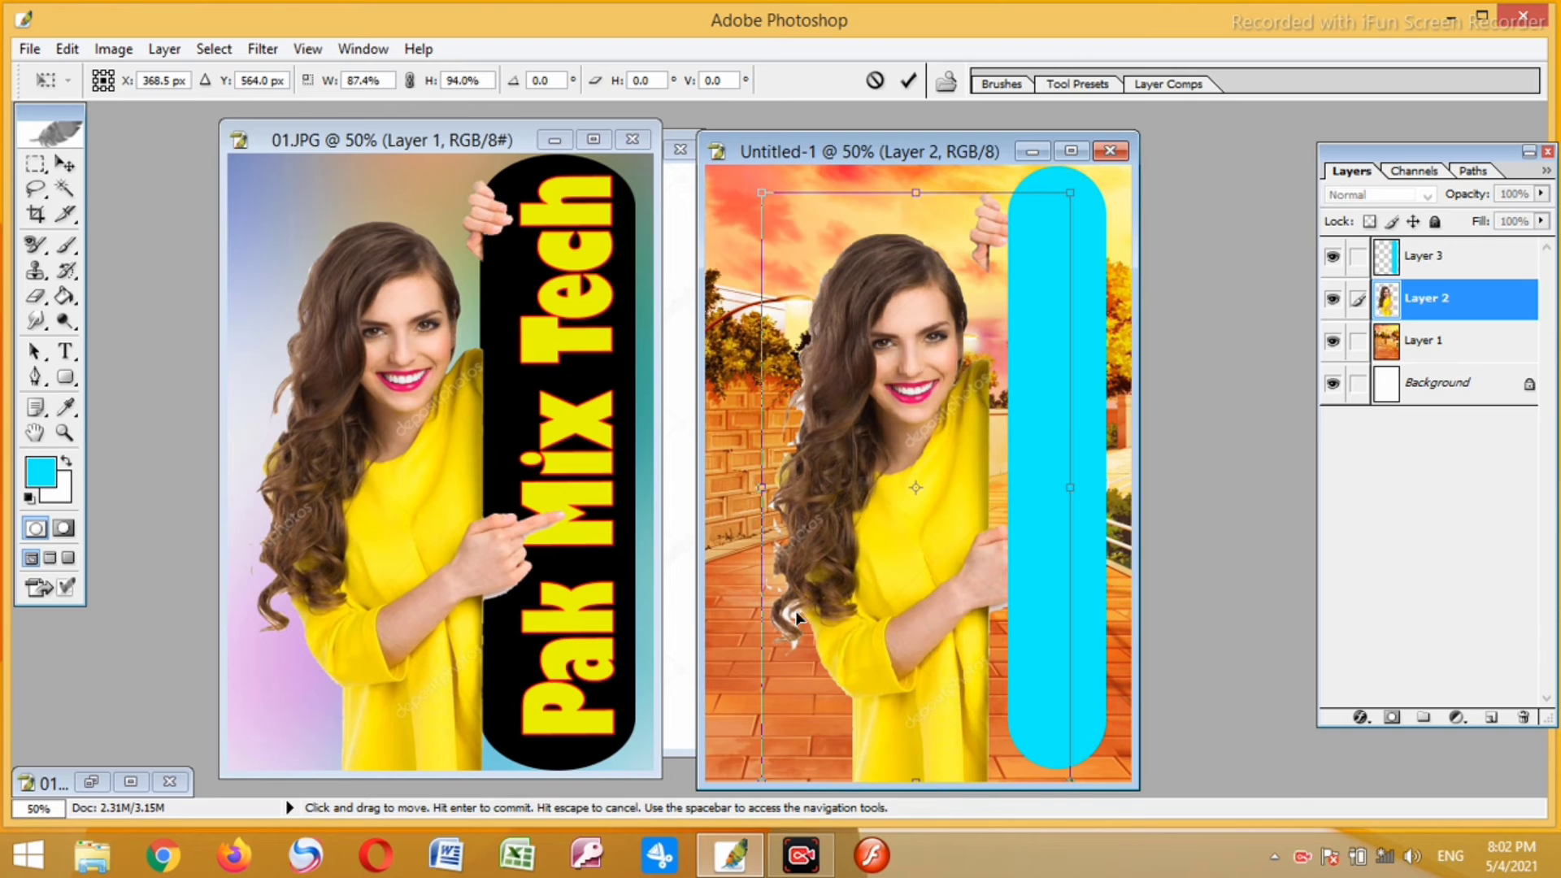
{"action": "left_click_drag", "start_coordinate": [762, 487], "coordinate": [706, 488]}
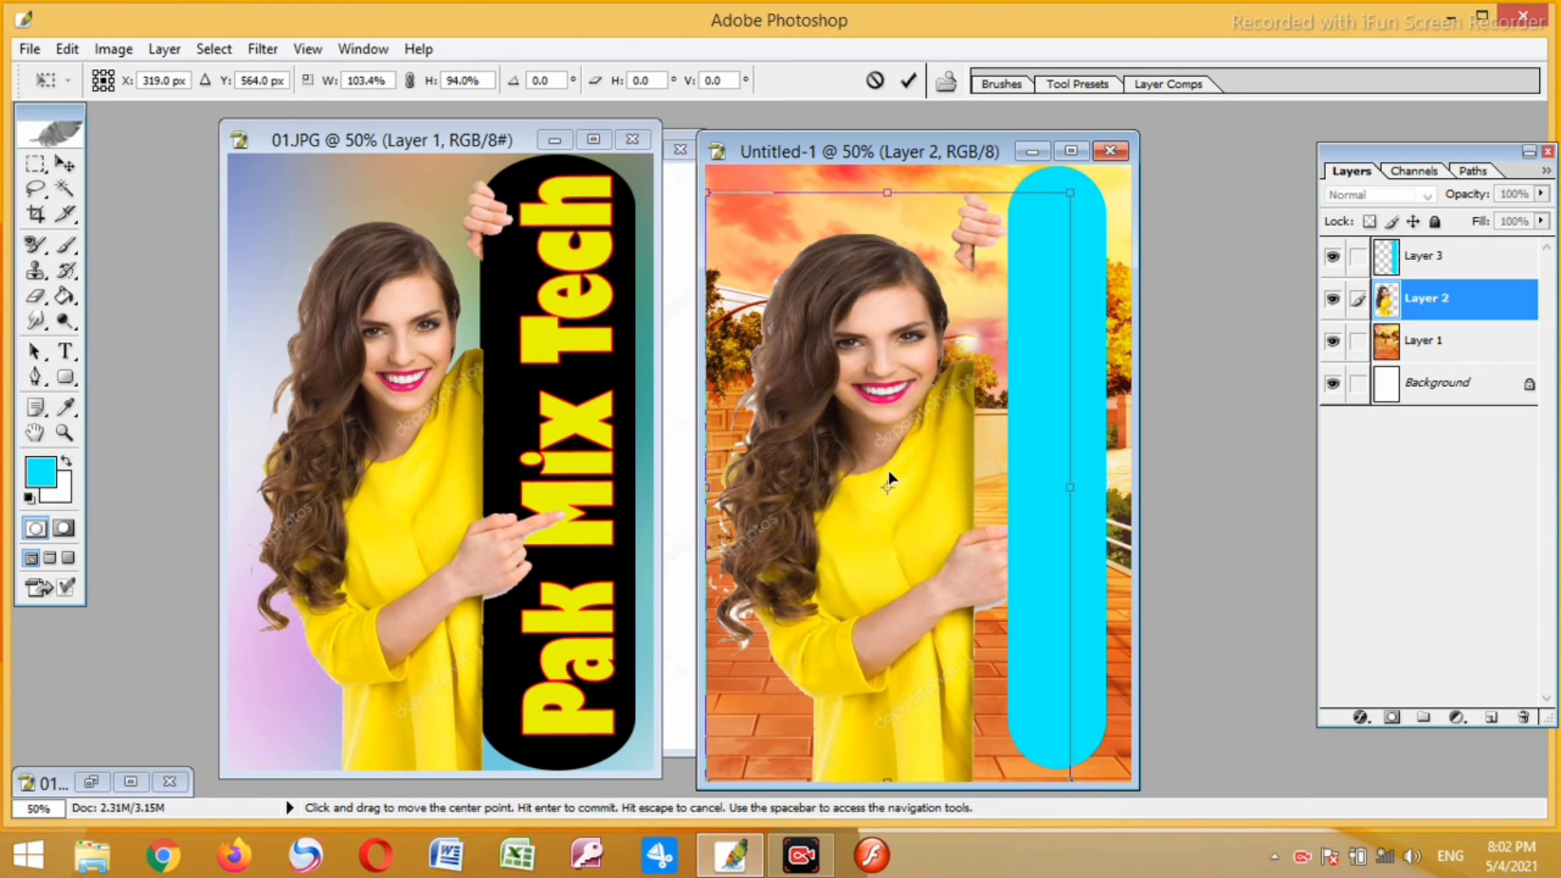
{"action": "key", "text": "Return"}
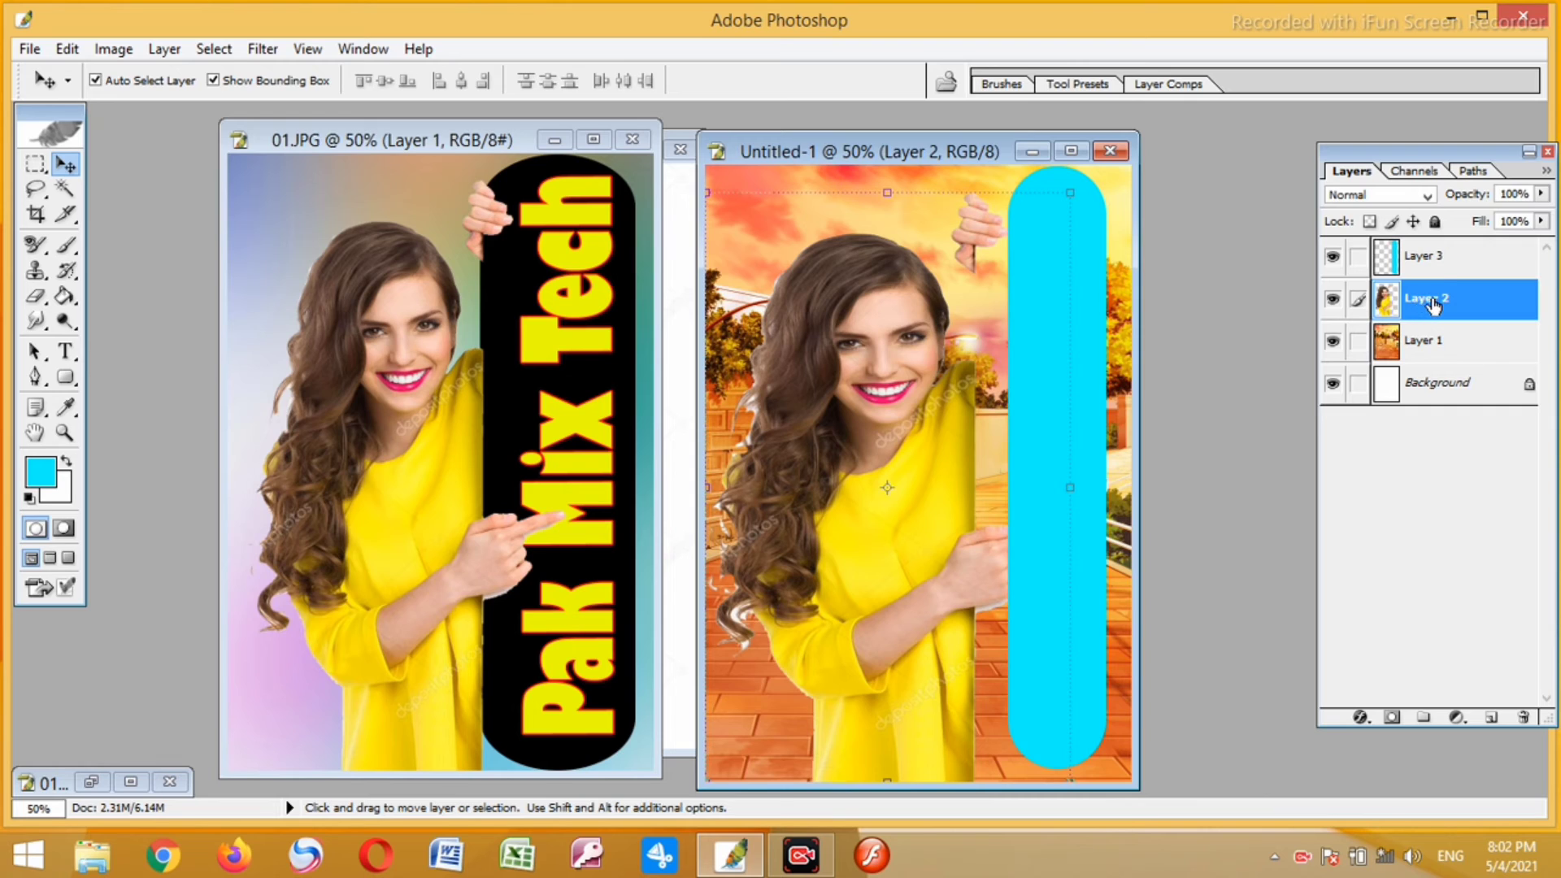
{"action": "left_click_drag", "start_coordinate": [1432, 305], "coordinate": [1439, 255]}
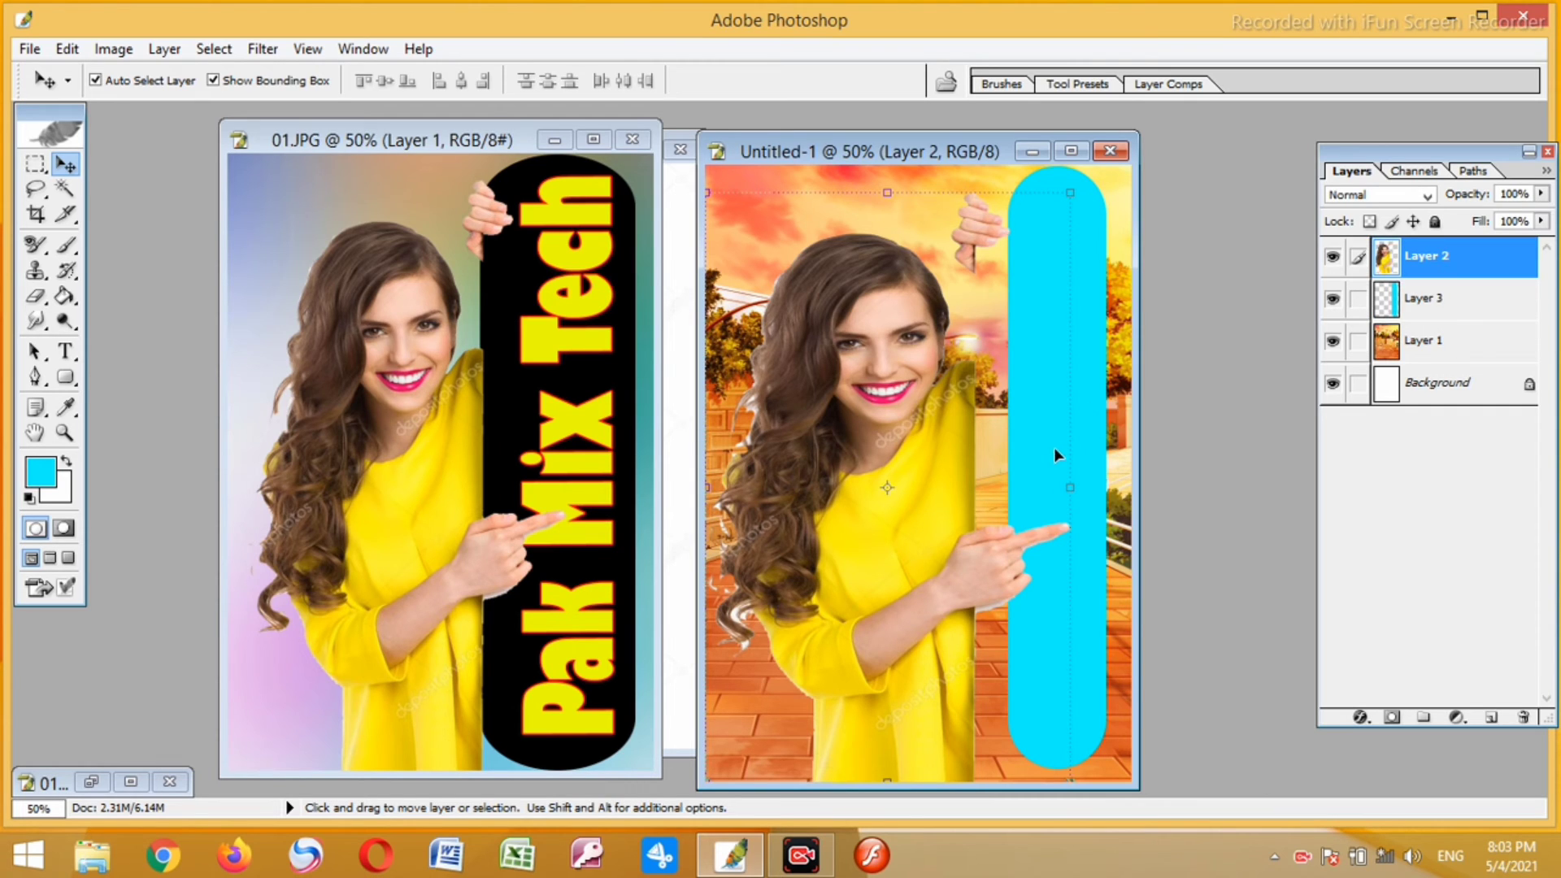
- Scale the cyan bar to 132.6% width and 104.7% height so it meets the woman's dress and fills the canvas height
{"action": "left_click", "coordinate": [1425, 303]}
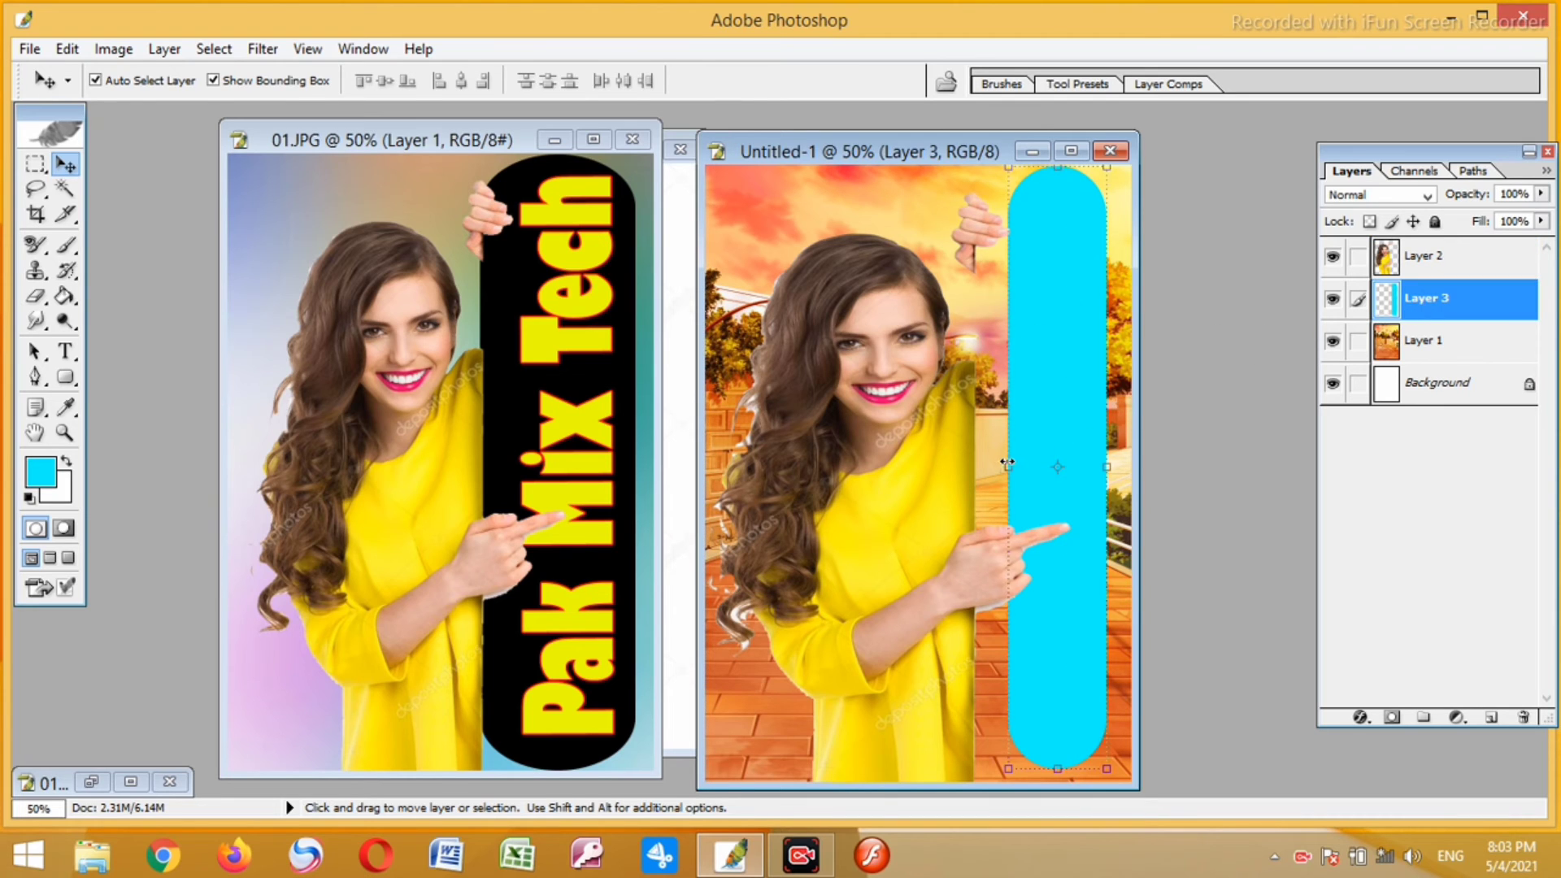
{"action": "mouse_move", "coordinate": [1007, 464]}
{"action": "left_mouse_down"}
{"action": "mouse_move", "coordinate": [978, 449]}
{"action": "mouse_move", "coordinate": [1004, 432]}
{"action": "left_mouse_up"}
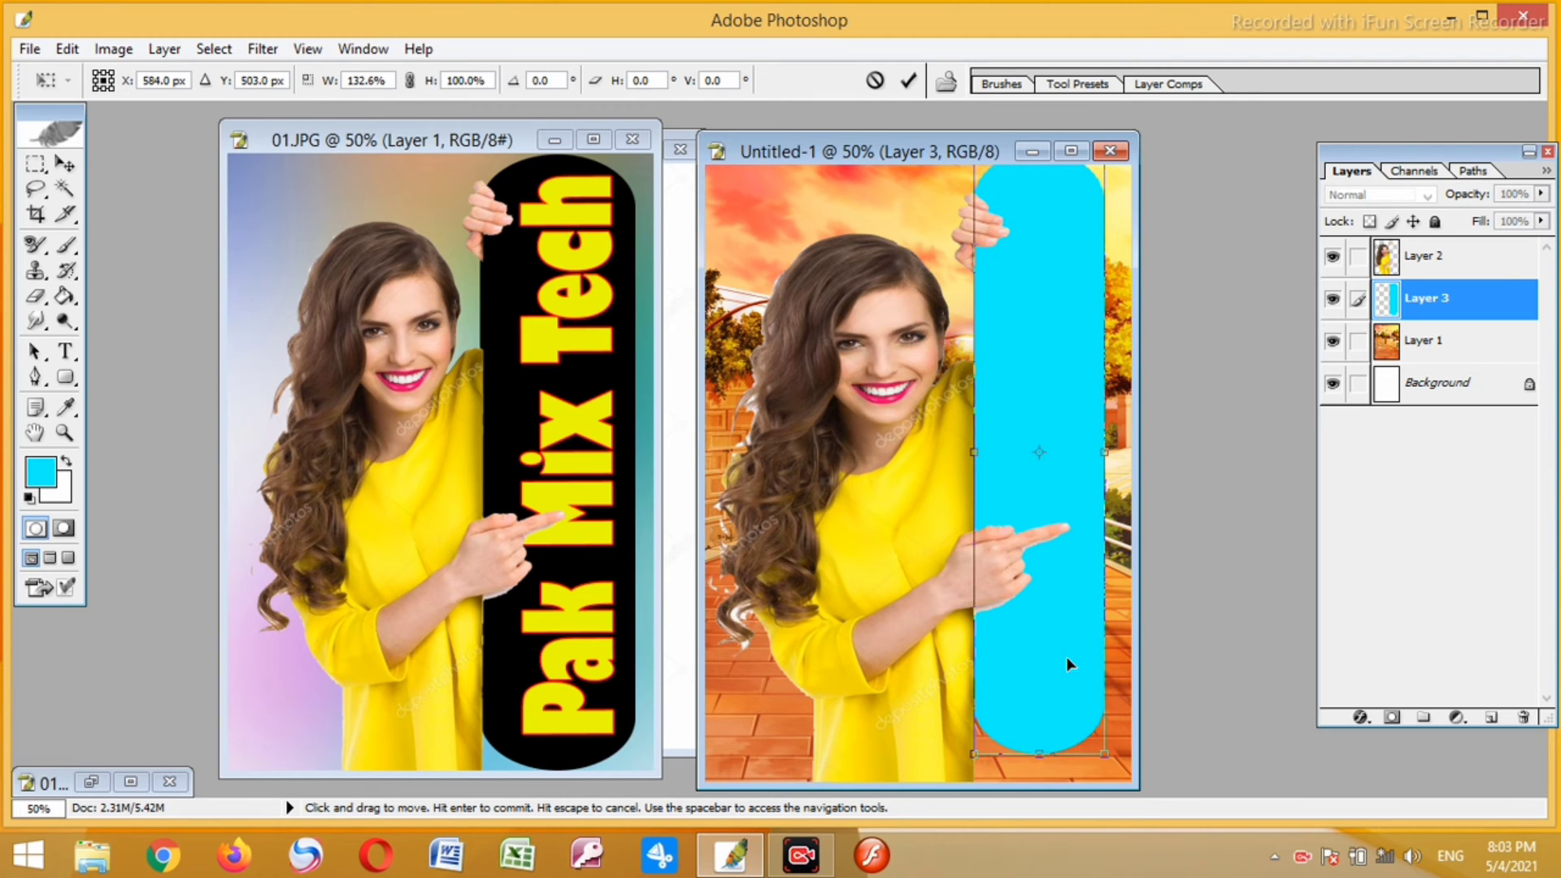
{"action": "left_click_drag", "start_coordinate": [1038, 754], "coordinate": [1036, 766]}
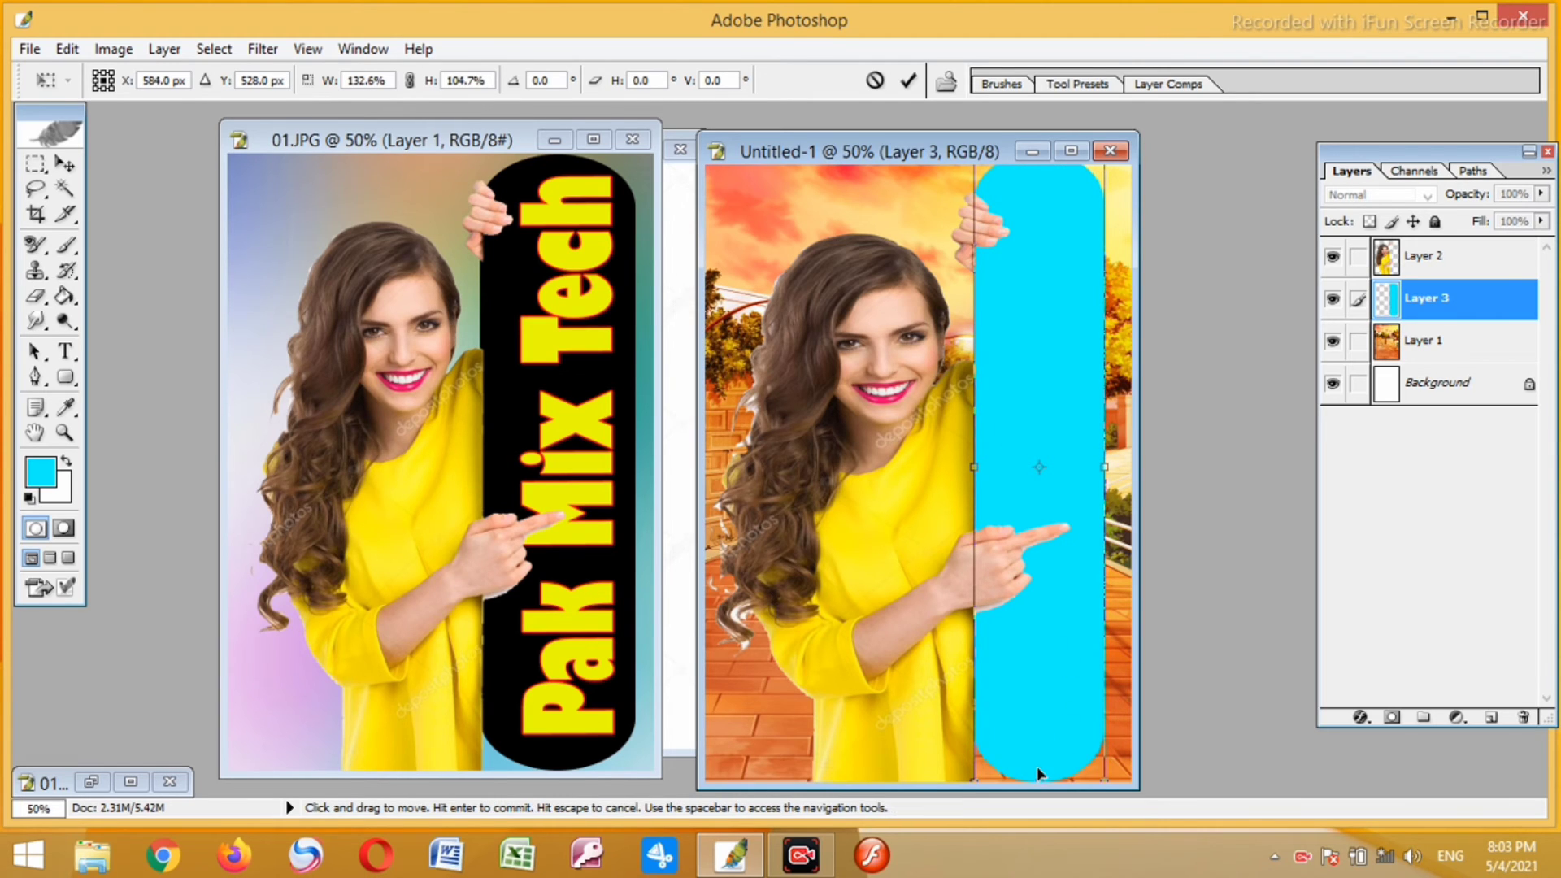
{"action": "key", "text": "Return"}
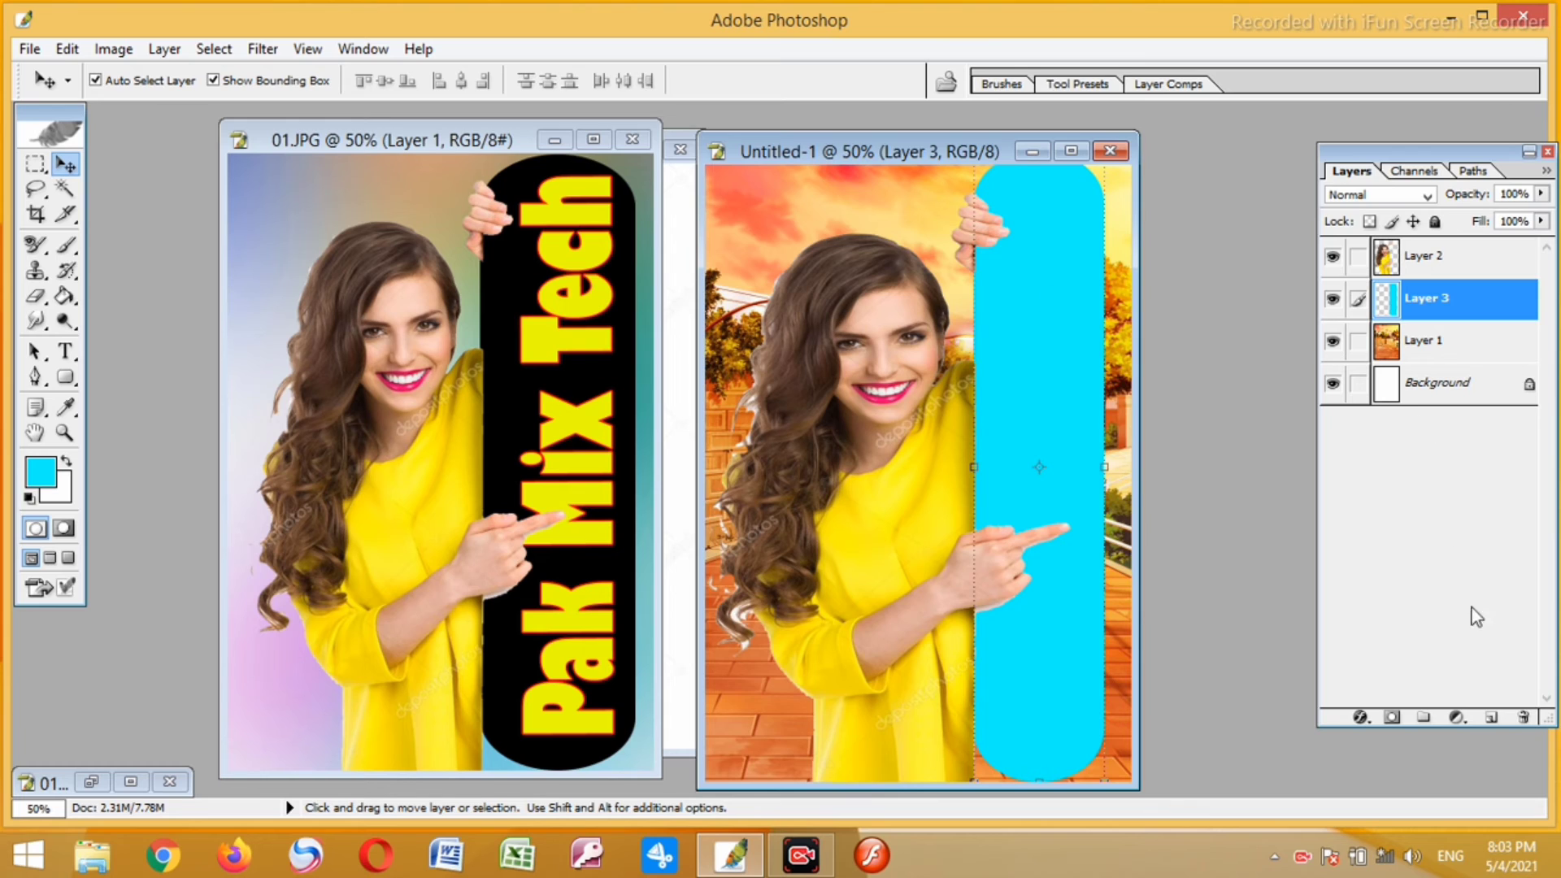
- Add the text "Pak Mix Tech" on a new layer above the cyan bar and enlarge it to about 85 pt
{"action": "left_click", "coordinate": [1491, 717]}
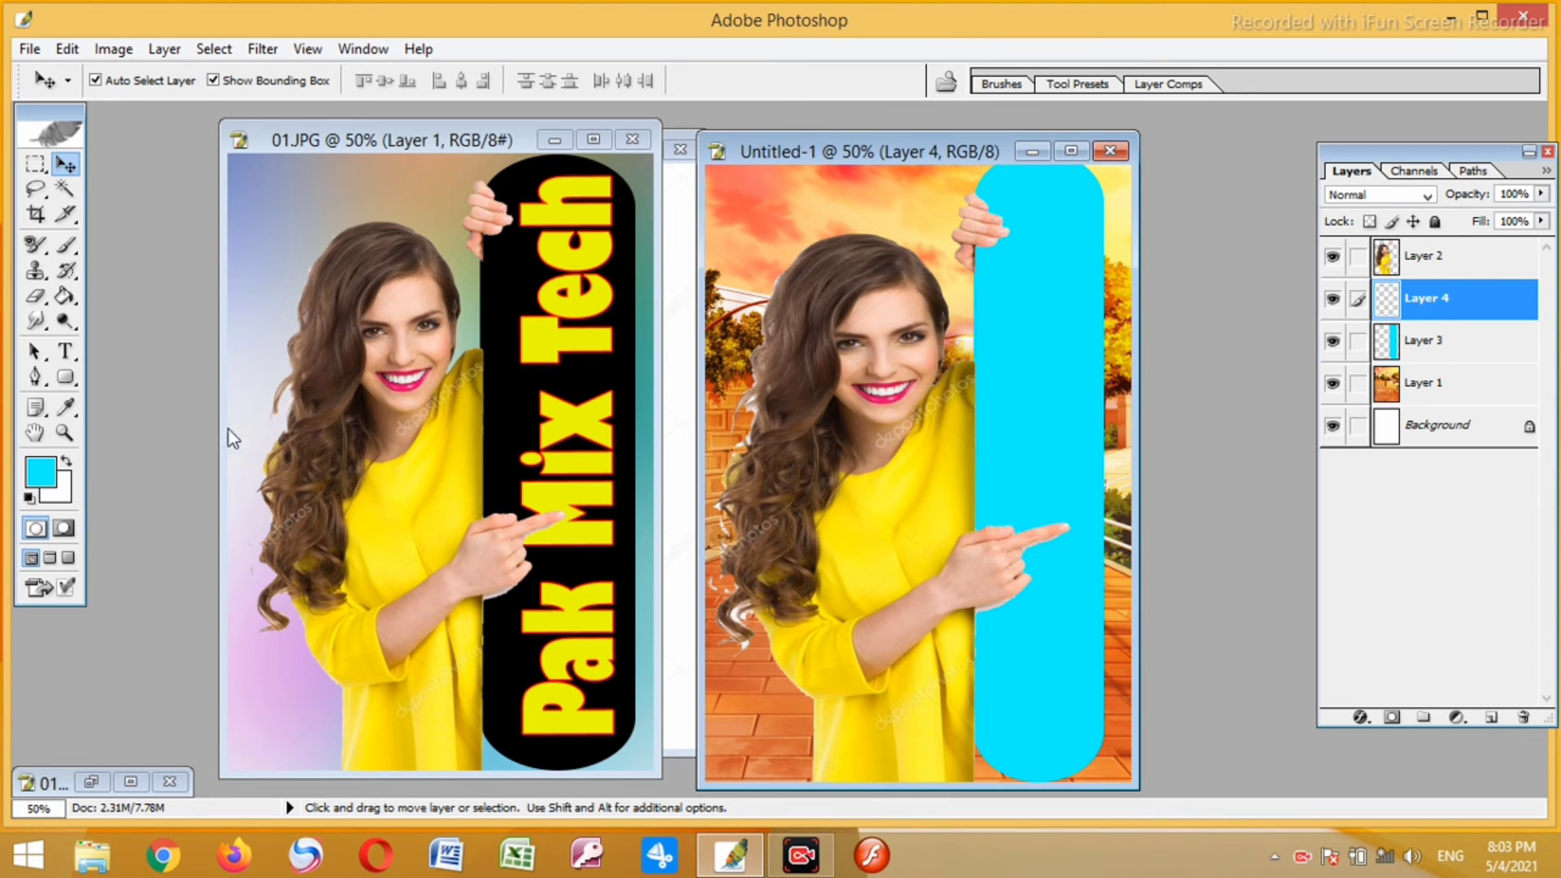
{"action": "left_click", "coordinate": [65, 351]}
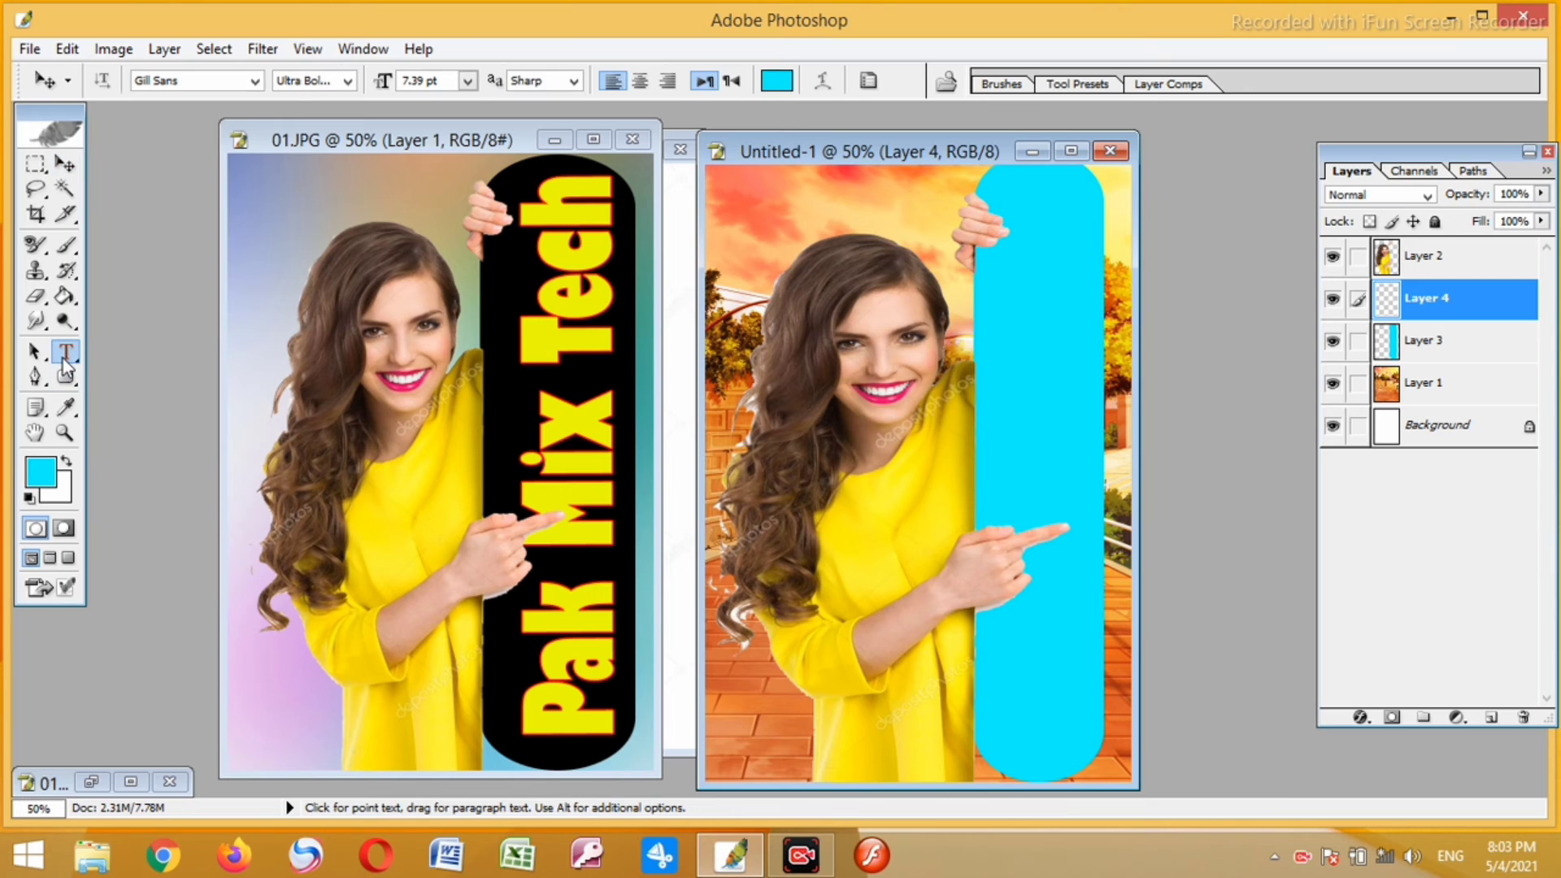
{"action": "left_click", "coordinate": [742, 707]}
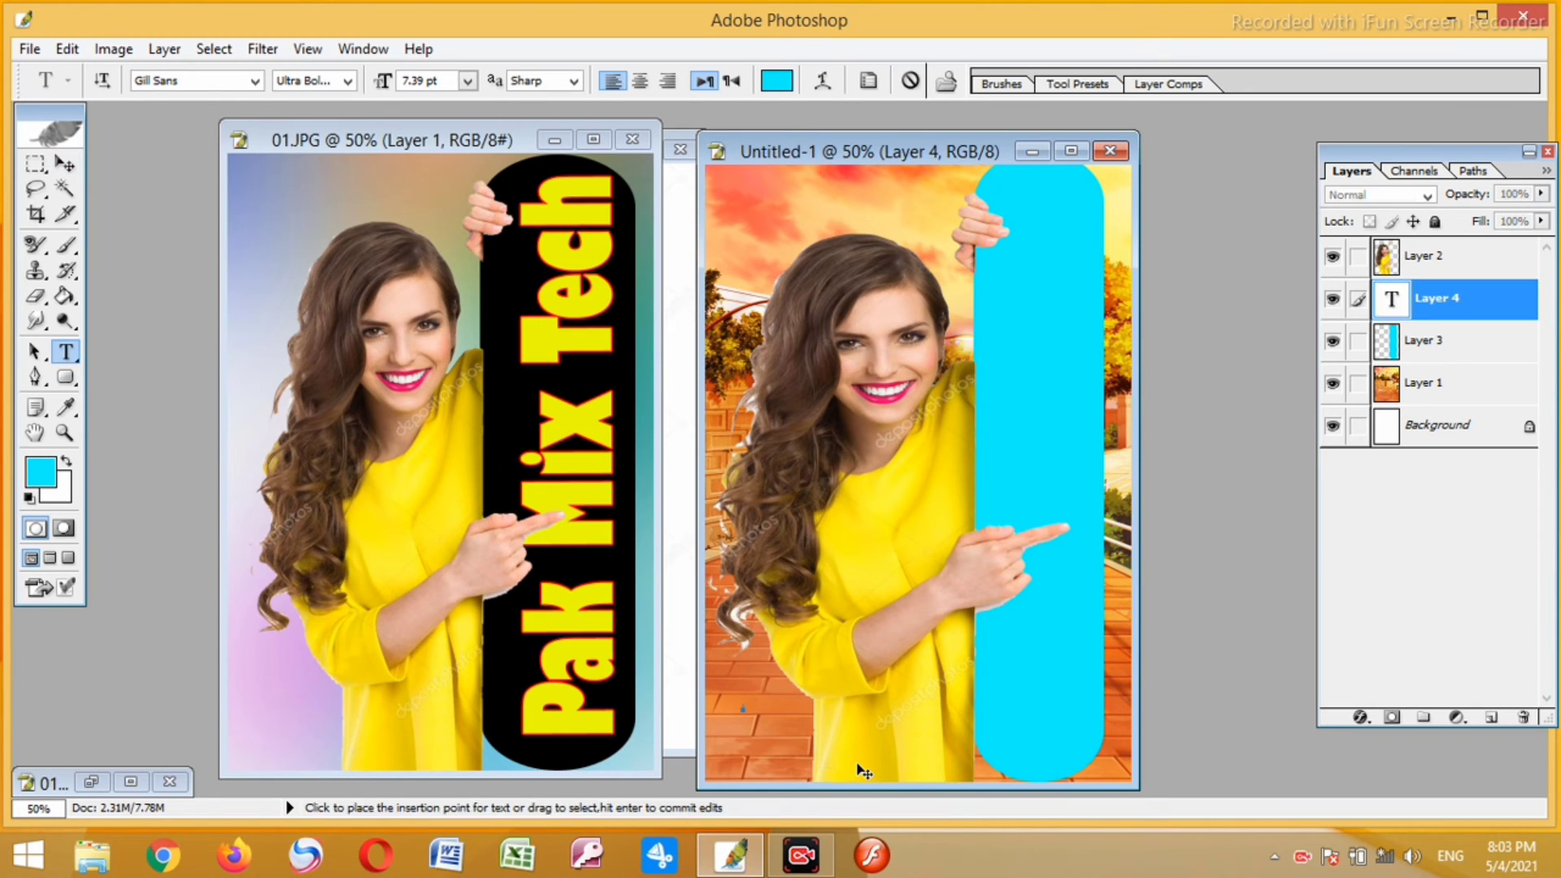
{"action": "type", "text": "Pak"}
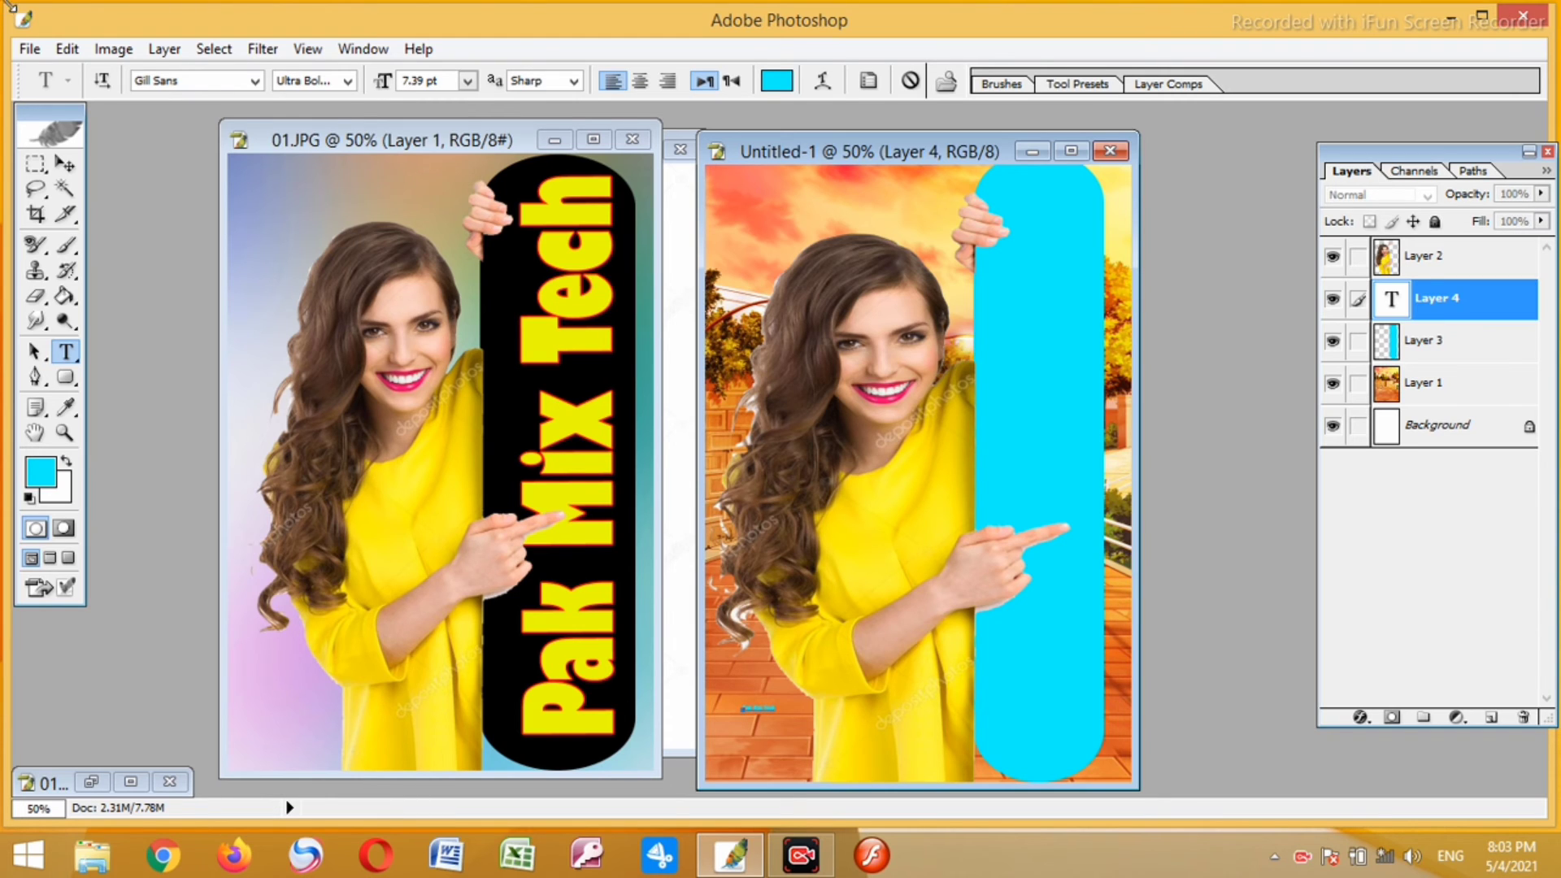
{"action": "left_click", "coordinate": [65, 165]}
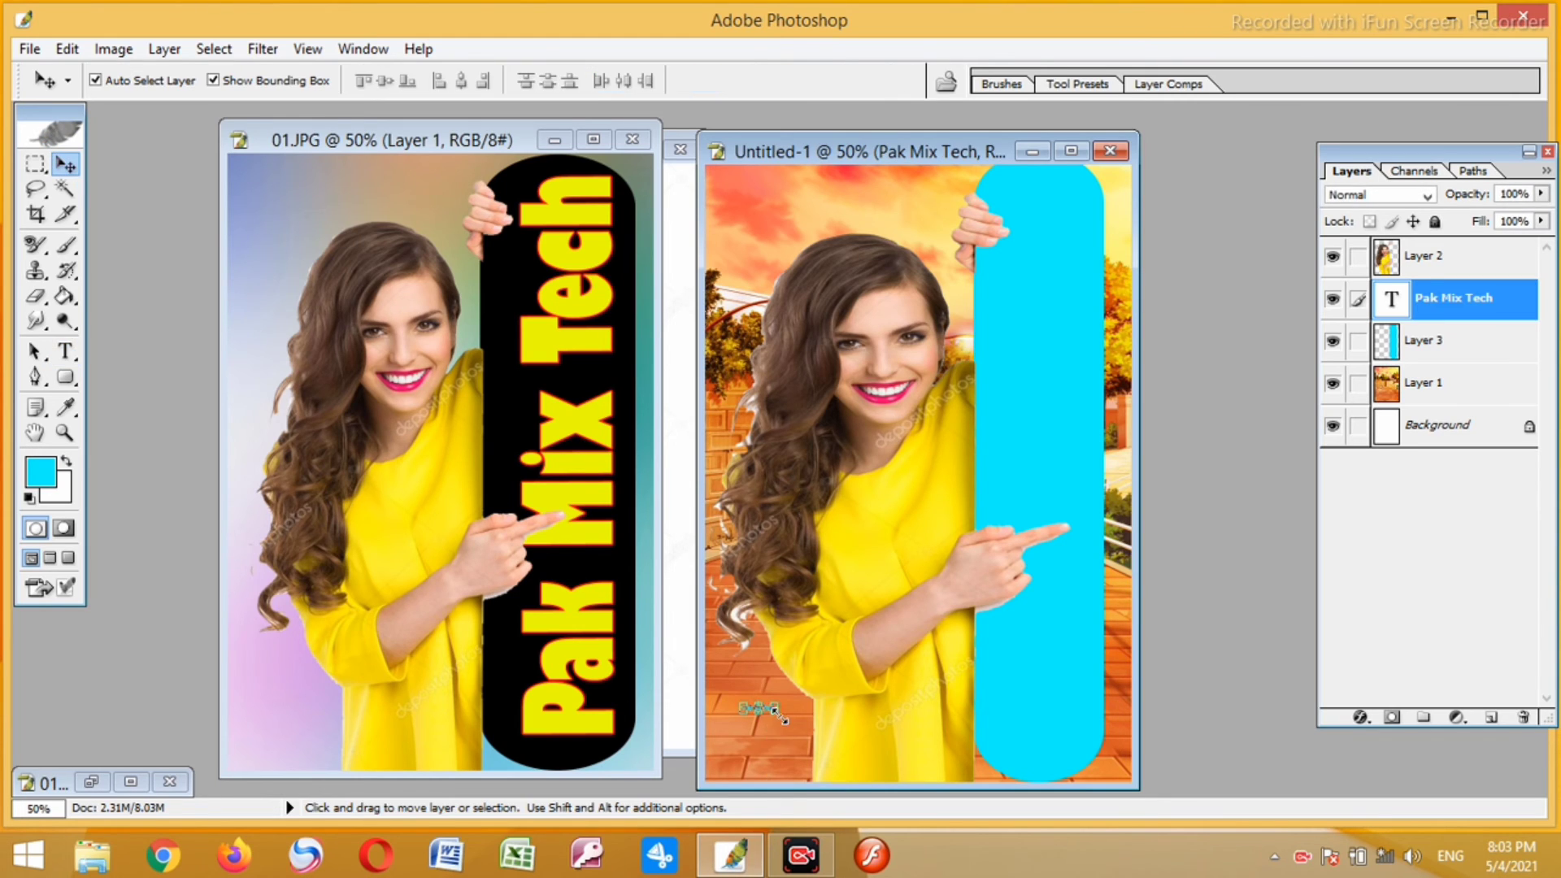
{"action": "key", "text": "ctrl+t"}
{"action": "left_click_drag", "start_coordinate": [773, 711], "coordinate": [996, 764]}
{"action": "key", "text": "Return"}
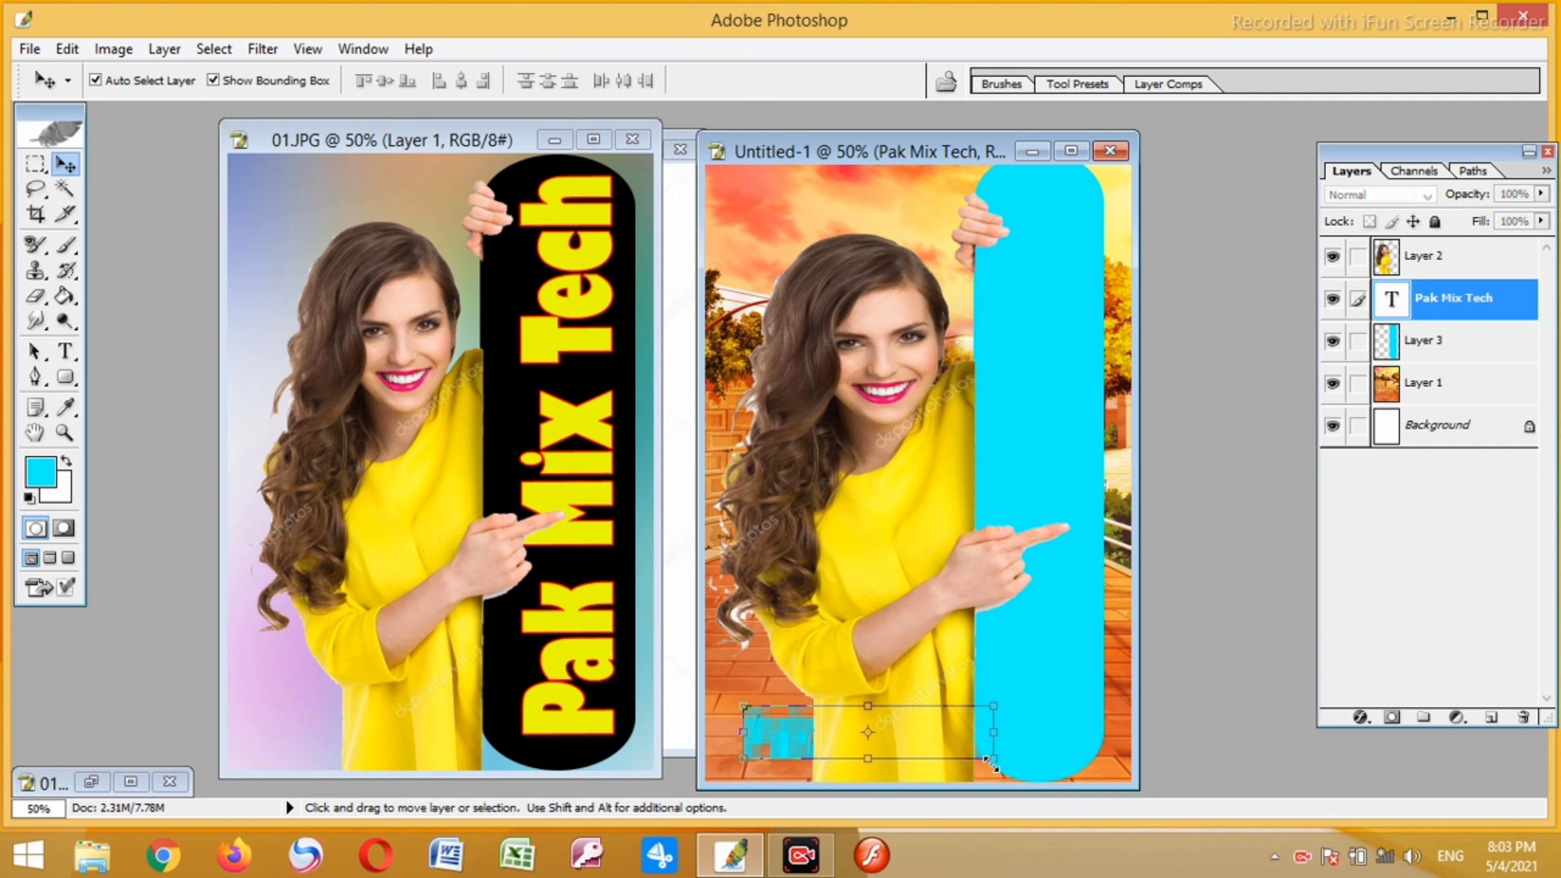
- Change the colour of the whole "Pak Mix Tech" text to black
{"action": "left_click", "coordinate": [65, 352]}
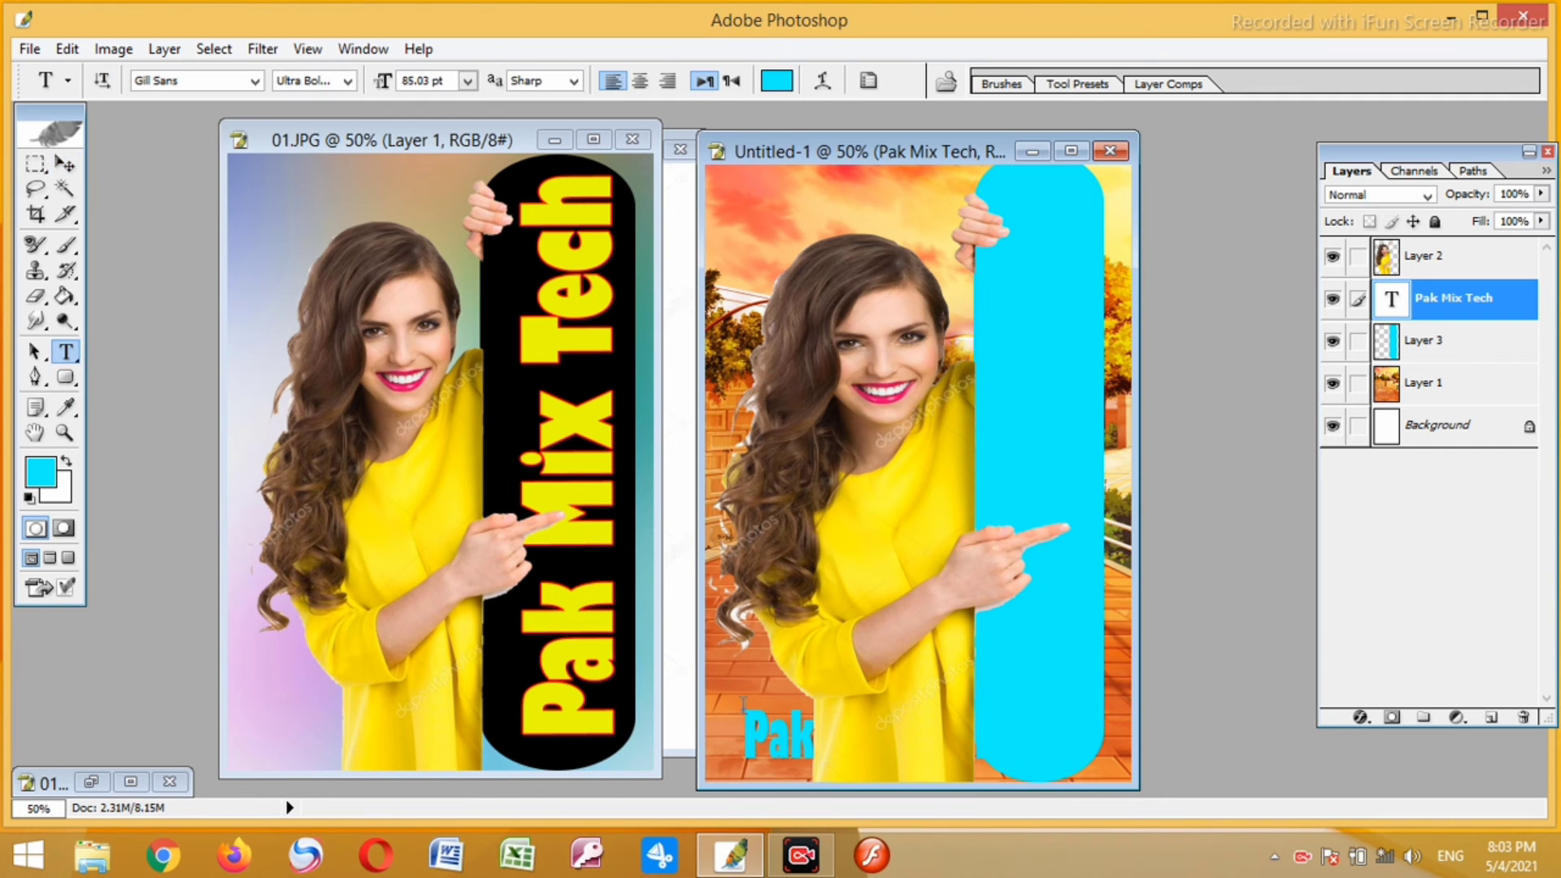
{"action": "left_click", "coordinate": [755, 720]}
{"action": "key", "text": "ctrl+a"}
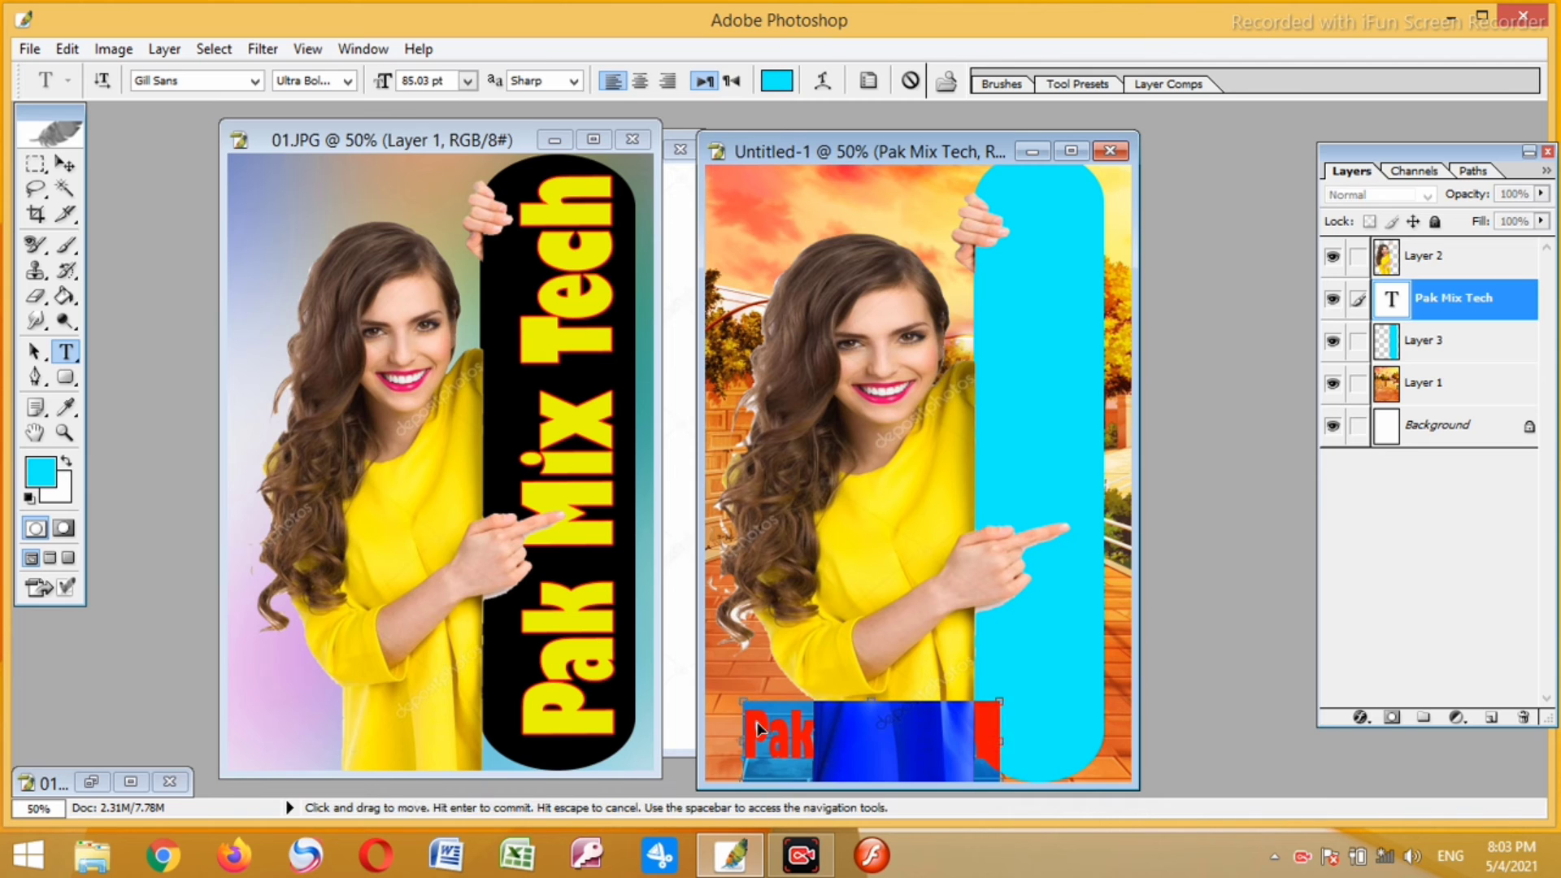
{"action": "left_click", "coordinate": [776, 80]}
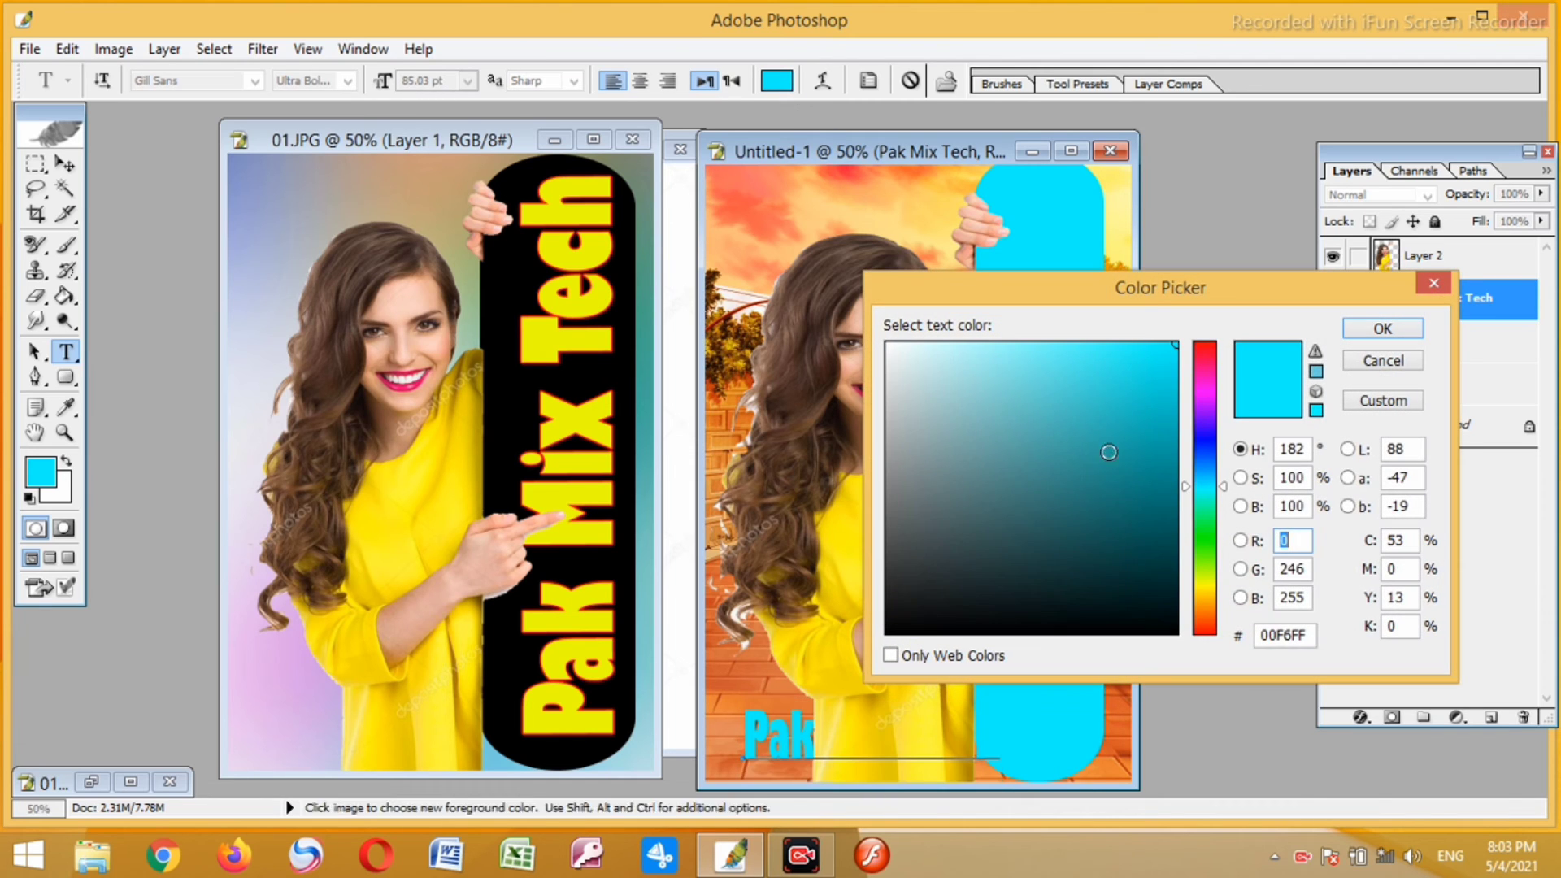
{"action": "left_click", "coordinate": [1176, 632]}
{"action": "left_click", "coordinate": [1380, 329]}
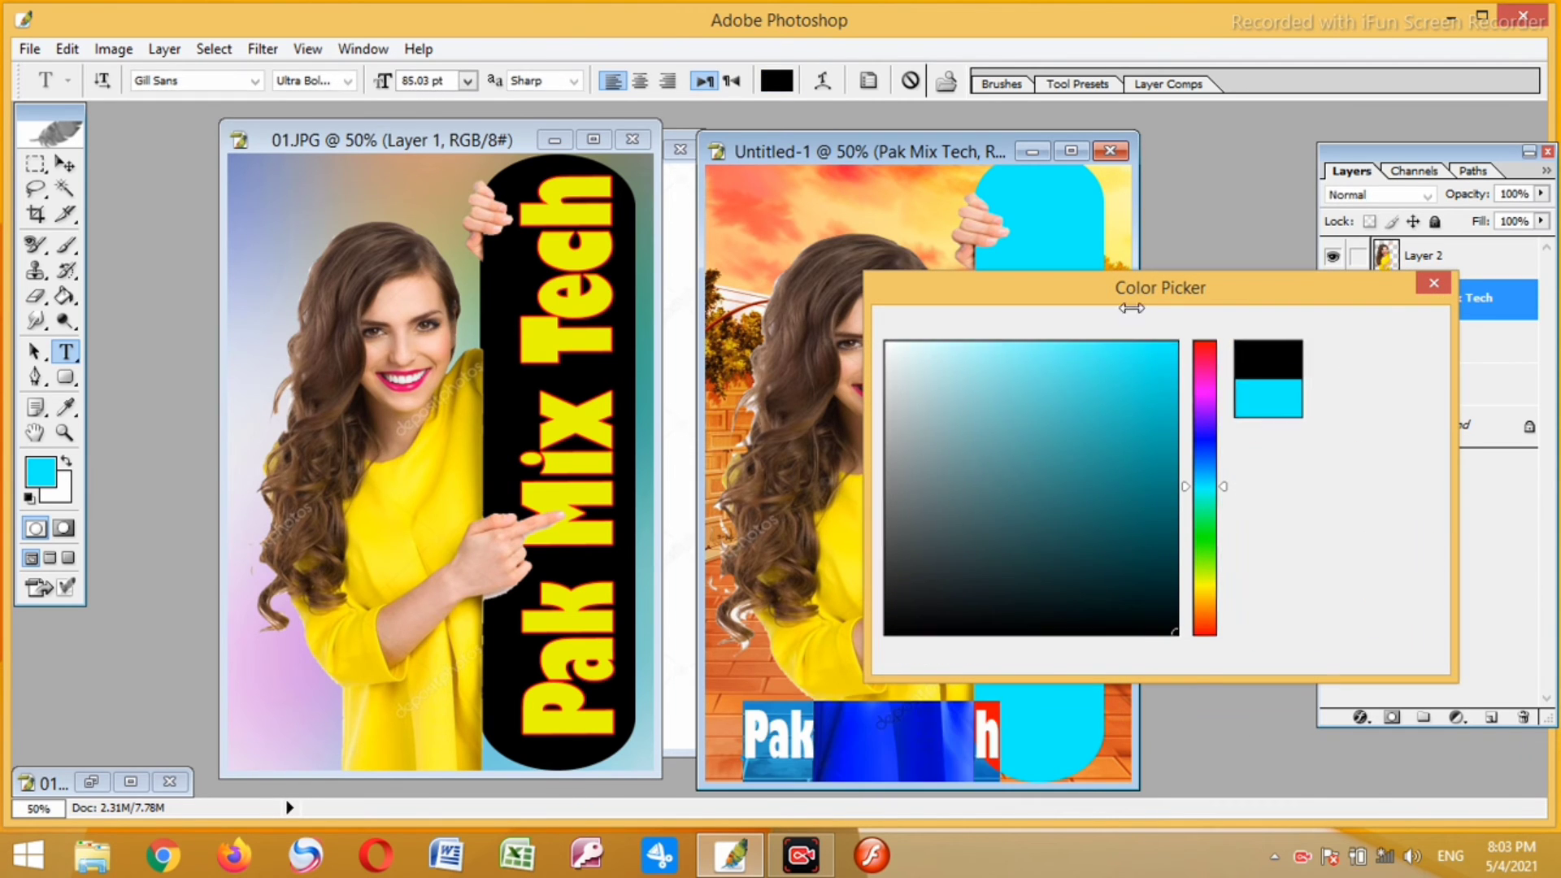
{"action": "left_click", "coordinate": [76, 161]}
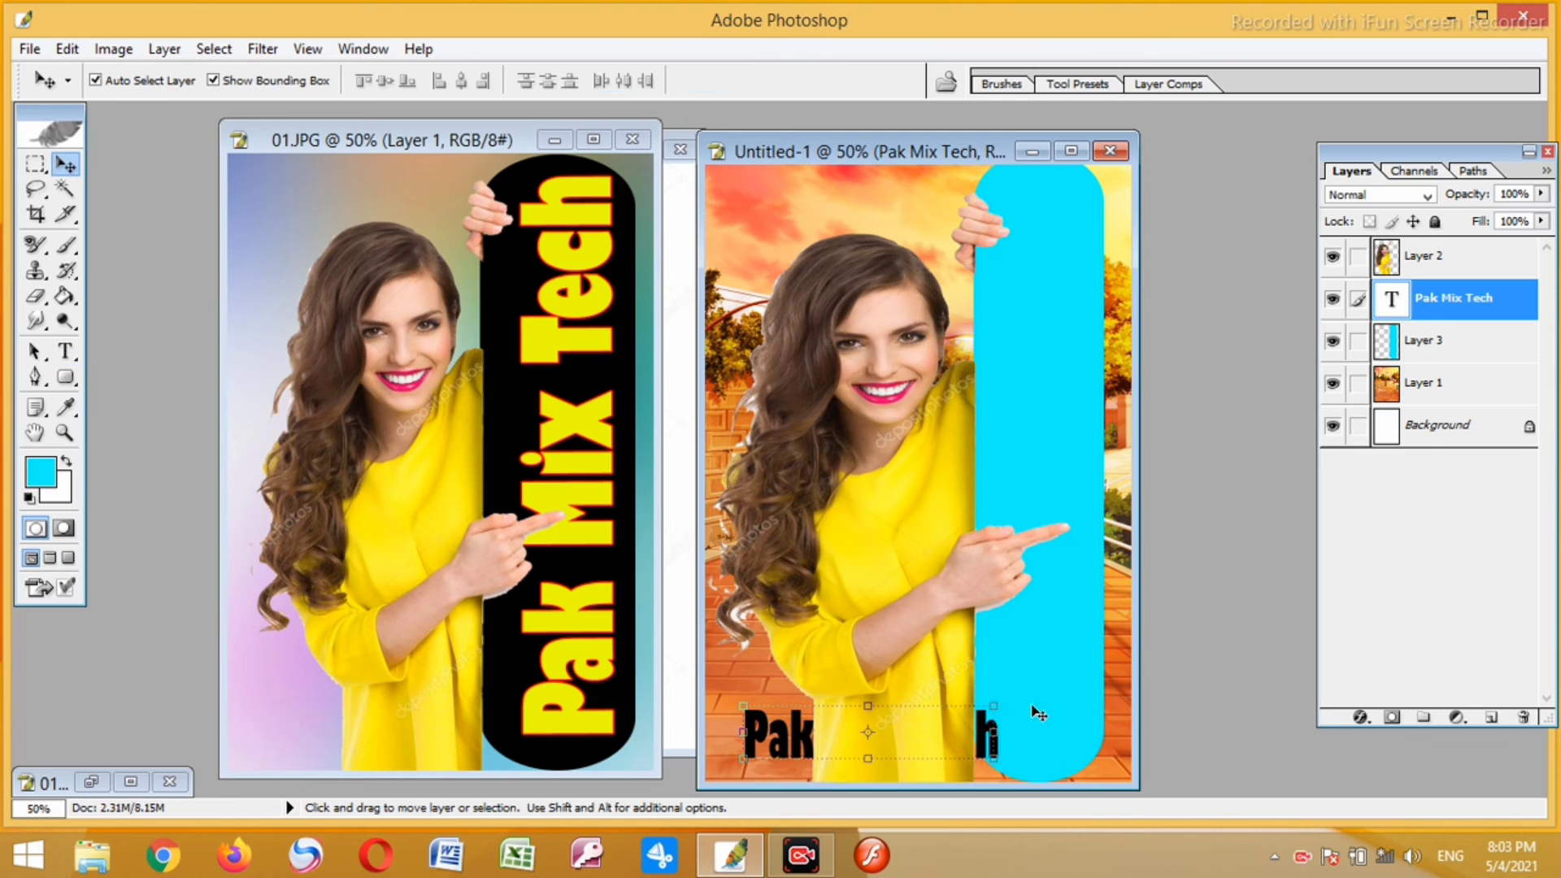
- Rotate the "Pak Mix Tech" text 90° counterclockwise and position it vertically along the cyan bar
{"action": "left_click_drag", "start_coordinate": [1006, 699], "coordinate": [1014, 226]}
{"action": "left_click_drag", "start_coordinate": [1049, 439], "coordinate": [1066, 710]}
{"action": "key", "text": "Return"}
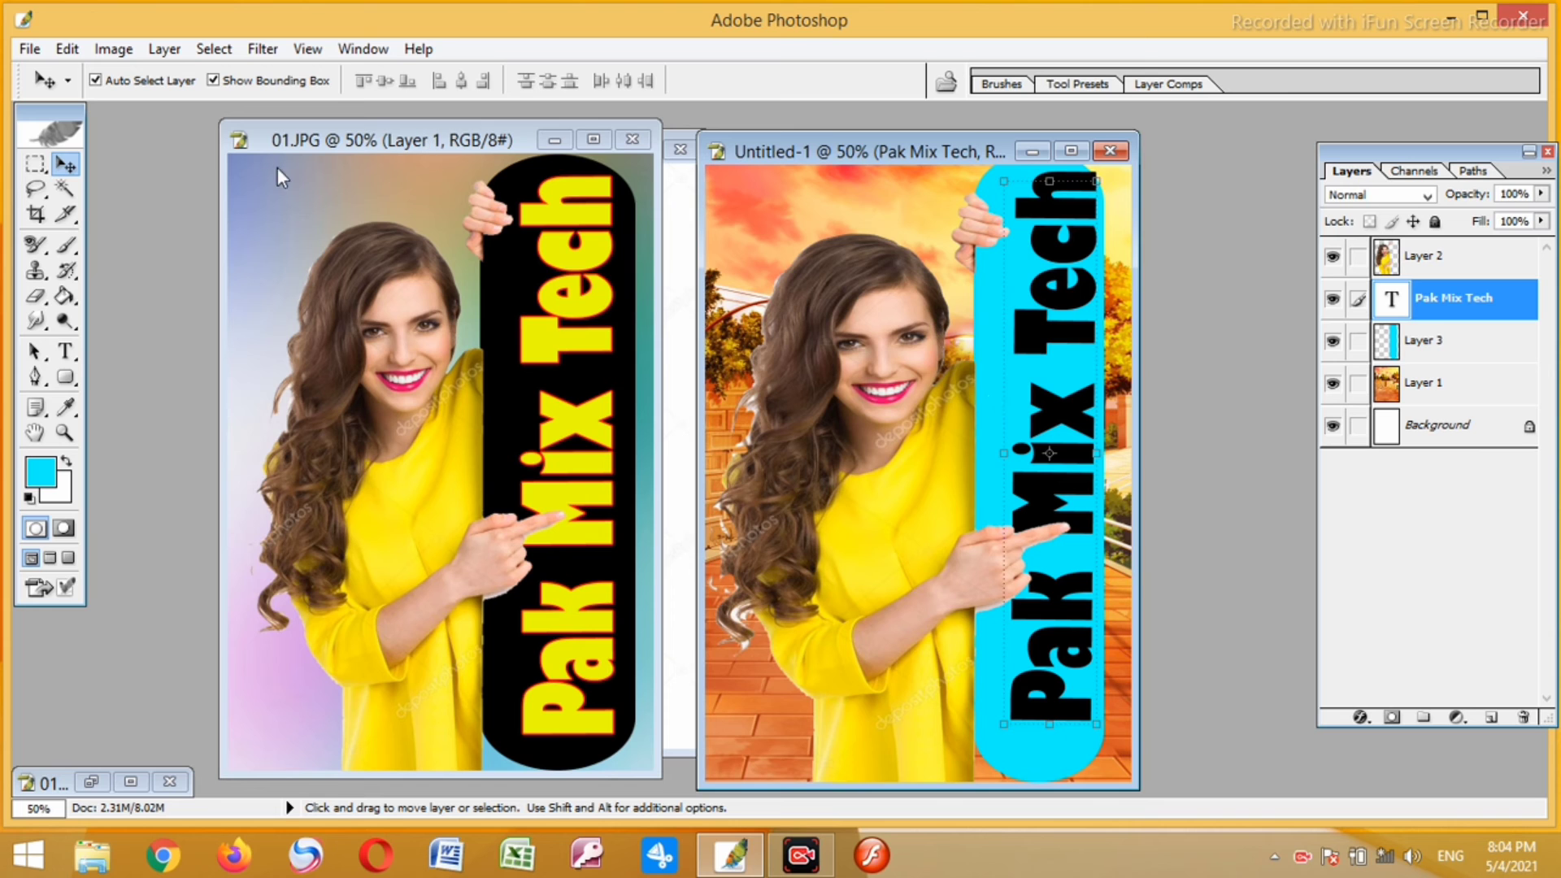
- Open 02.JPG and 01 (10).jpg from the cutting folder and arrange their windows side by side
{"action": "key", "text": "ctrl+o"}
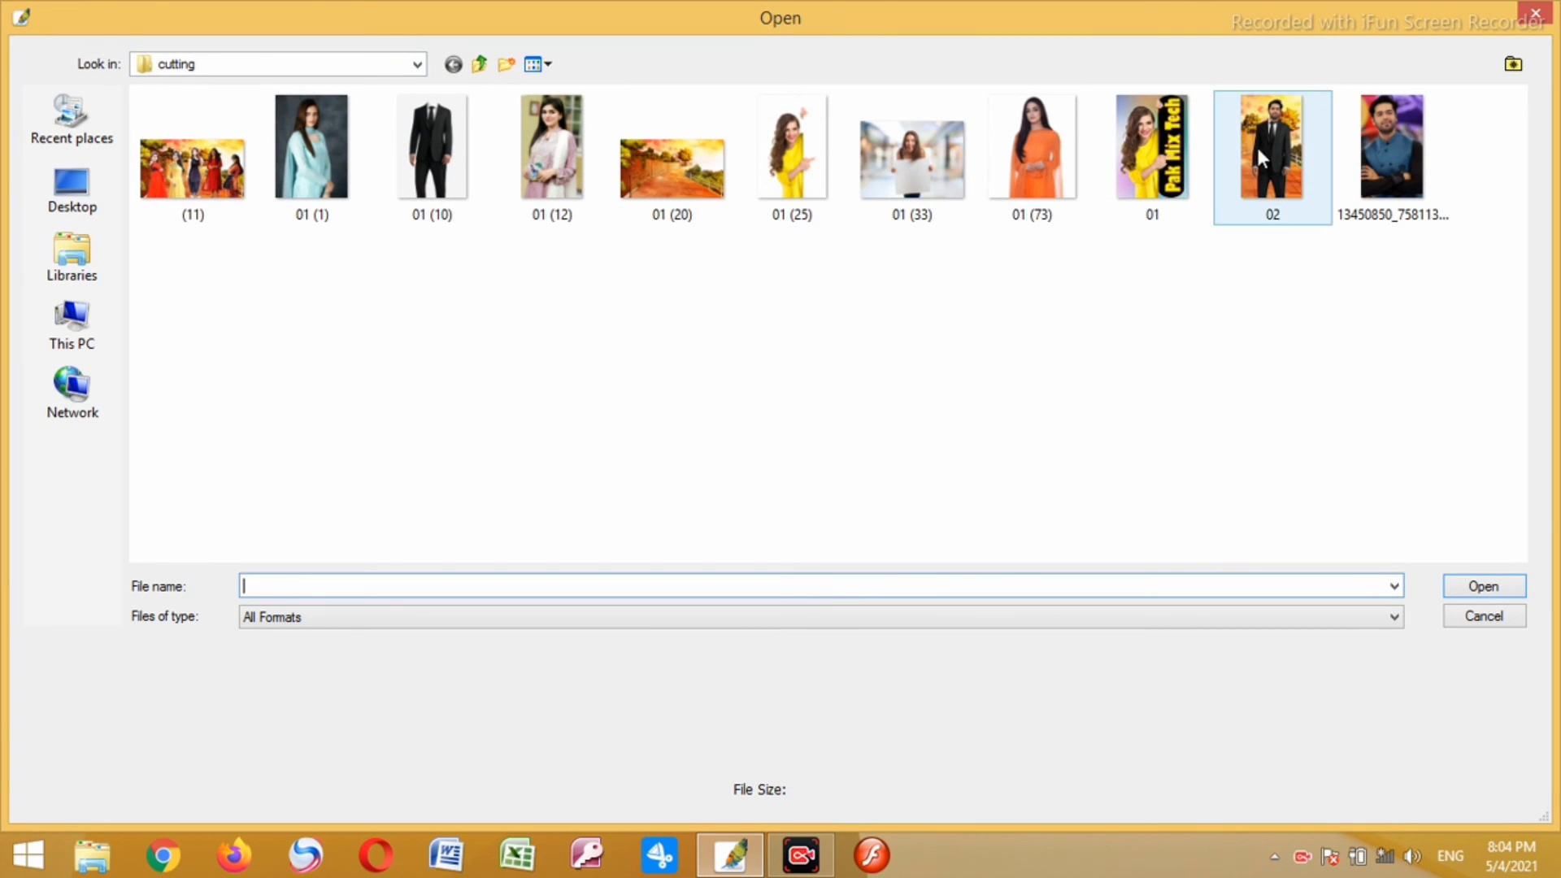
{"action": "double_click", "coordinate": [1294, 140]}
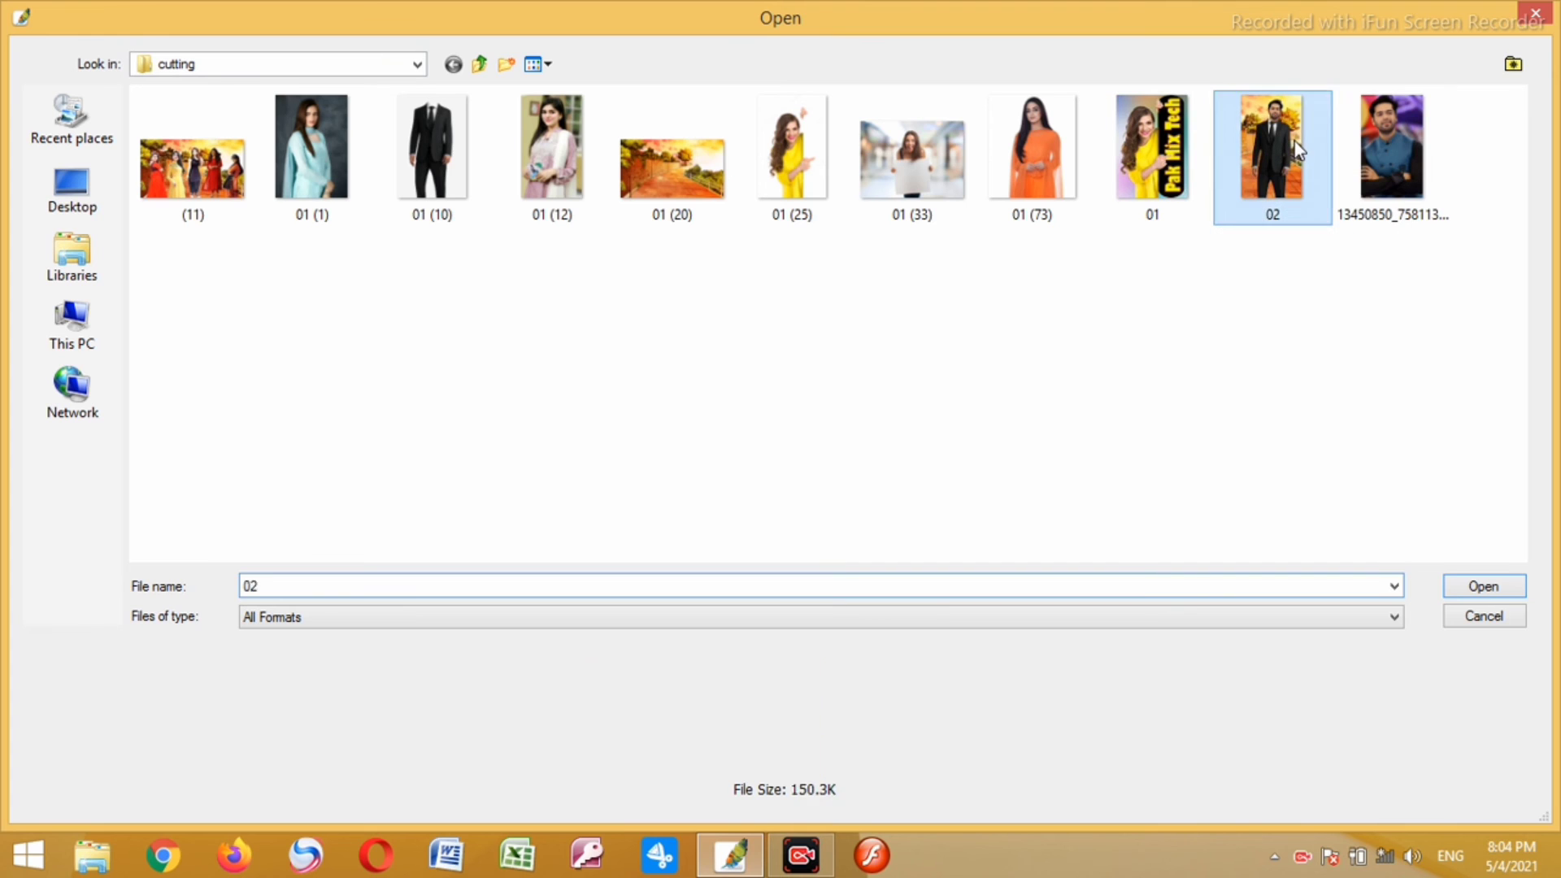
{"action": "left_click_drag", "start_coordinate": [392, 154], "coordinate": [472, 146]}
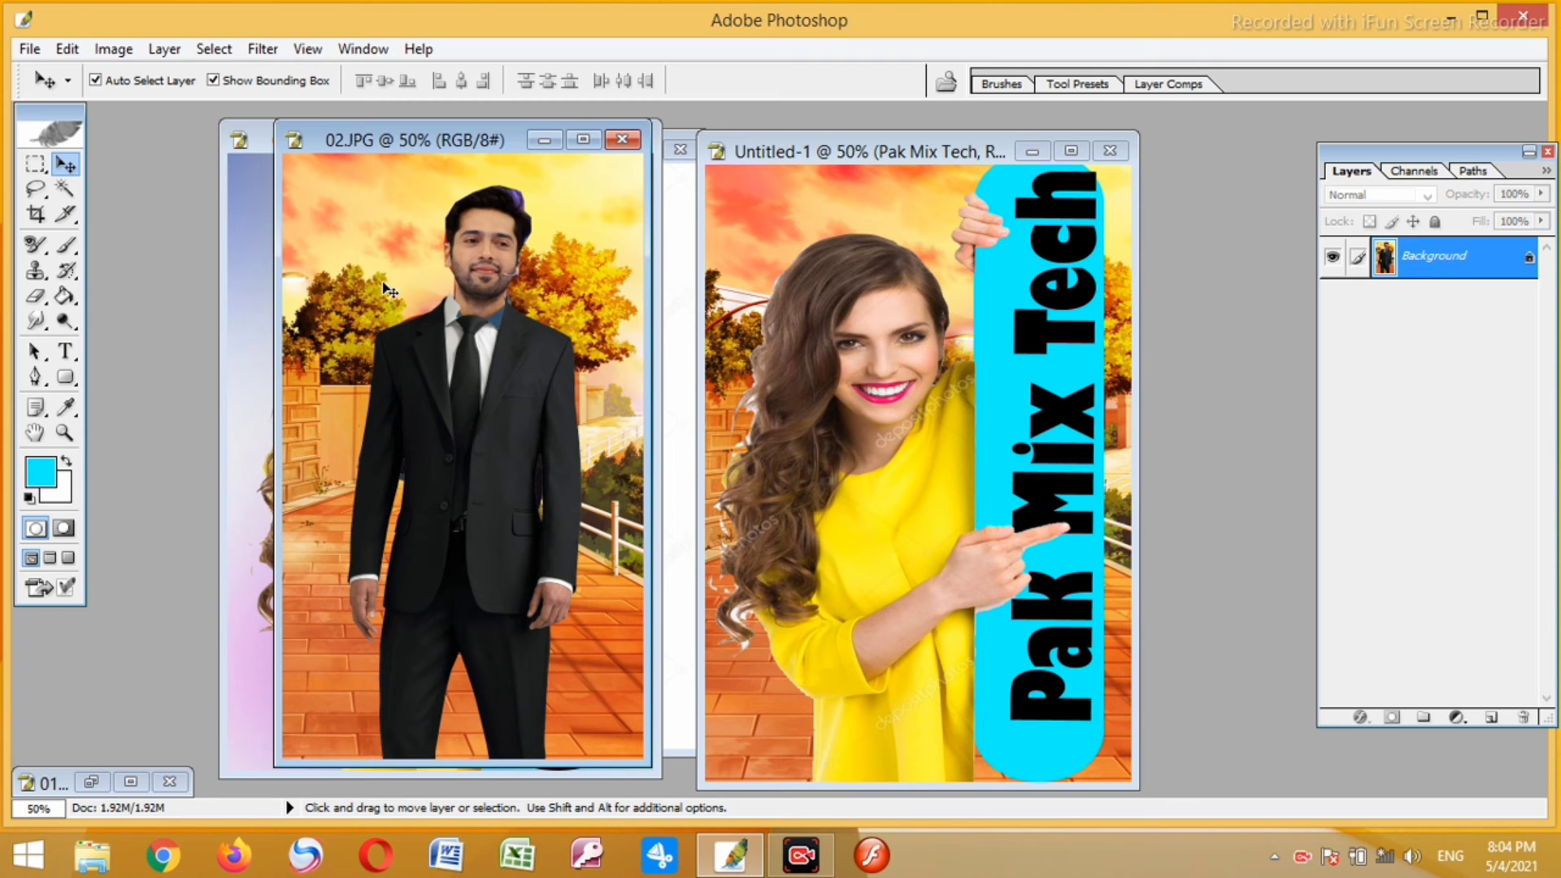
{"action": "left_click_drag", "start_coordinate": [484, 142], "coordinate": [578, 139]}
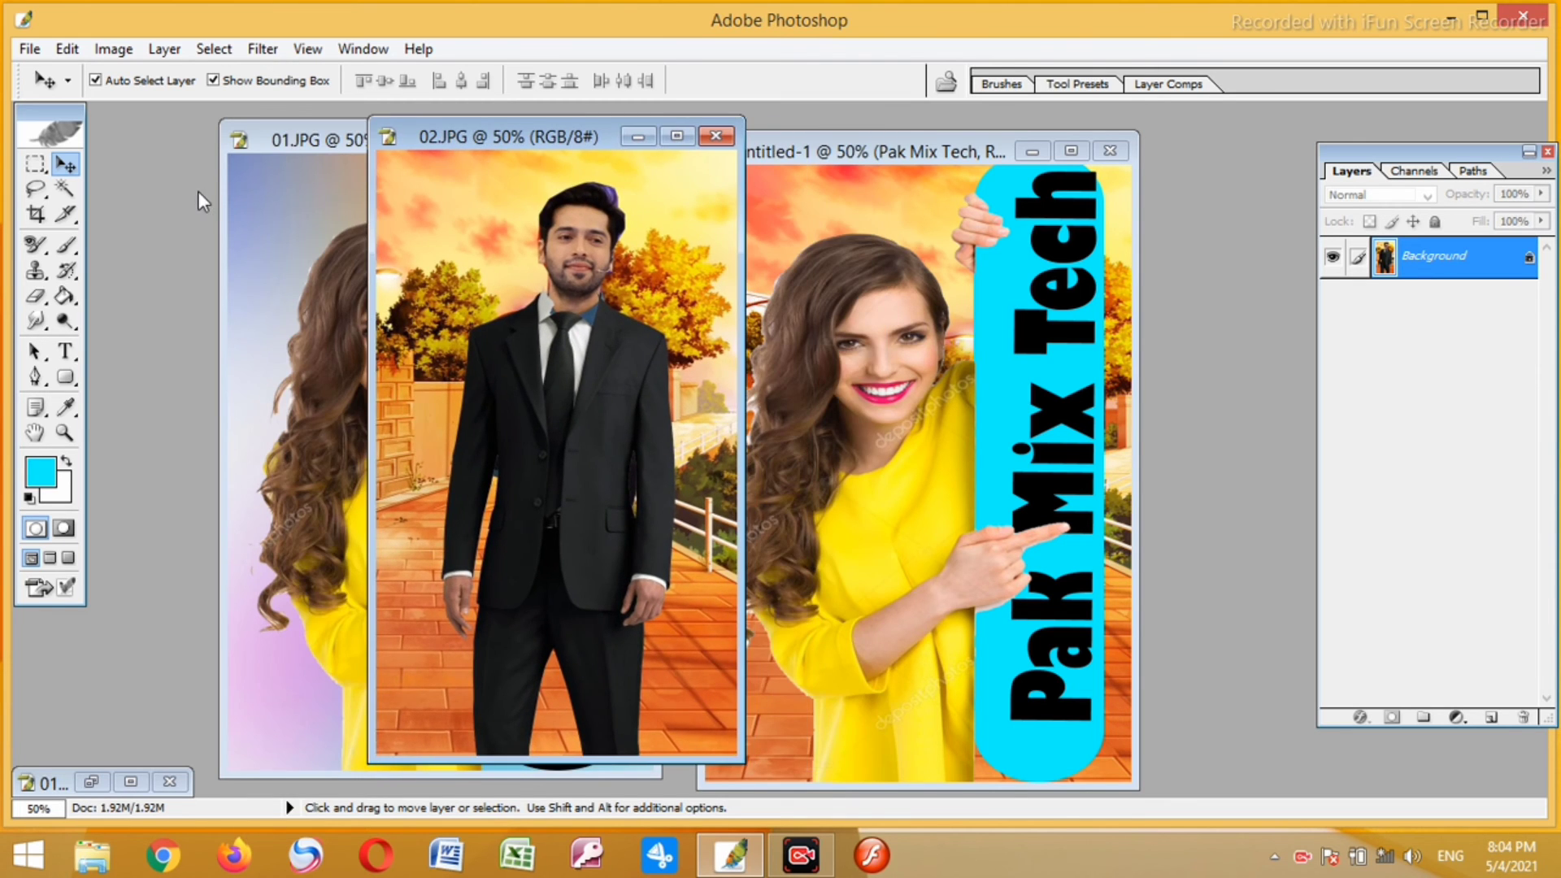
{"action": "key", "text": "ctrl+o"}
{"action": "double_click", "coordinate": [414, 141]}
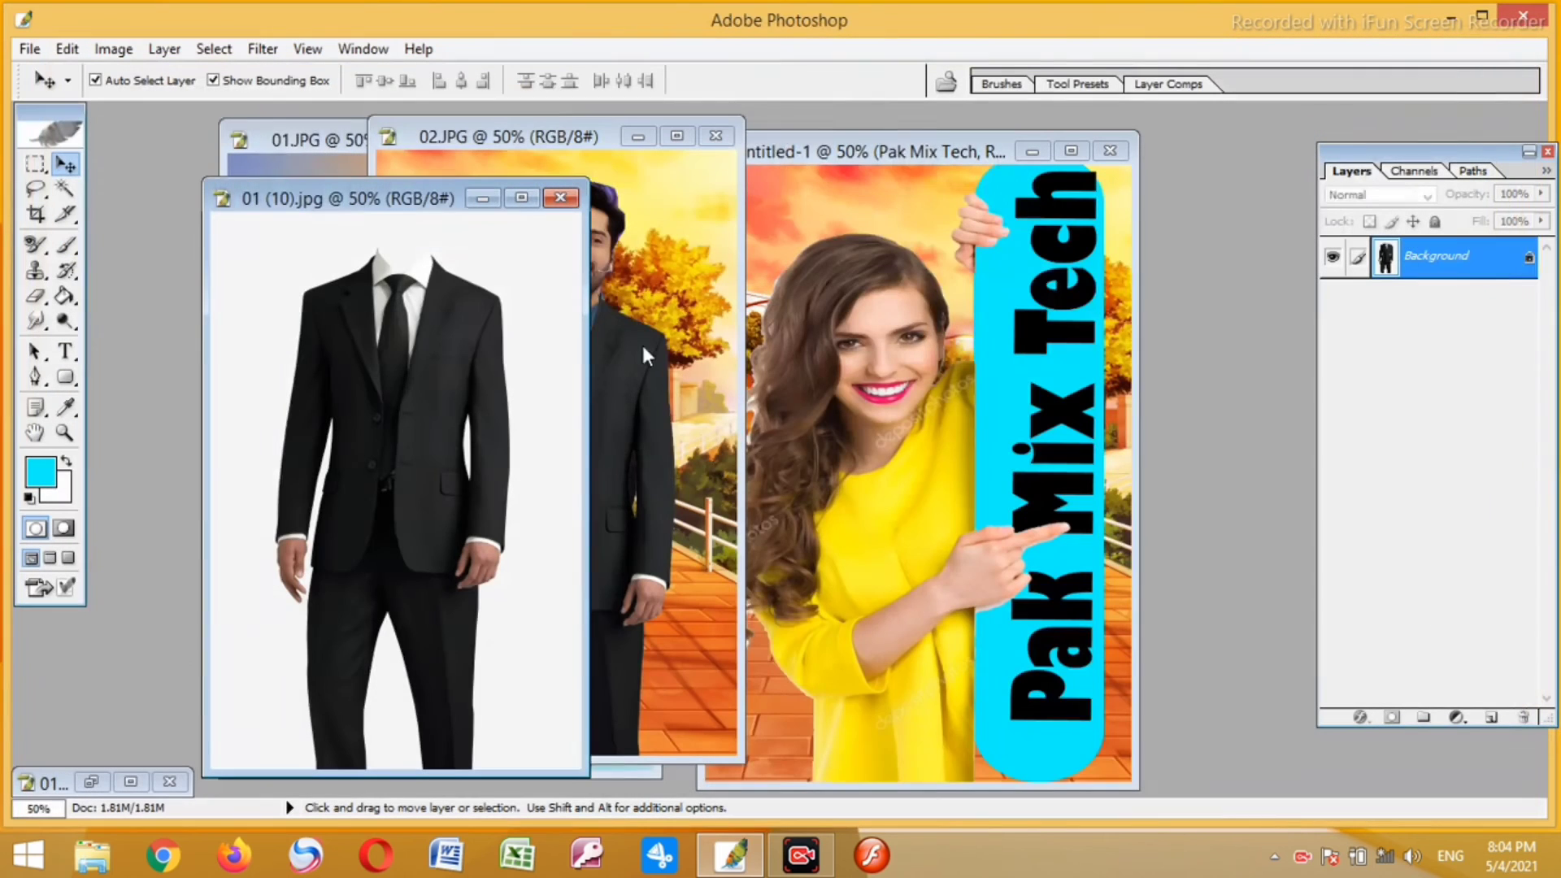
{"action": "left_click_drag", "start_coordinate": [407, 203], "coordinate": [959, 167]}
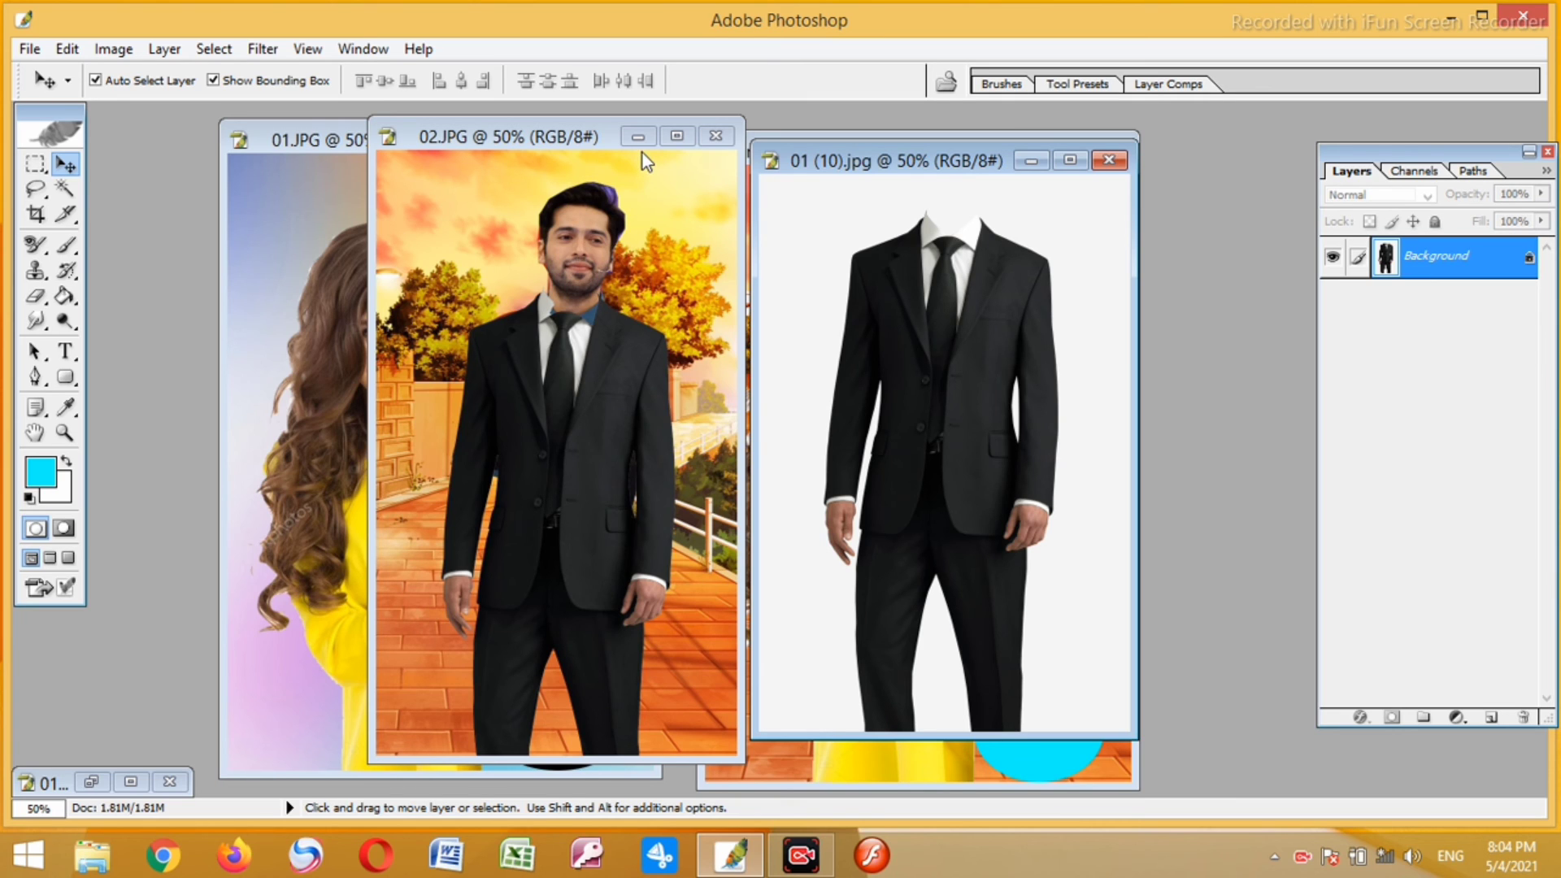
{"action": "left_click", "coordinate": [555, 140]}
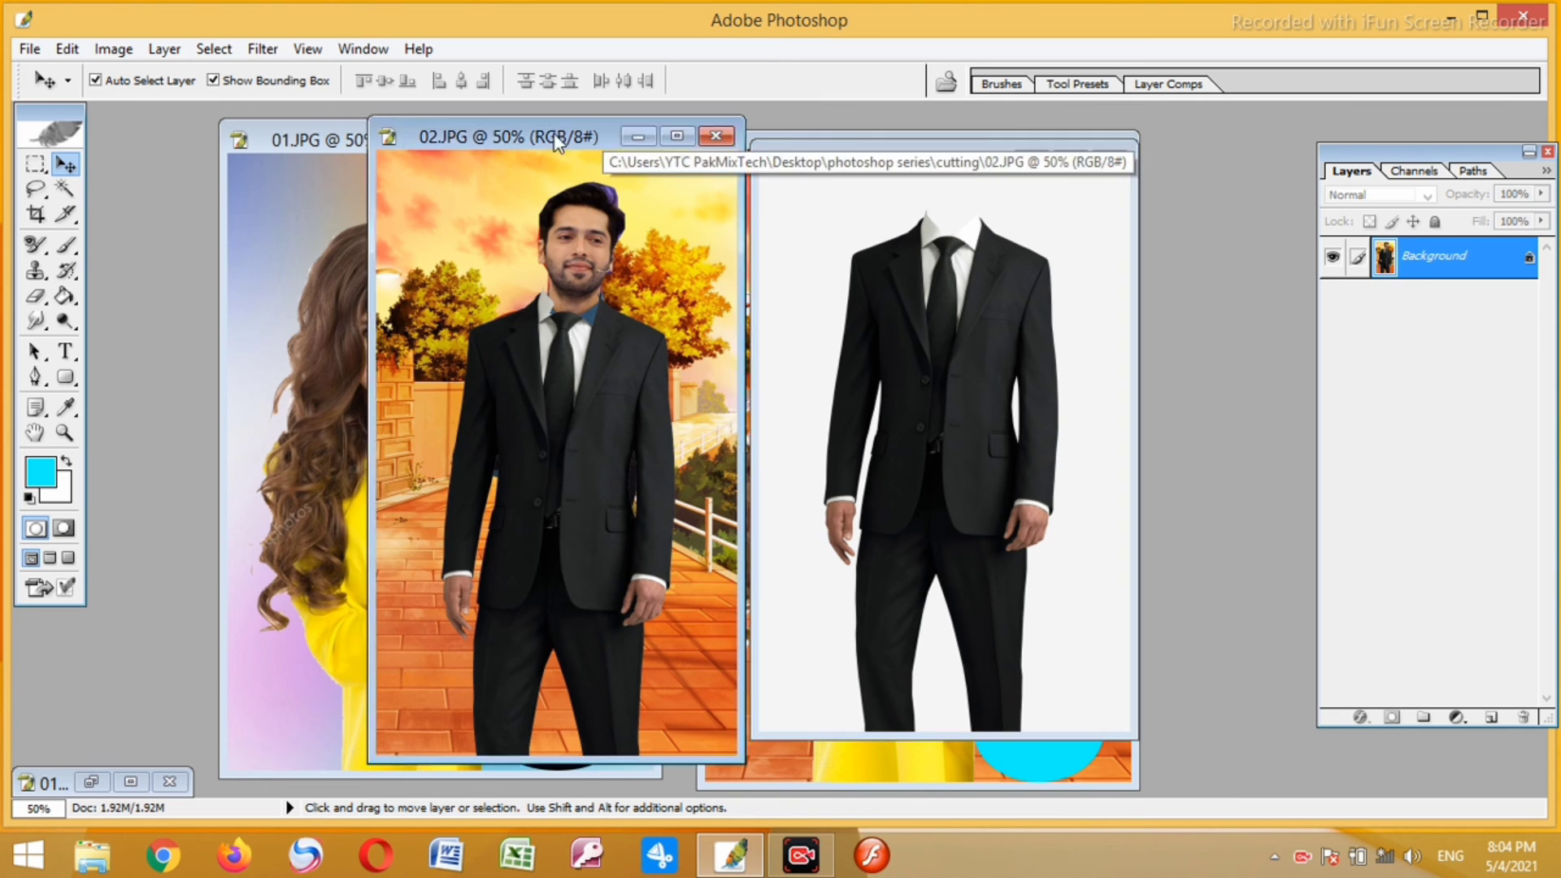
{"action": "left_click_drag", "start_coordinate": [556, 140], "coordinate": [514, 140]}
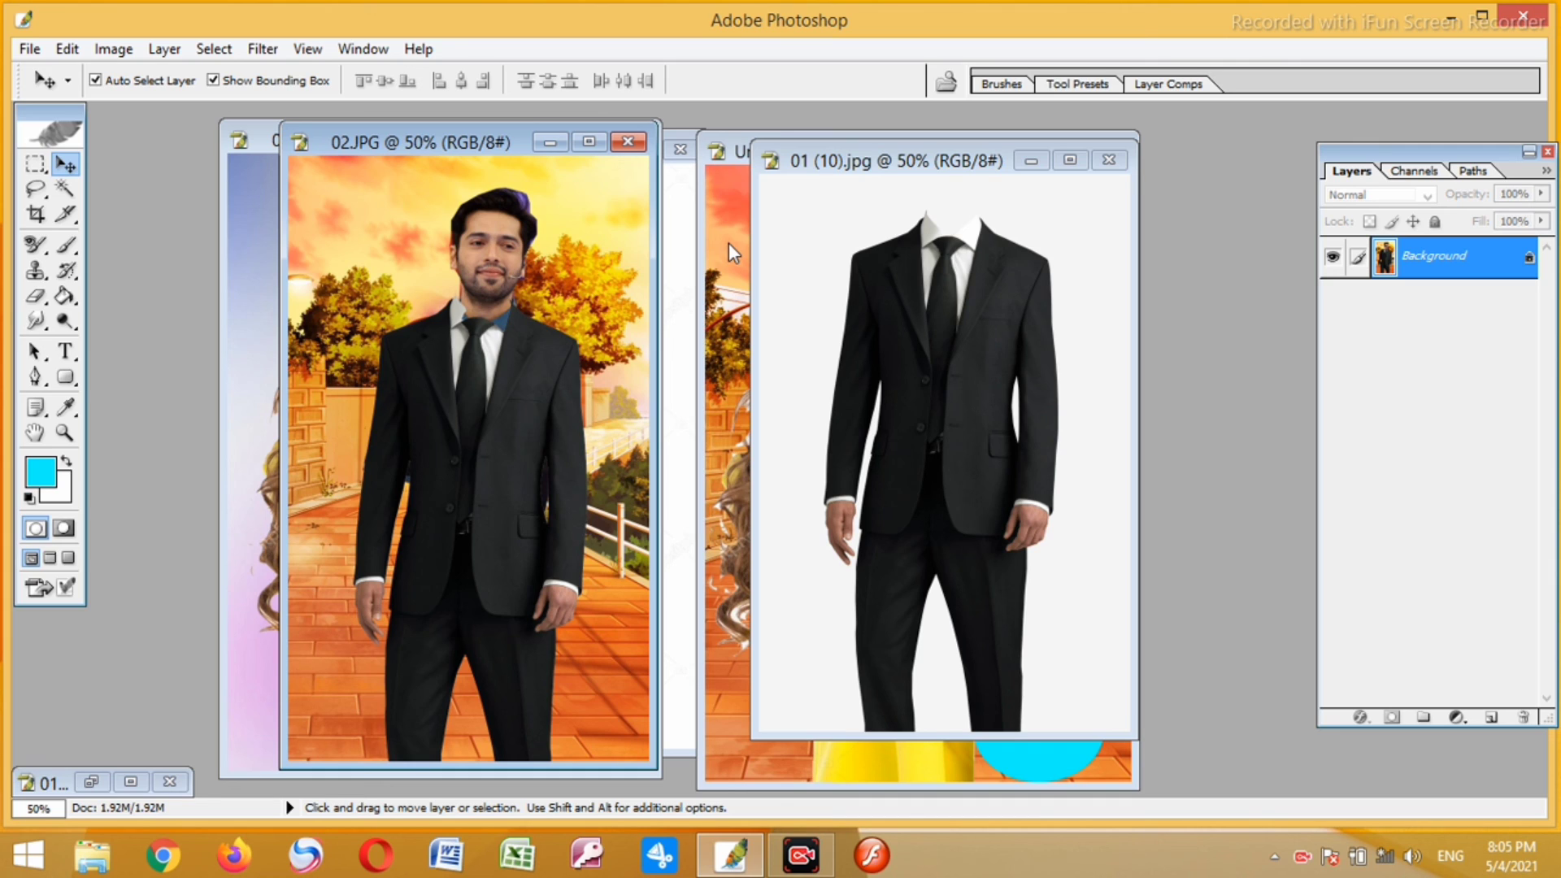
{"action": "left_click", "coordinate": [30, 172]}
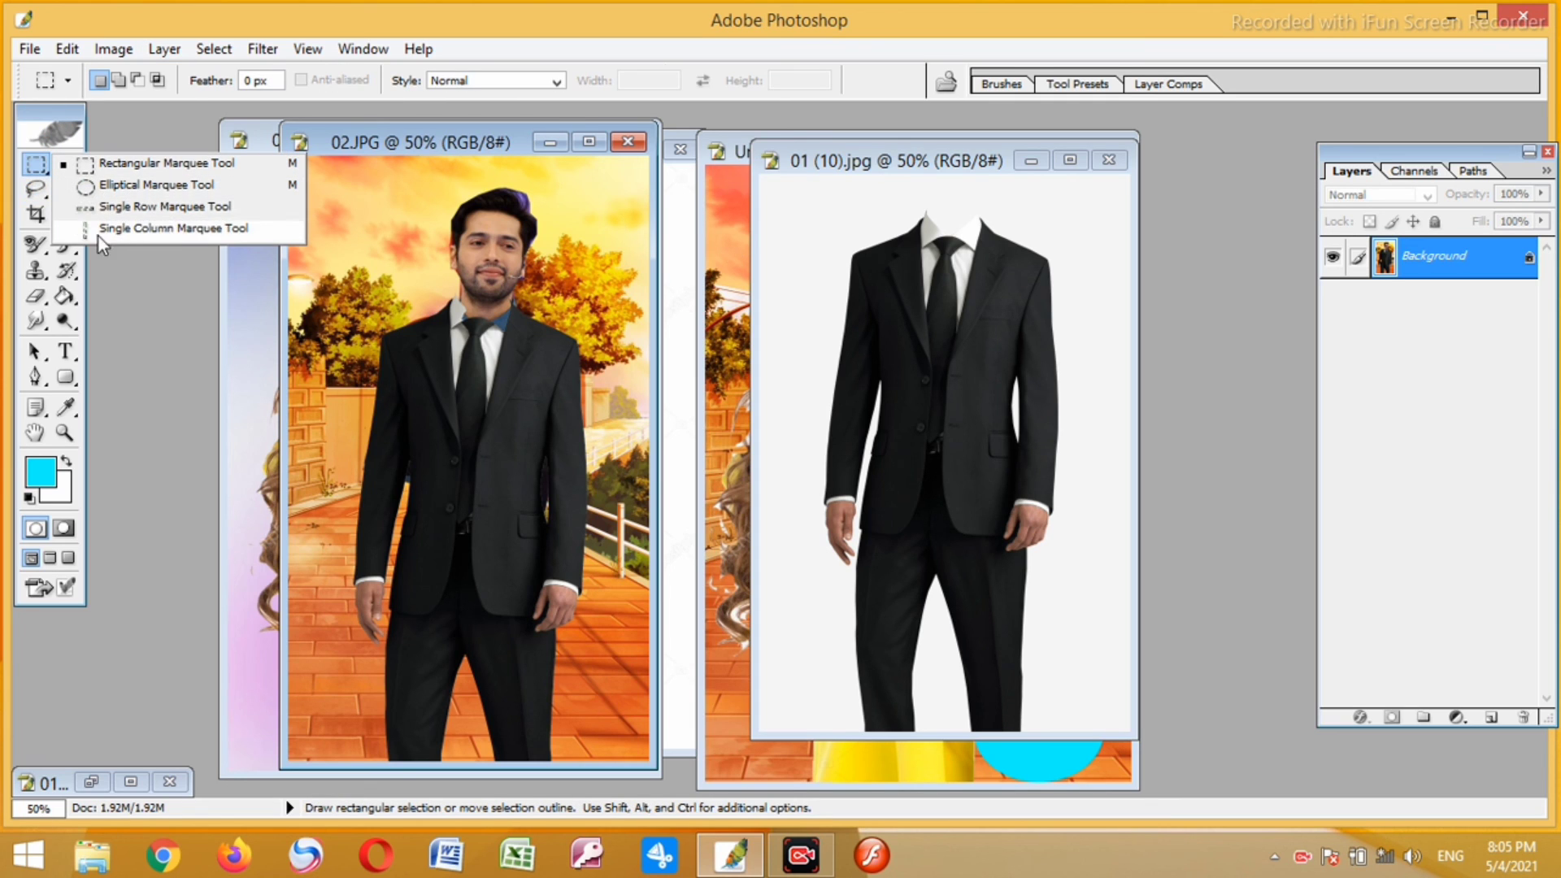
{"action": "left_click", "coordinate": [143, 269]}
{"action": "left_click", "coordinate": [35, 189]}
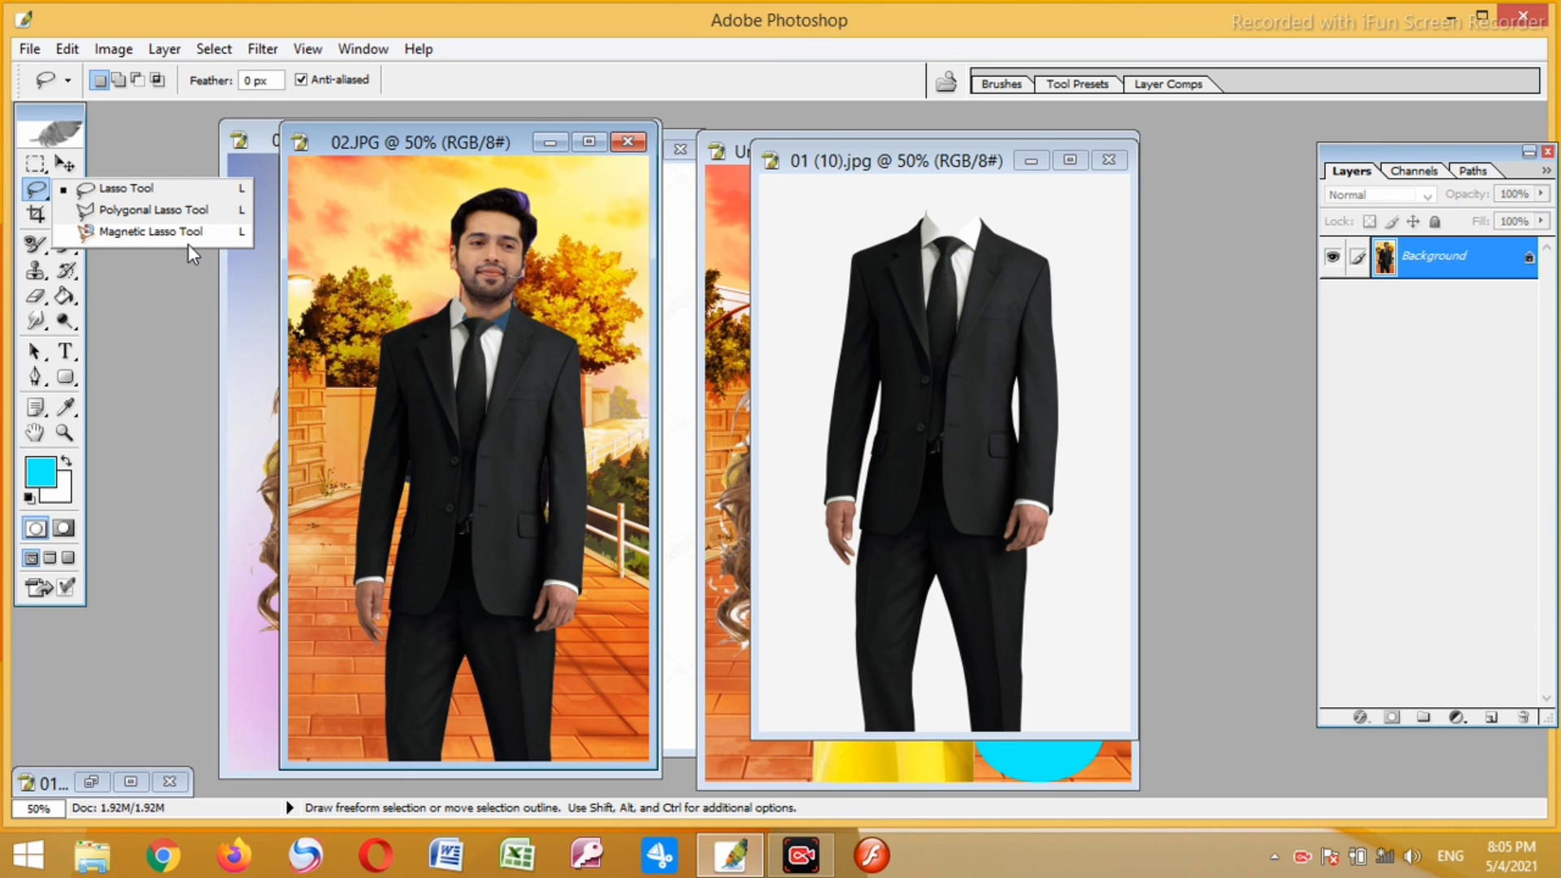
{"action": "left_click", "coordinate": [388, 150]}
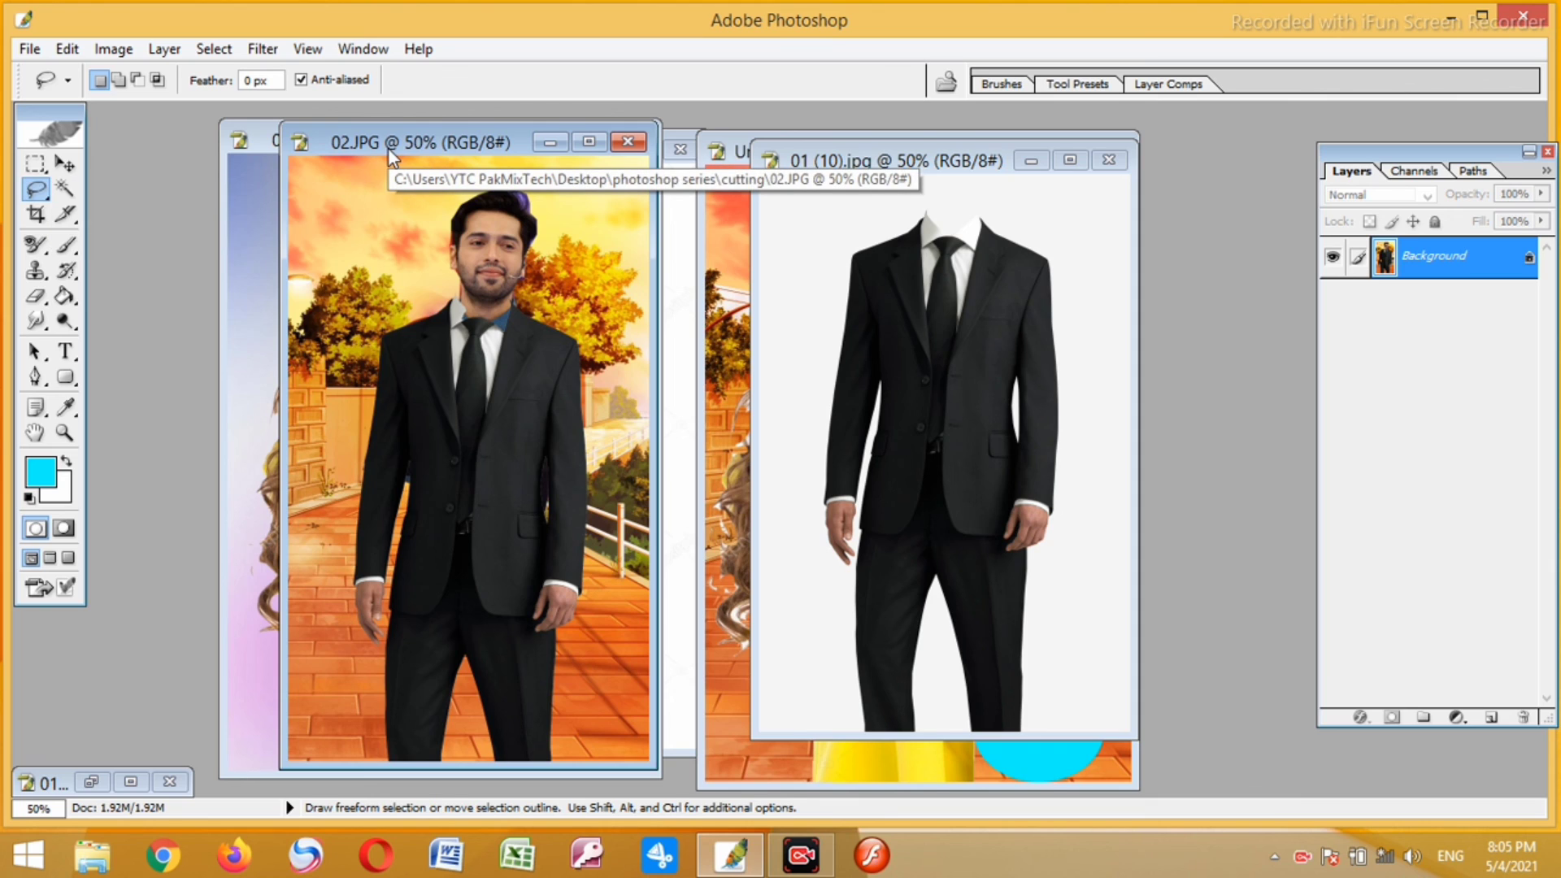